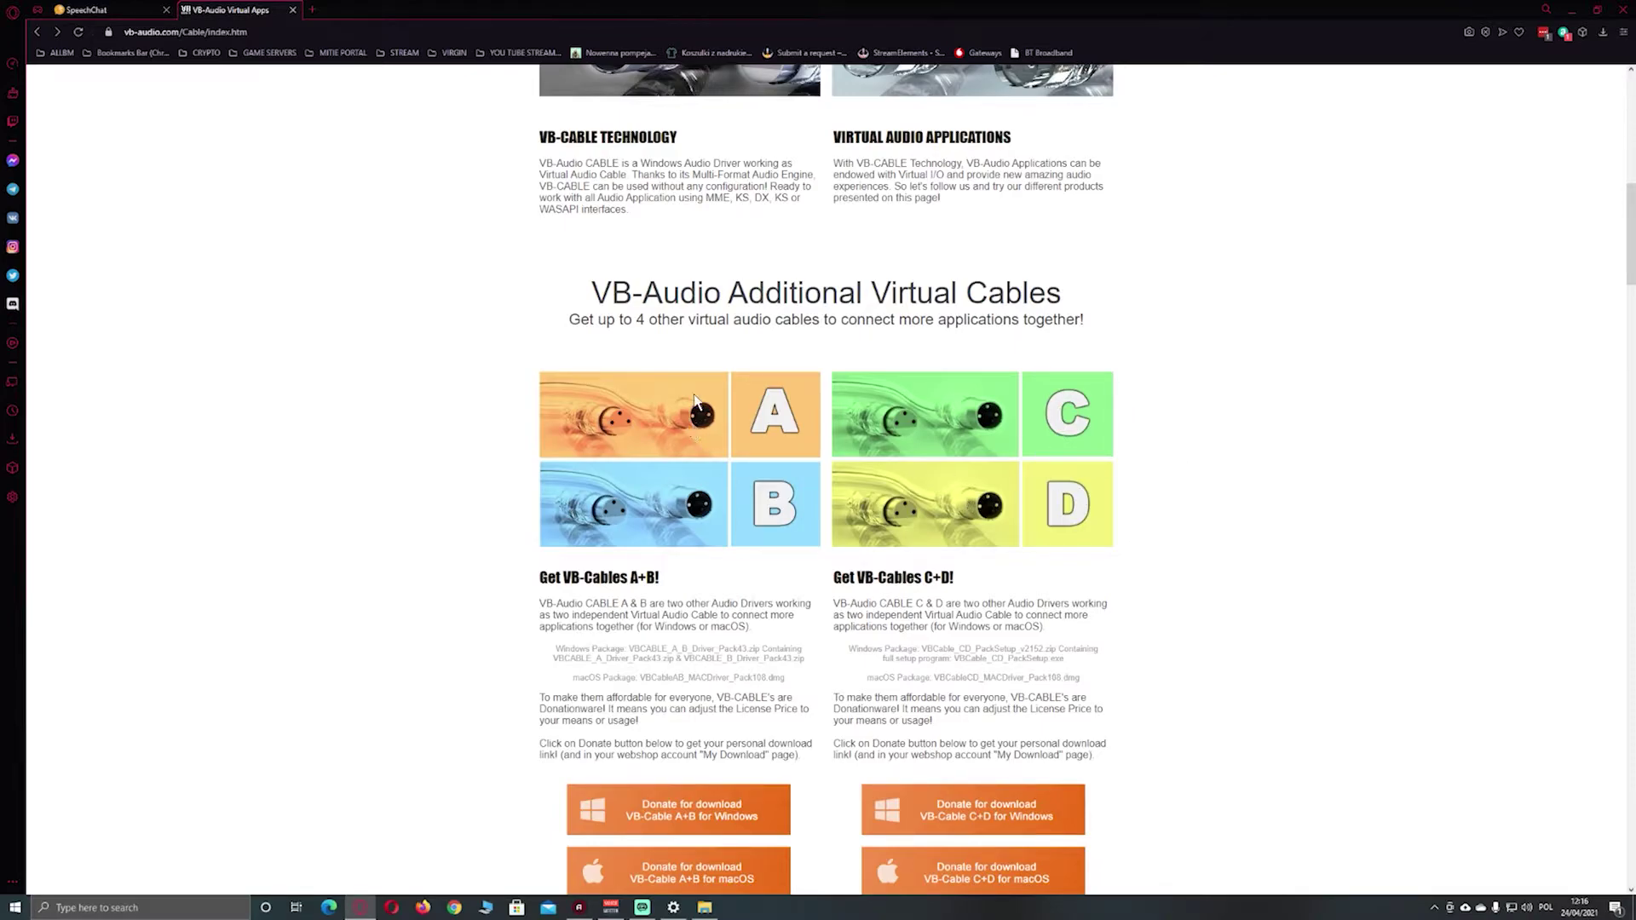
- Look over the VB-CABLE driver downloads and the additional A+B and C+D virtual cables on the VB-Audio page
scroll(693, 405, "up", 10)
scroll(780, 526, "down", 2)
scroll(780, 526, "down", 8)
scroll(1053, 490, "up", 10)
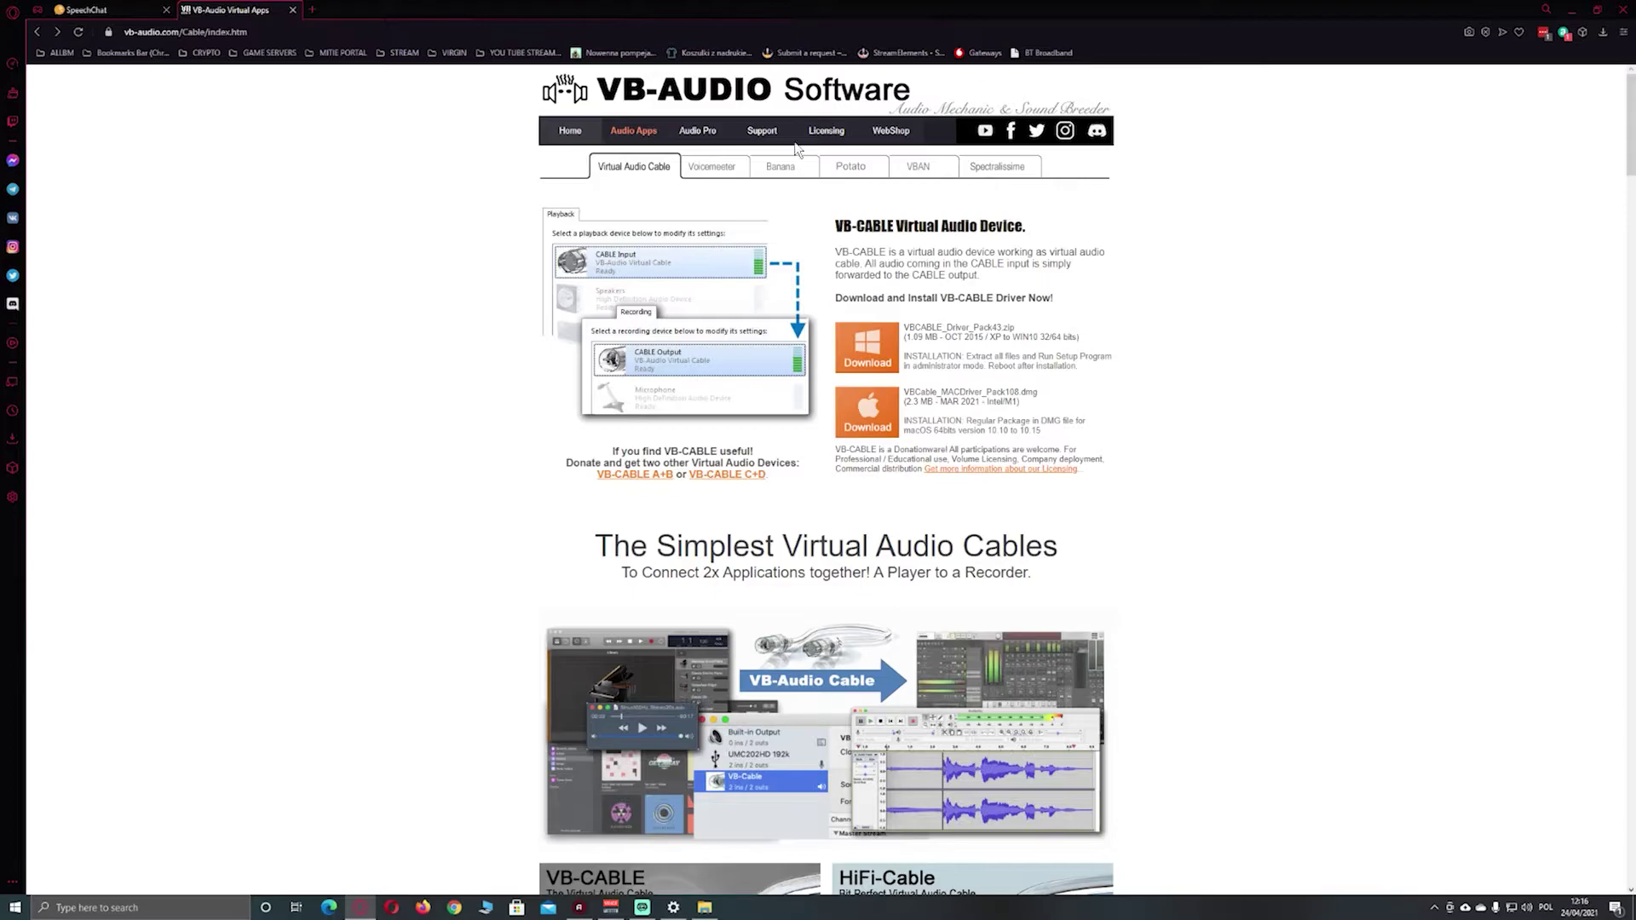
- View the Voicemeeter, Voicemeeter Banana and Voicemeeter Potato product pages one after another
left_click(722, 163)
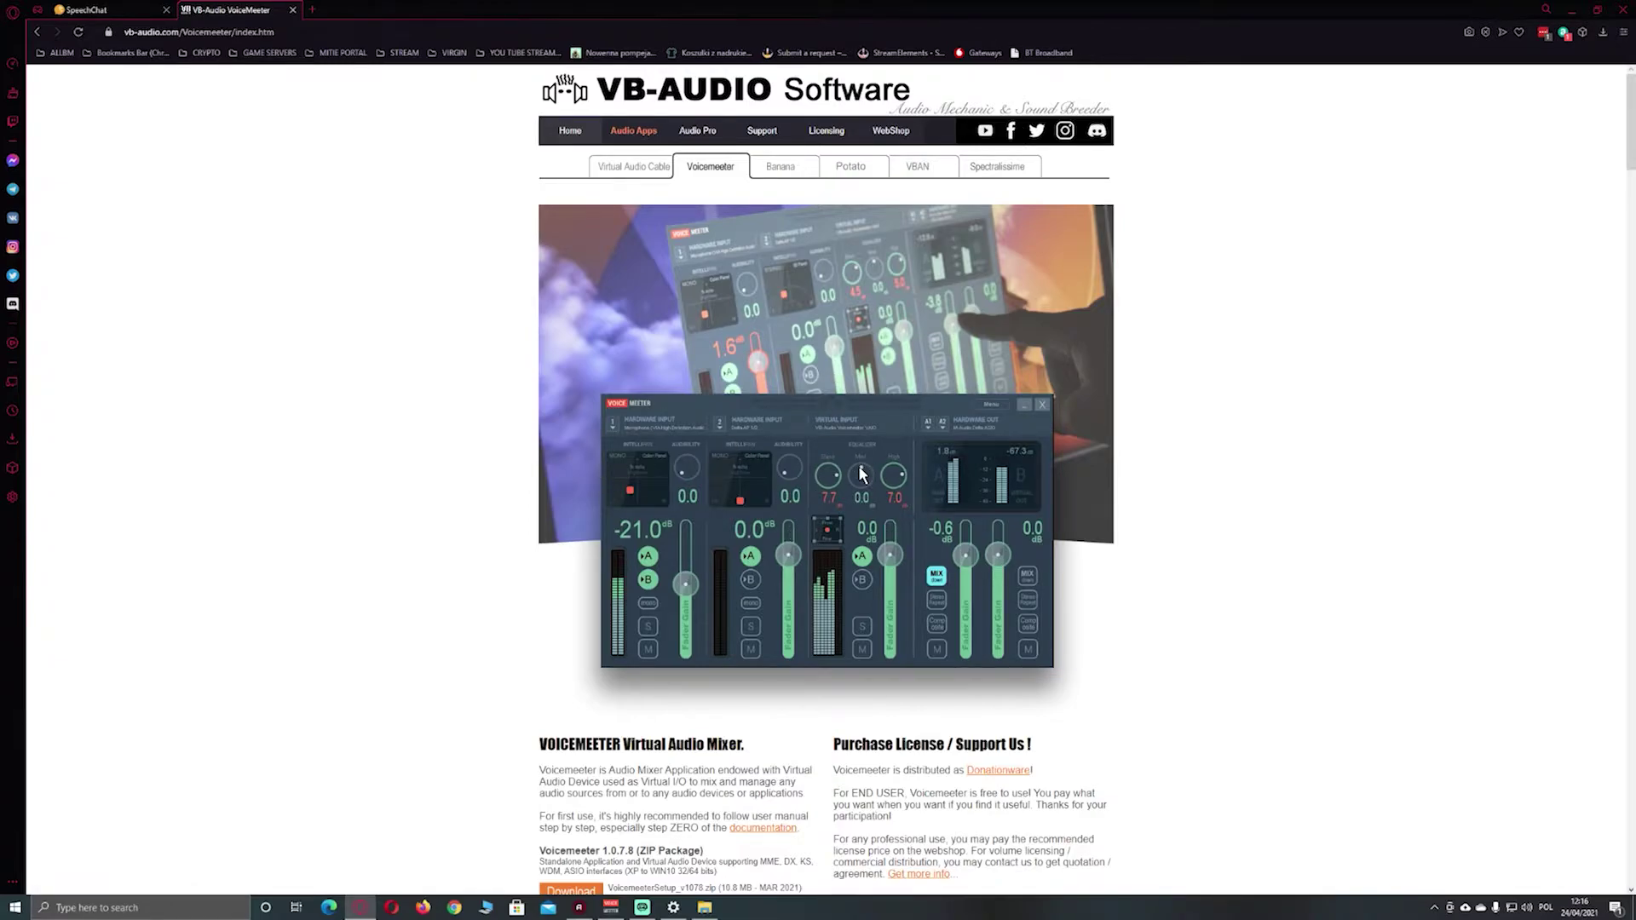
left_click(780, 167)
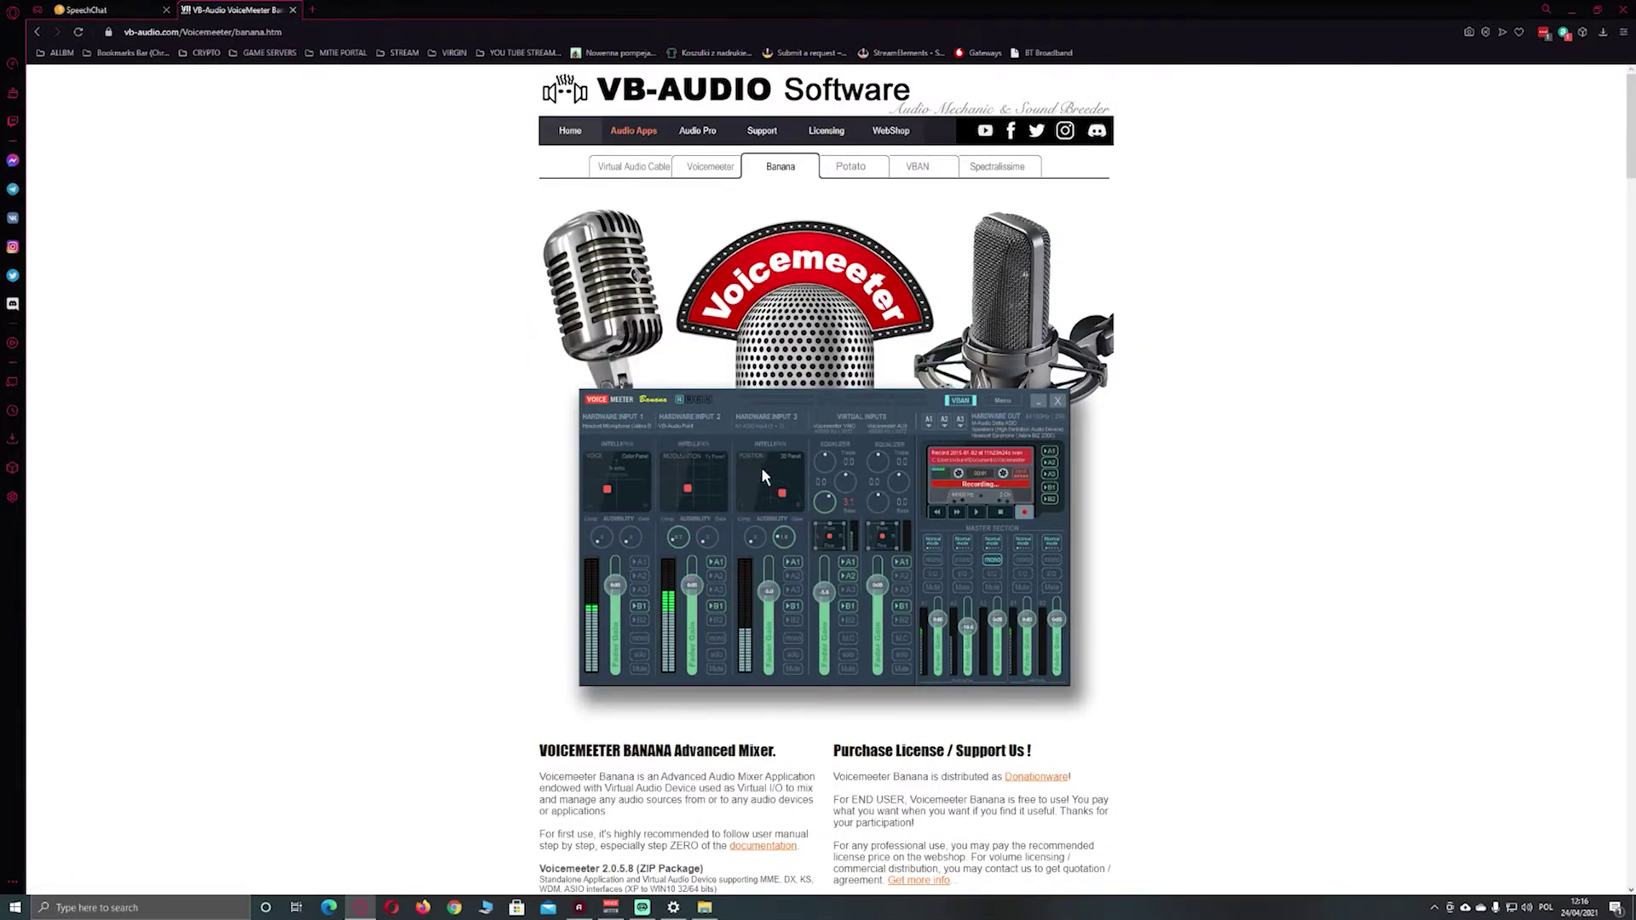
left_click(853, 165)
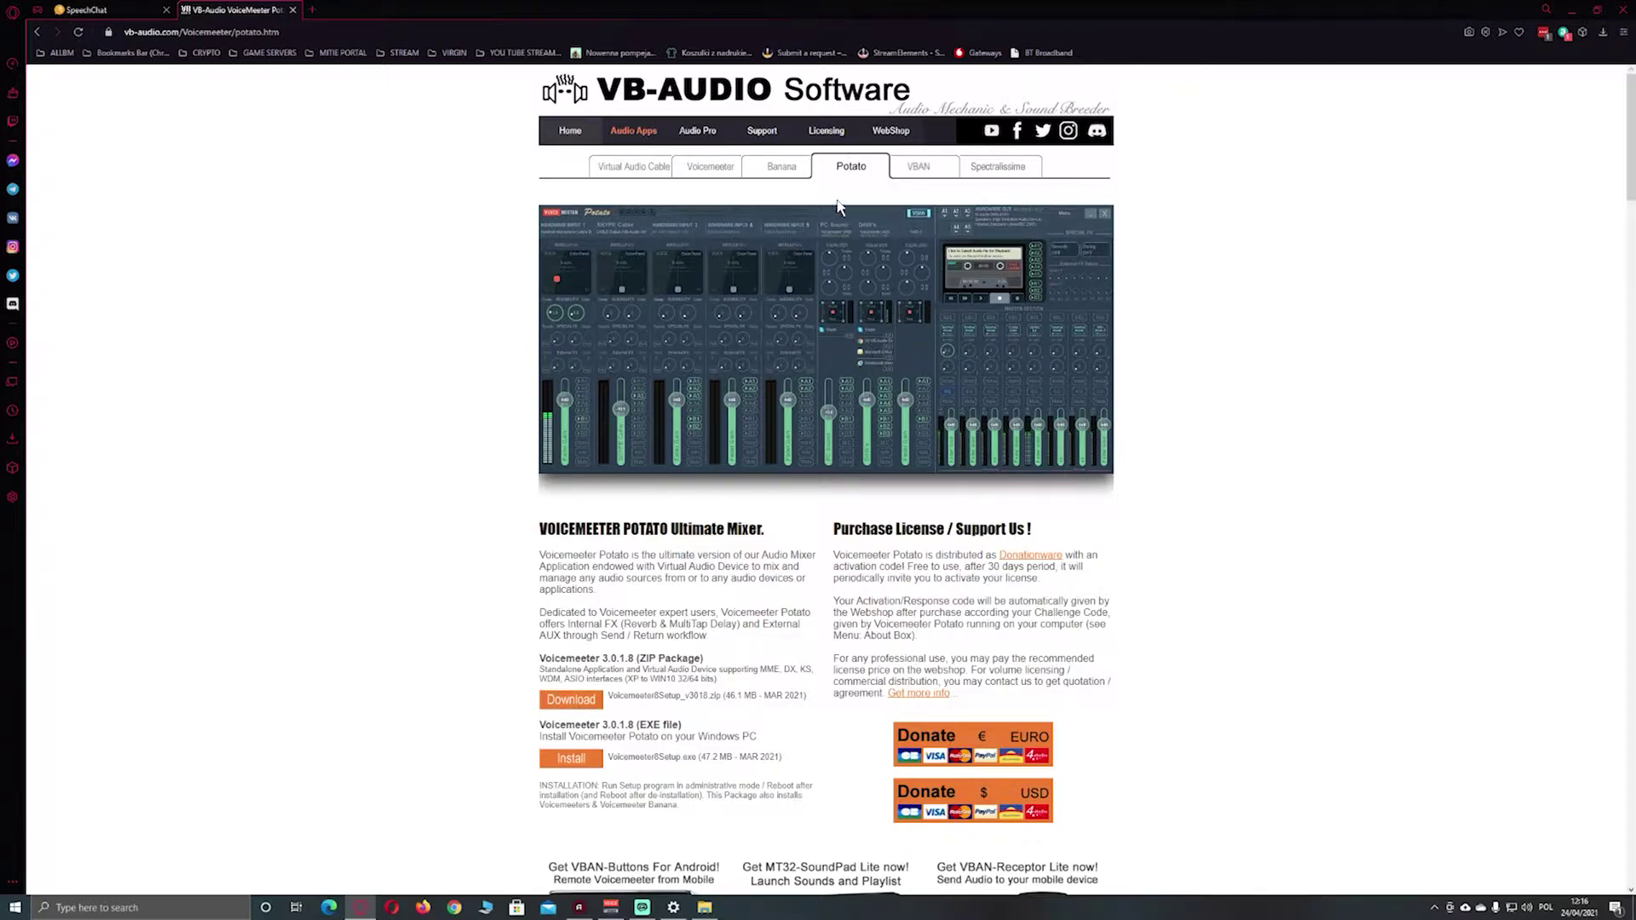
- Review Voicemeeter Potato's download and donation options and open its web-shop page with the licence prices
scroll(633, 422, "down", 3)
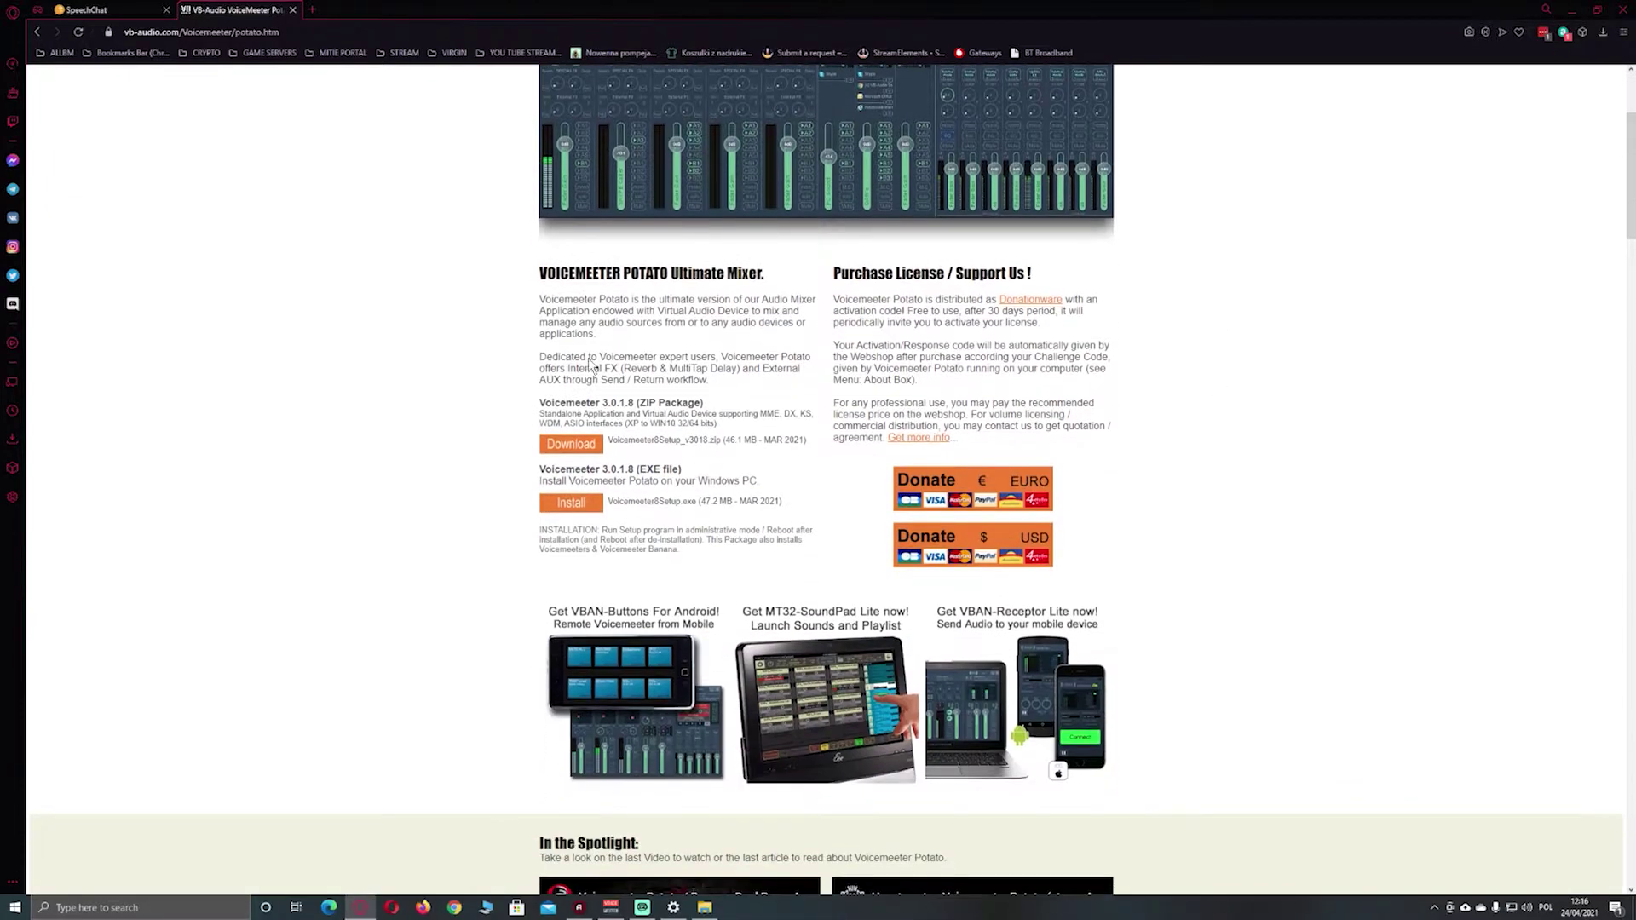
scroll(996, 446, "up", 2)
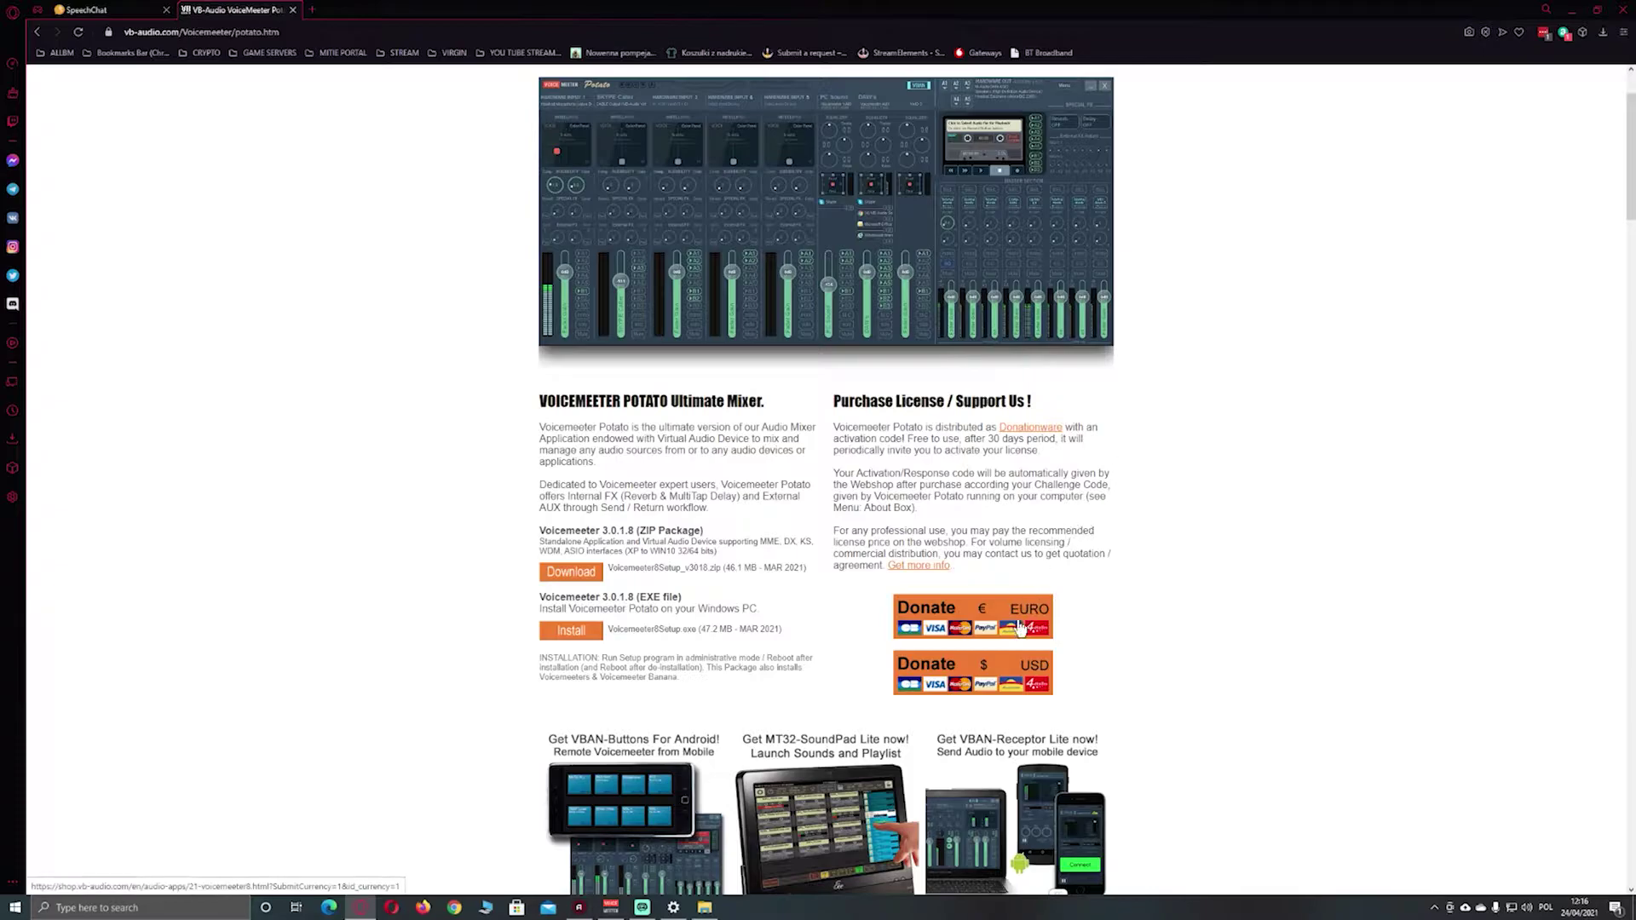
left_click(1008, 678)
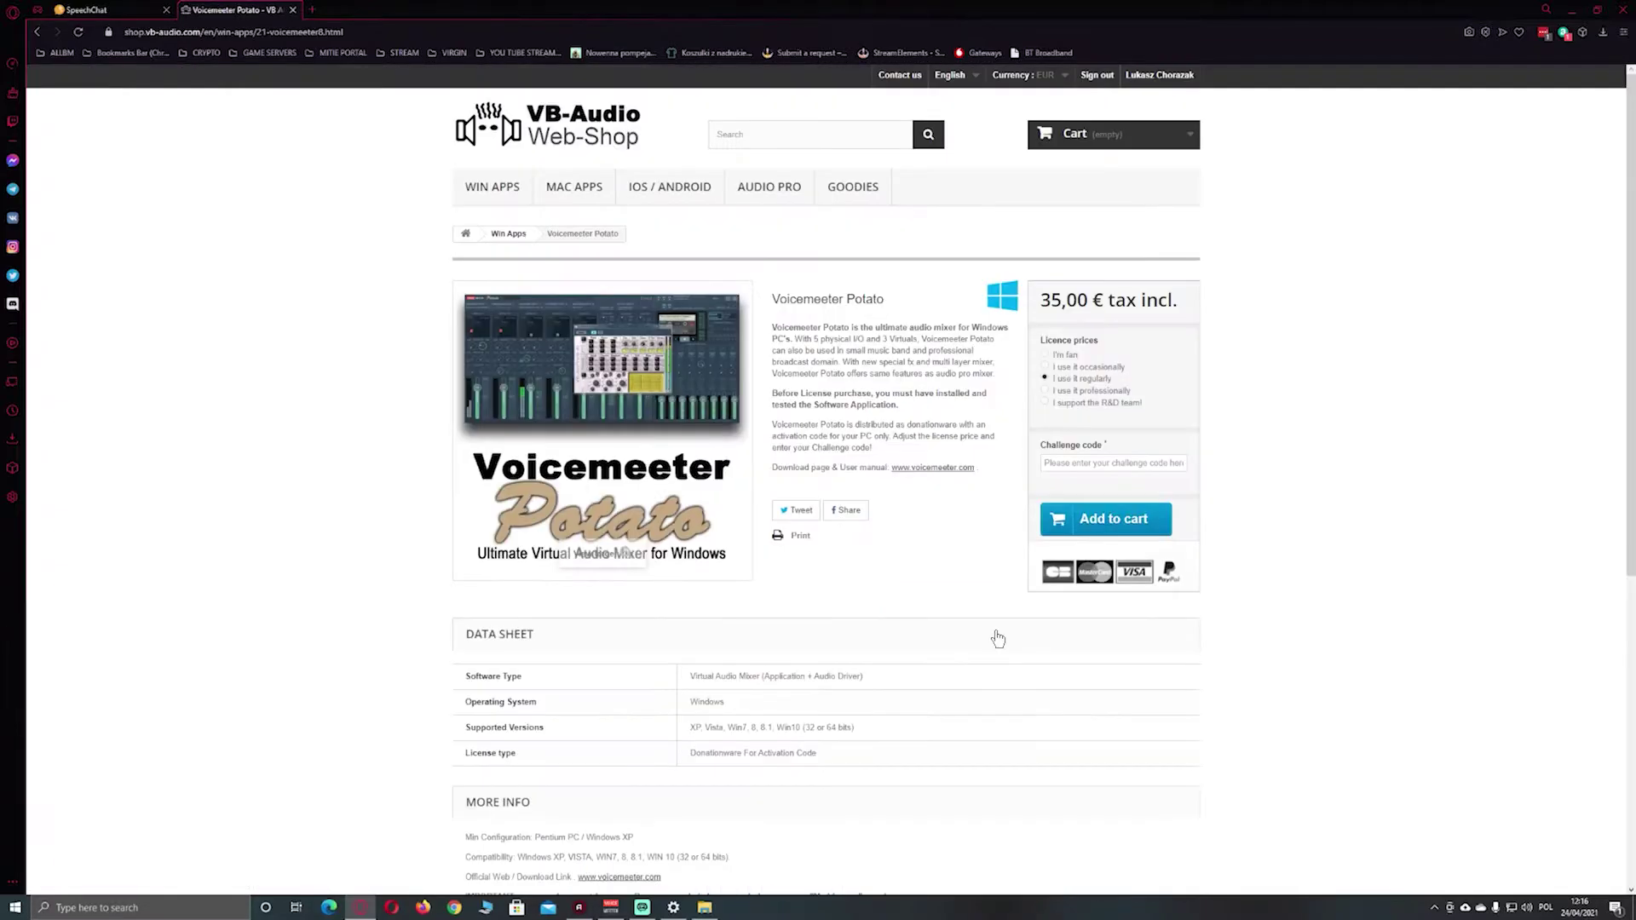
left_click(1045, 354)
- Restore the browser to a smaller window on the desktop and go up to the parent VB CABLE folder in File Explorer
left_click_drag(735, 5, 565, 555)
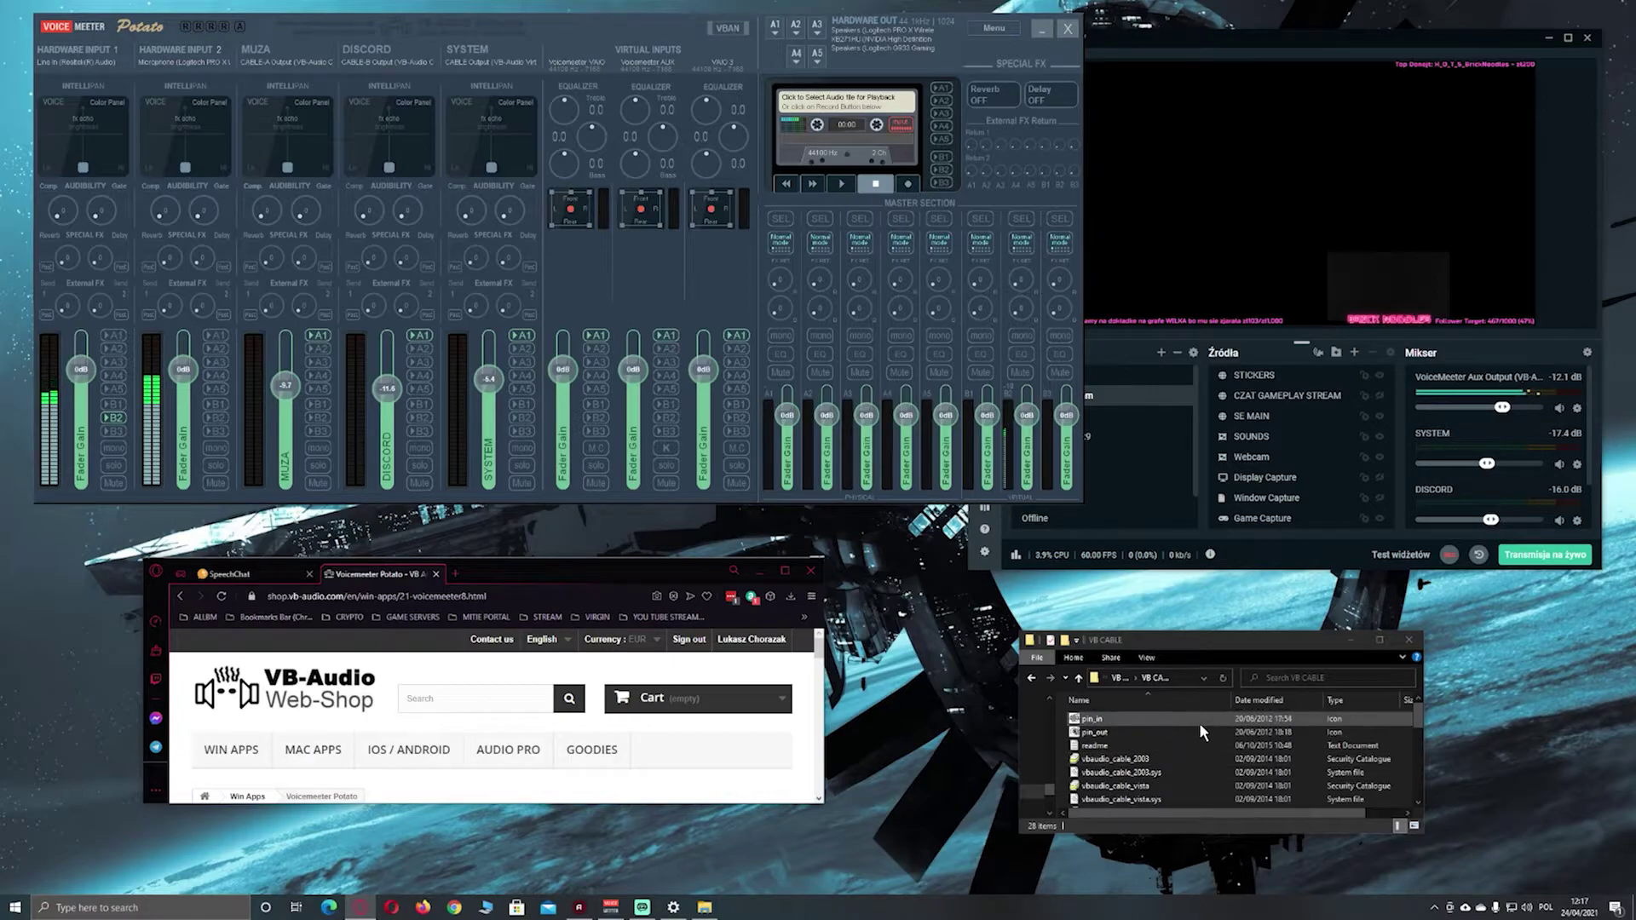
key("alt+Up")
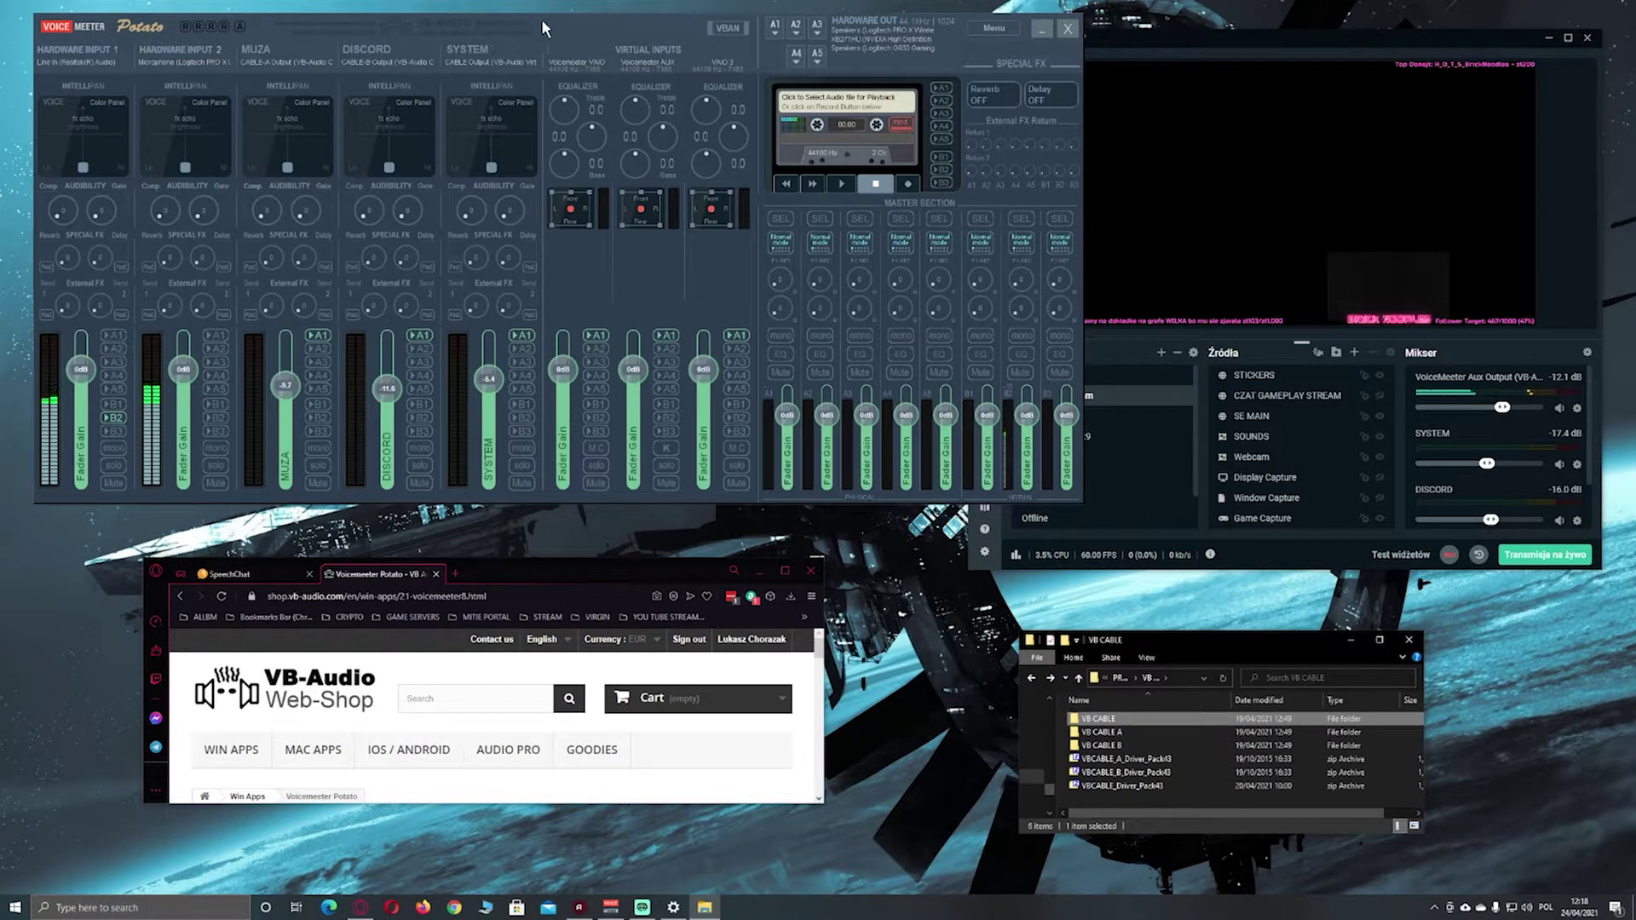
- Examine Voicemeeter's menu options and the input device lists of the MUZA, DISCORD and SYSTEM strips without changing them
left_click(993, 34)
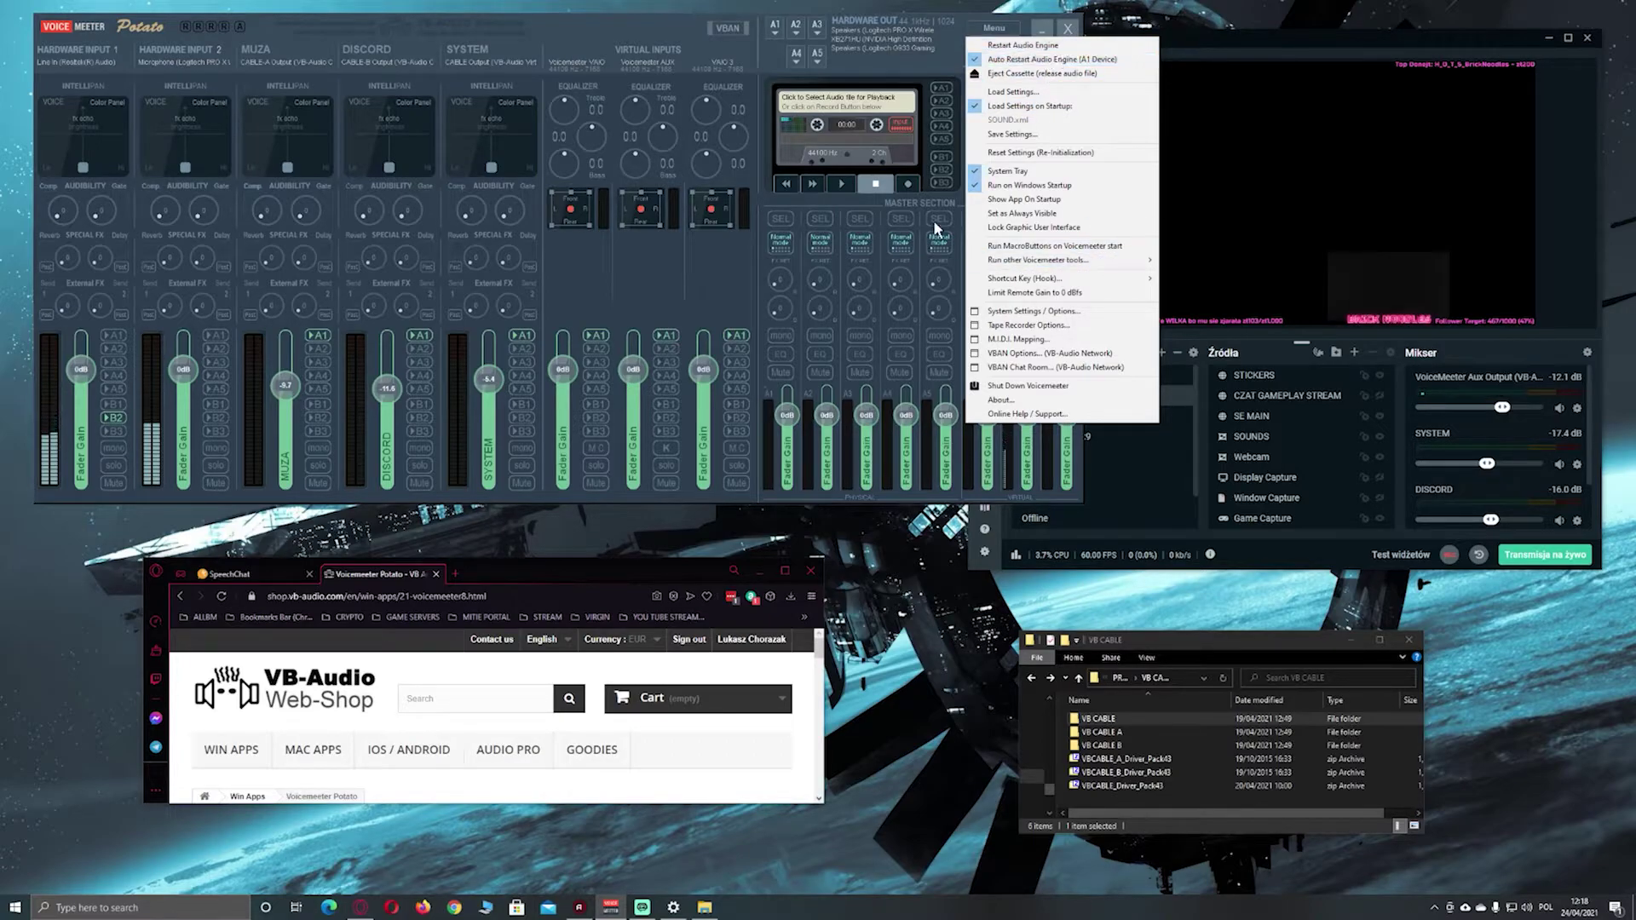
left_click(658, 36)
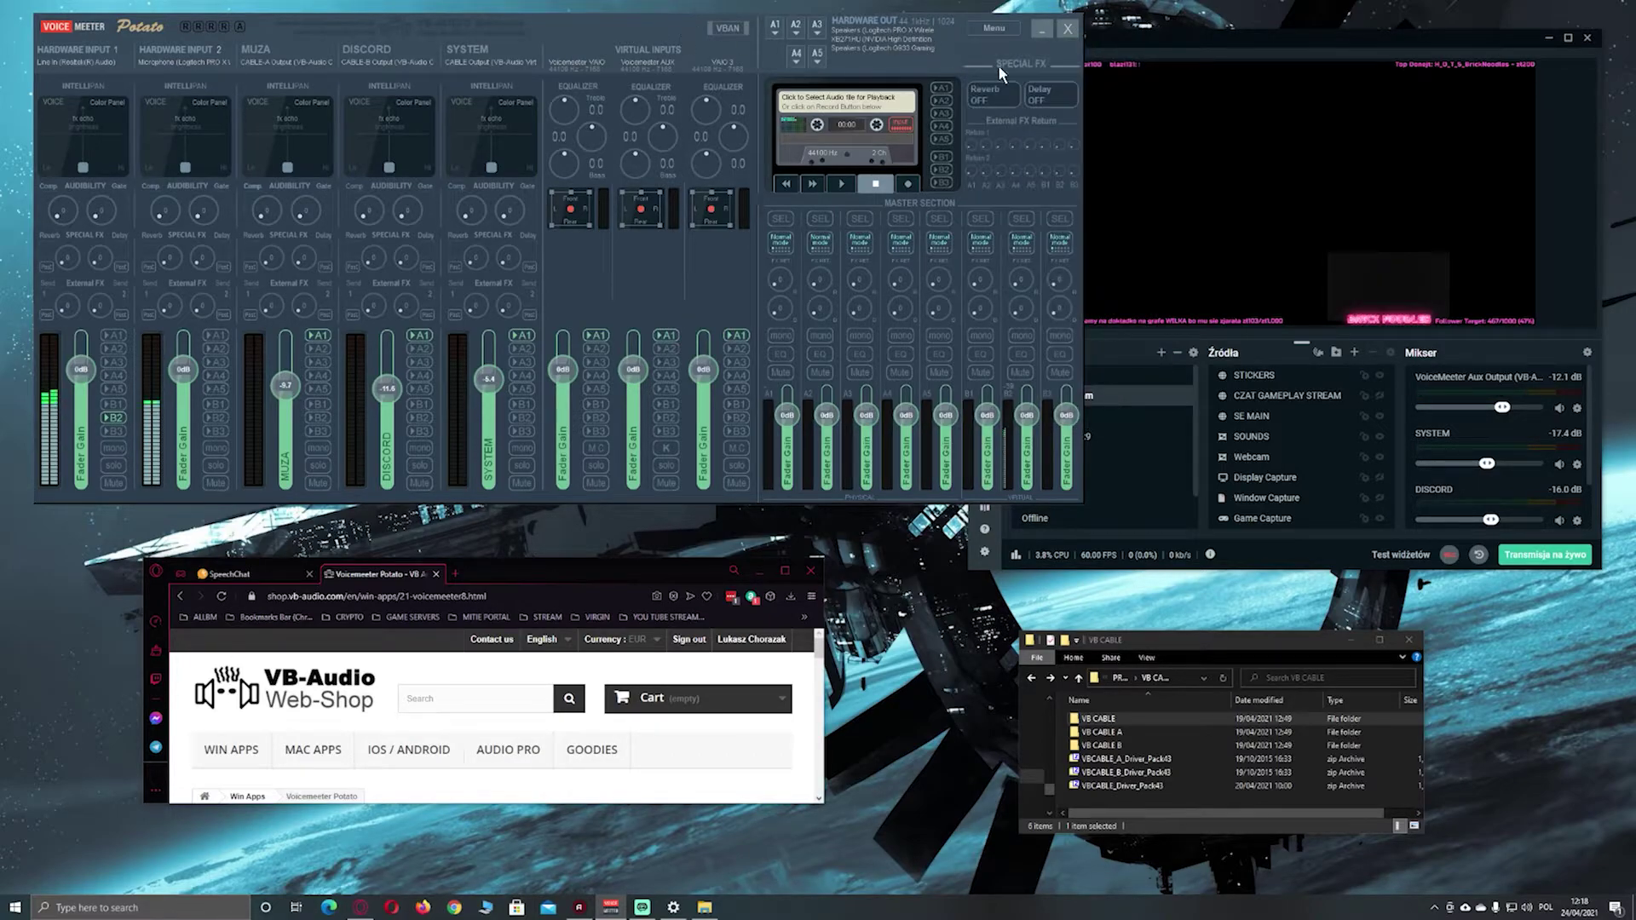
left_click(271, 63)
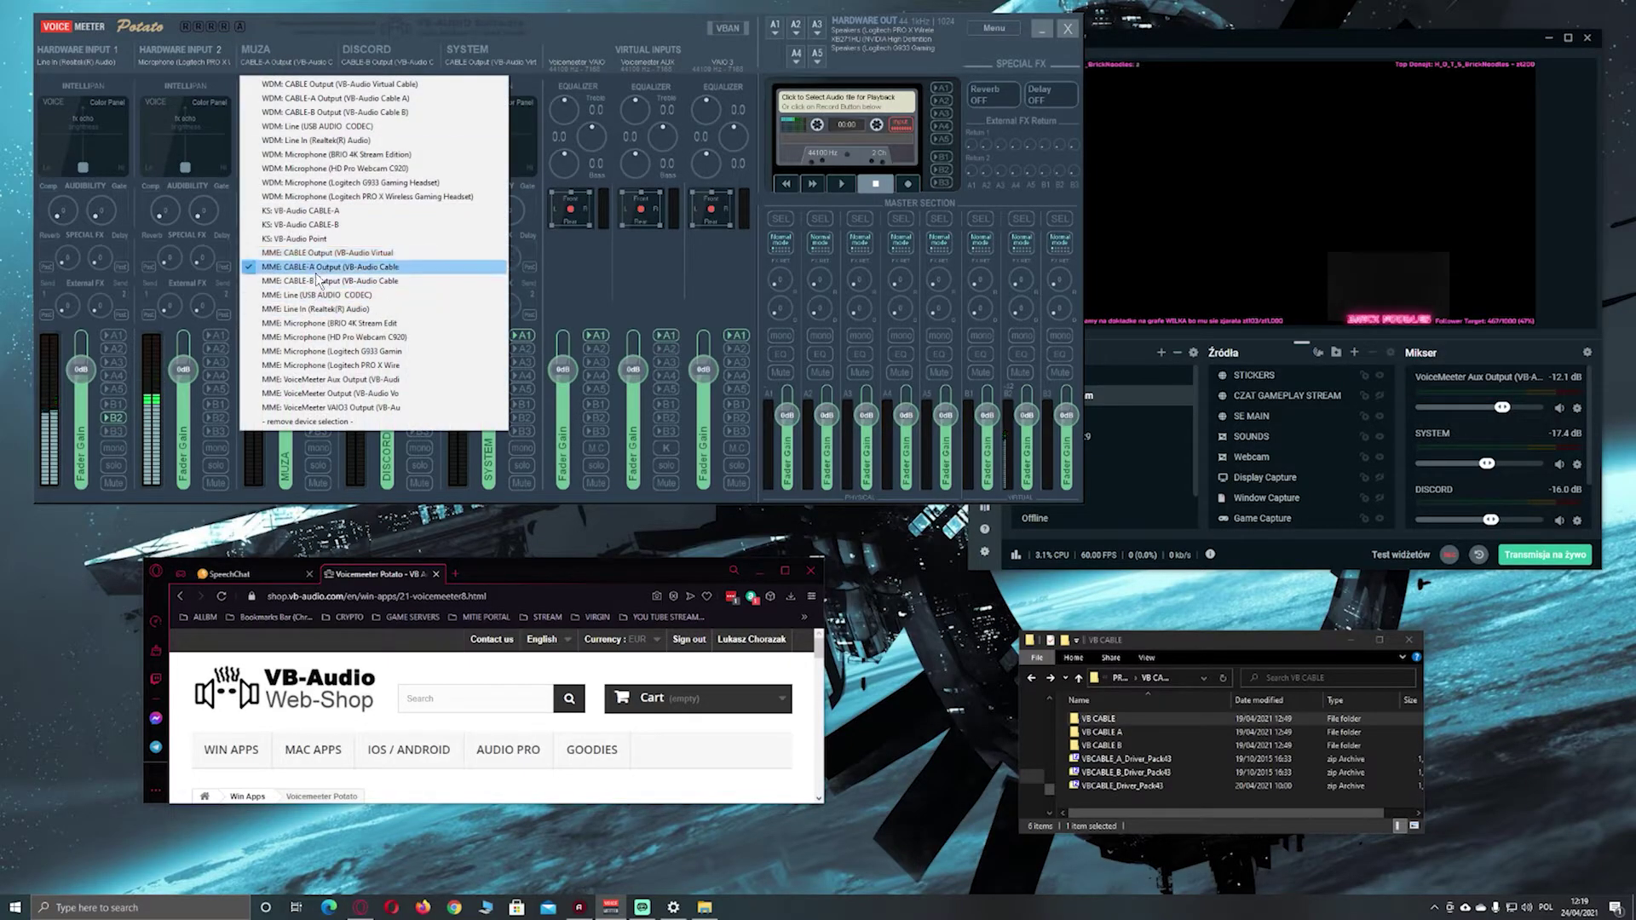
left_click(380, 53)
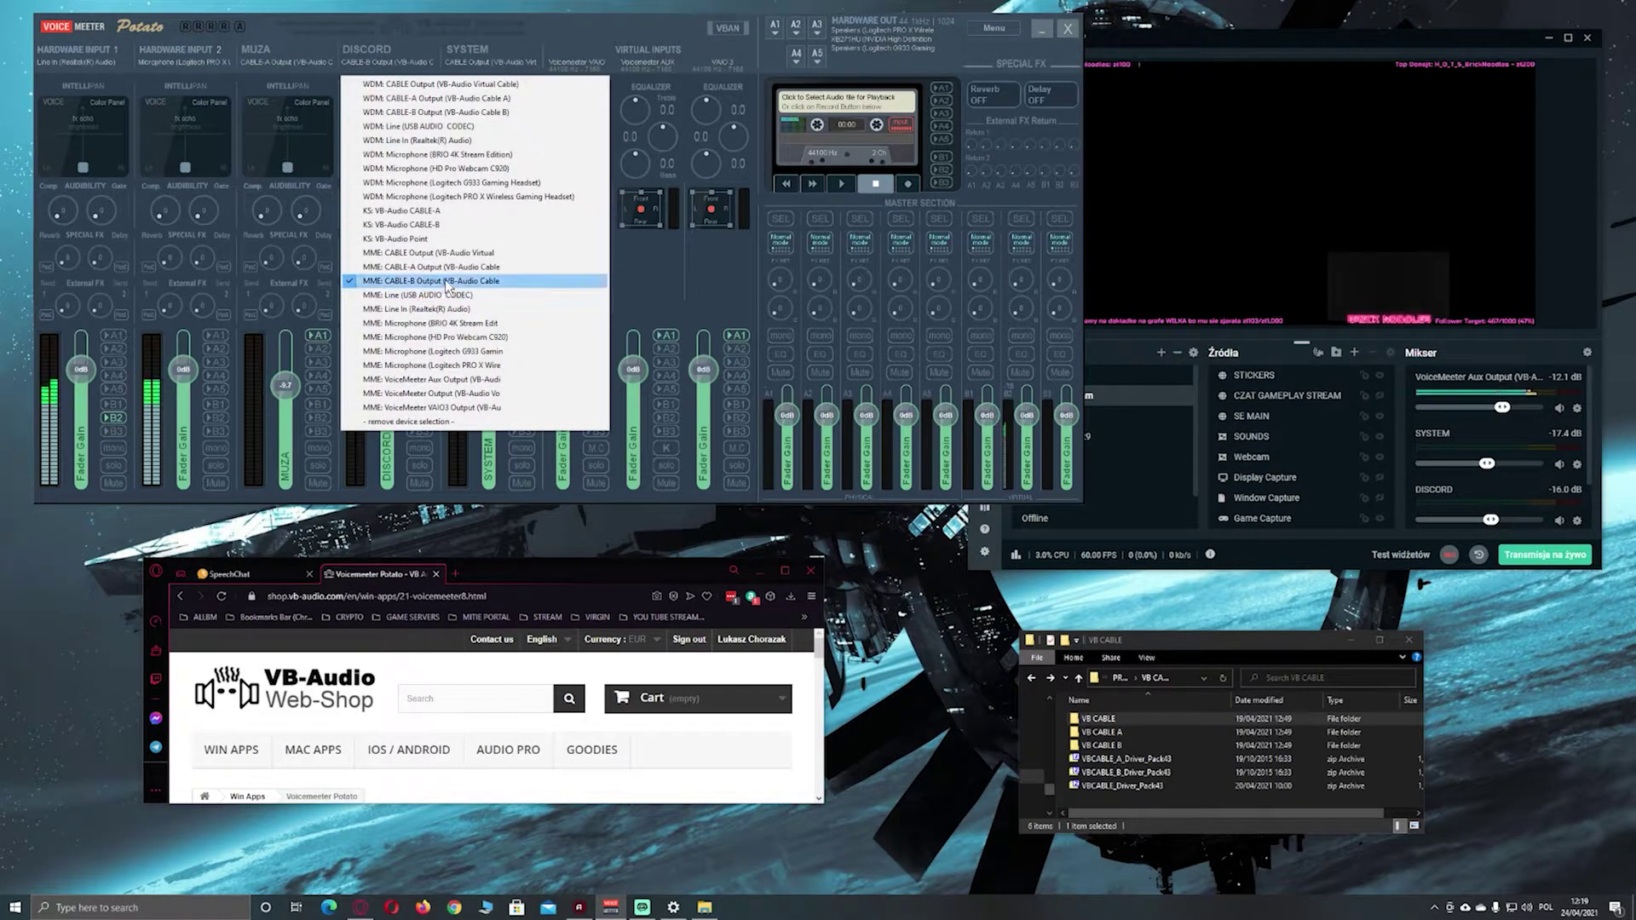
left_click(485, 57)
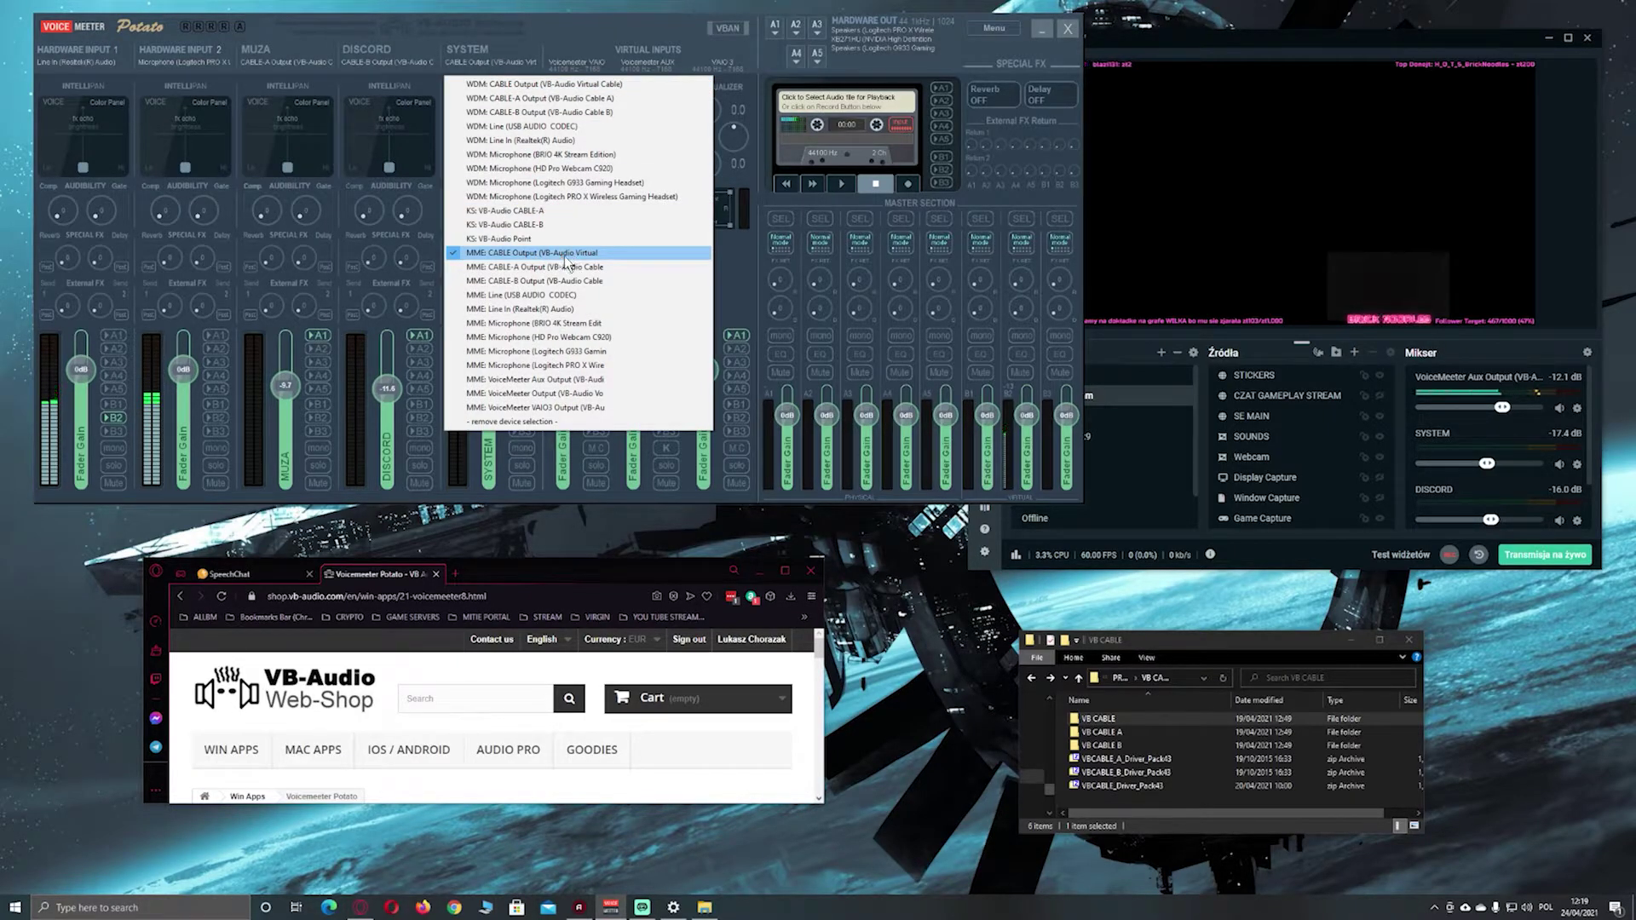
left_click(585, 15)
- Reposition the Voicemeeter window and view the device list of the A1 hardware output
left_click_drag(616, 33, 784, 64)
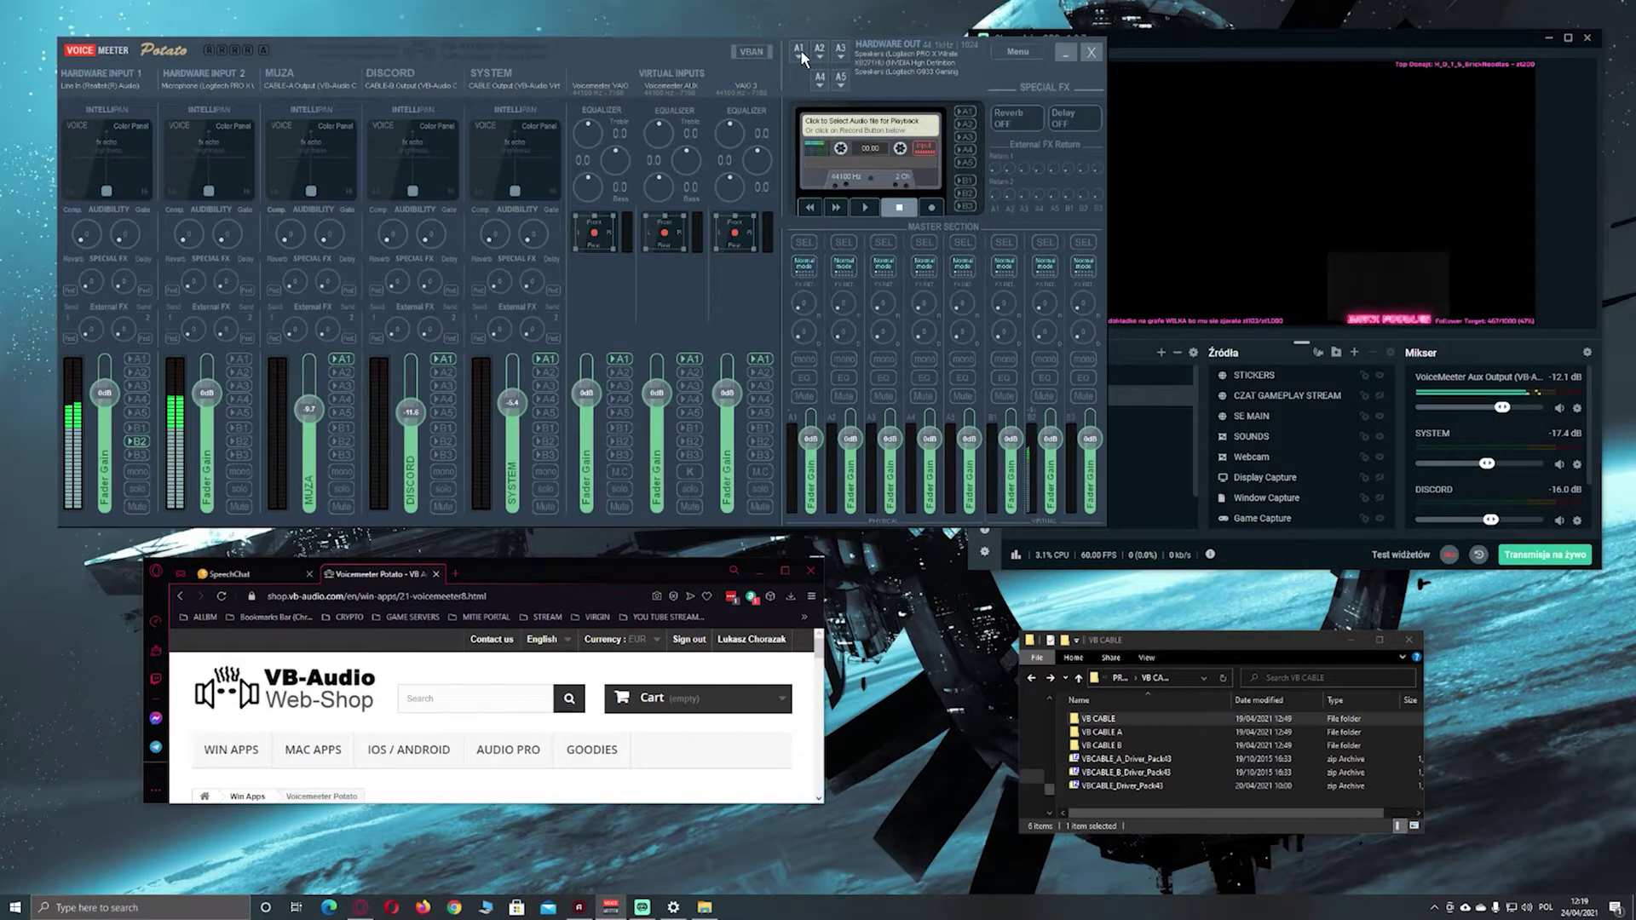
left_click(820, 55)
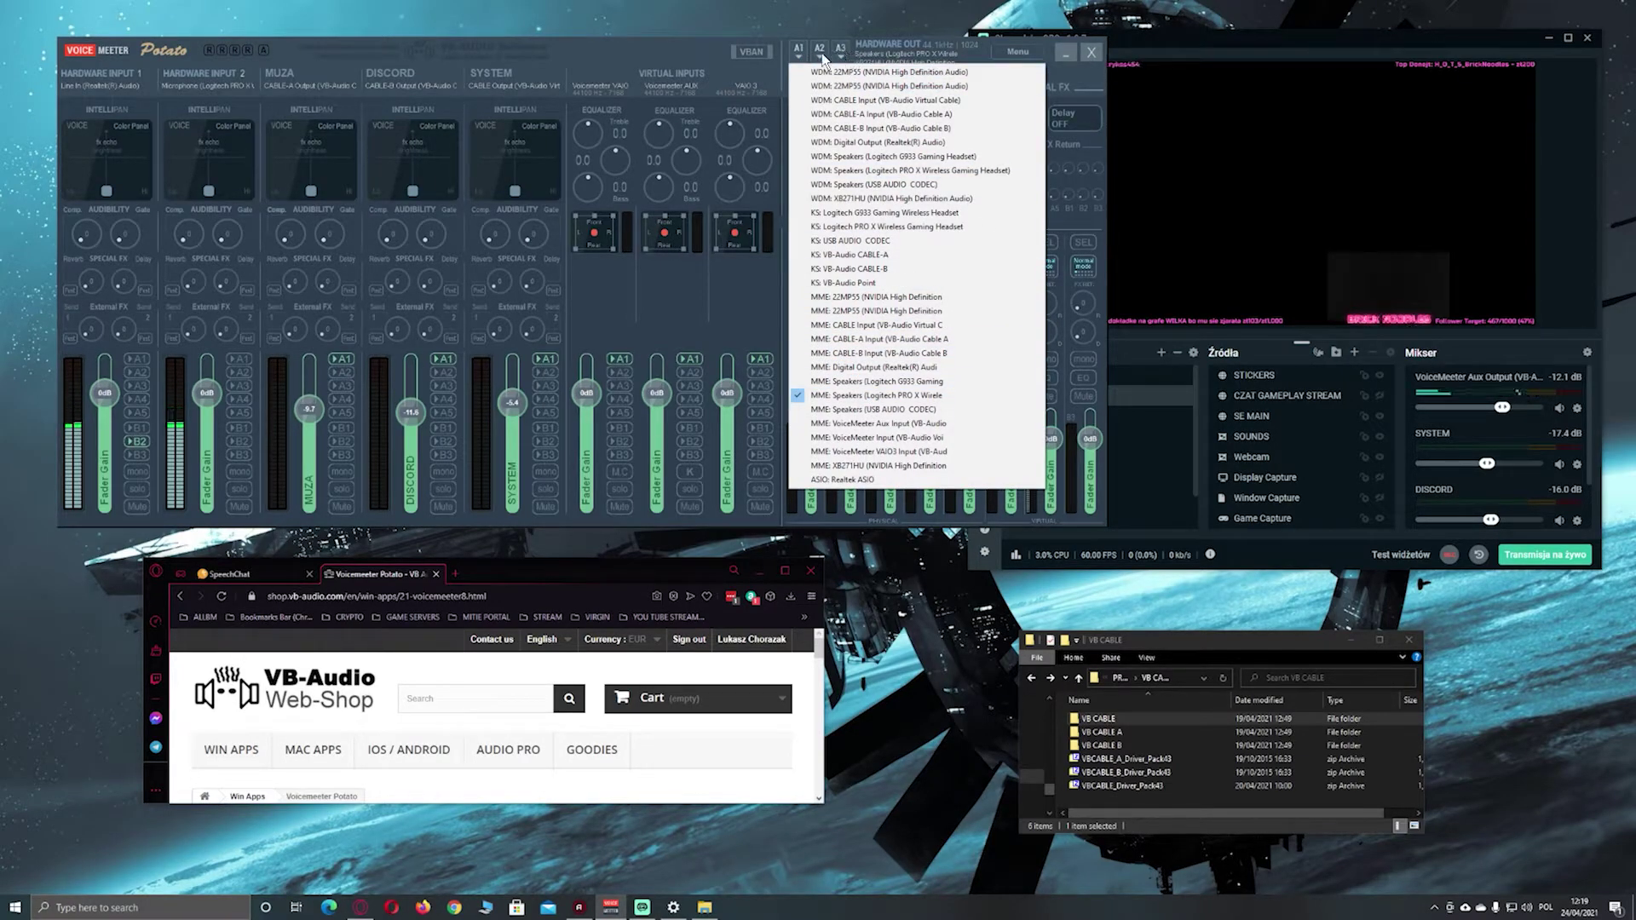
left_click(684, 45)
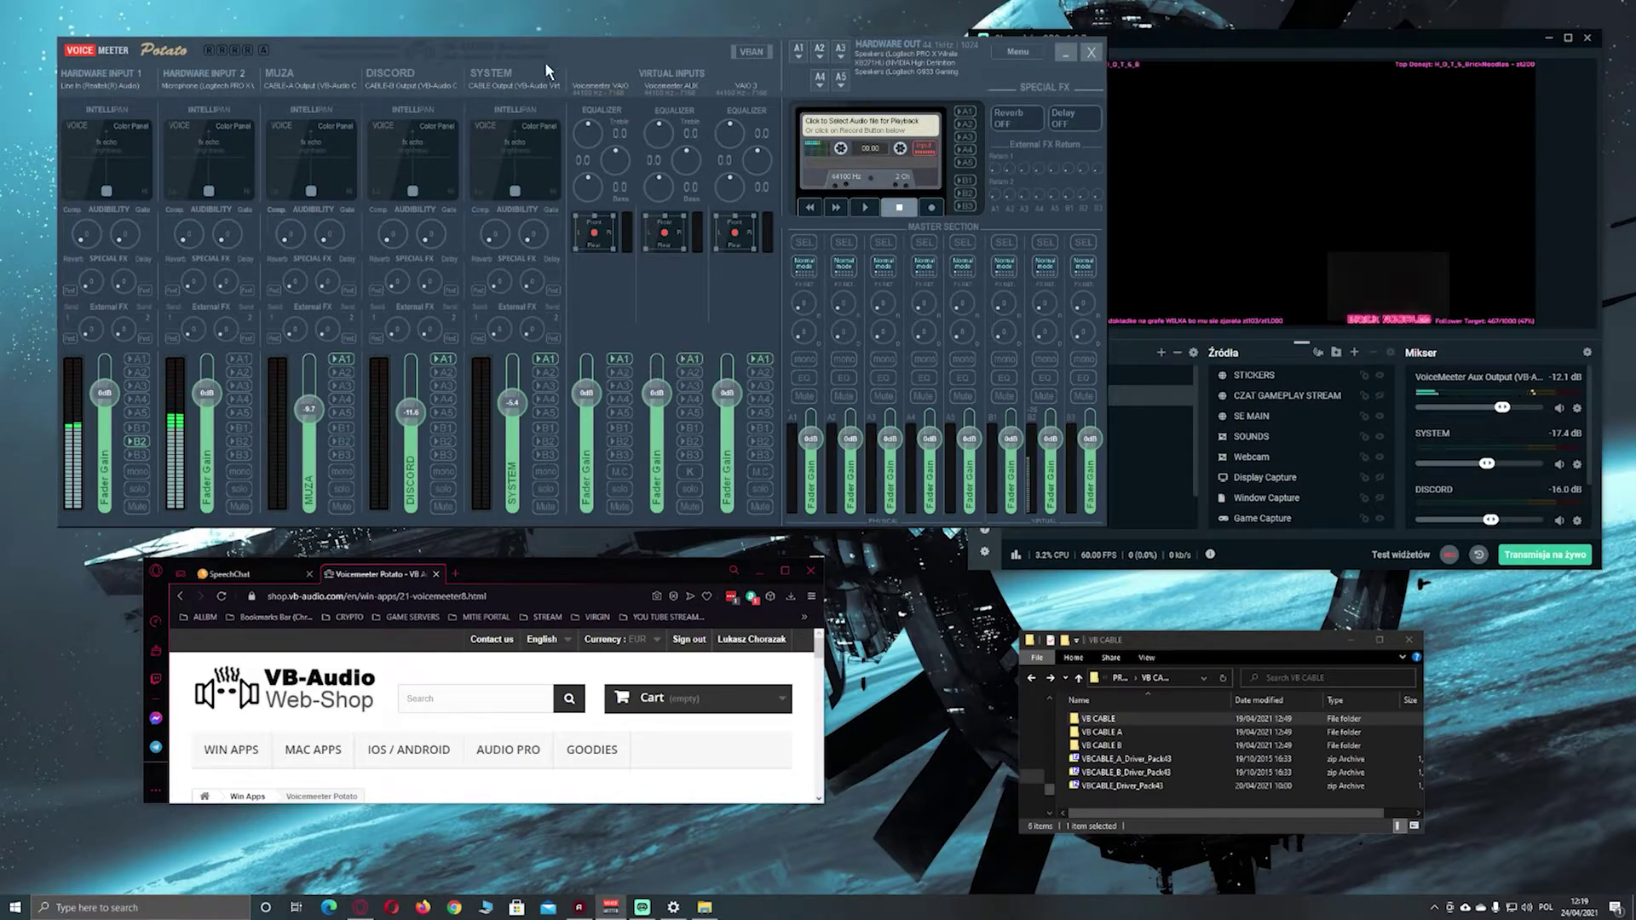
mouse_move(636, 51)
left_mouse_down()
mouse_move(602, 48)
mouse_move(635, 24)
left_mouse_up()
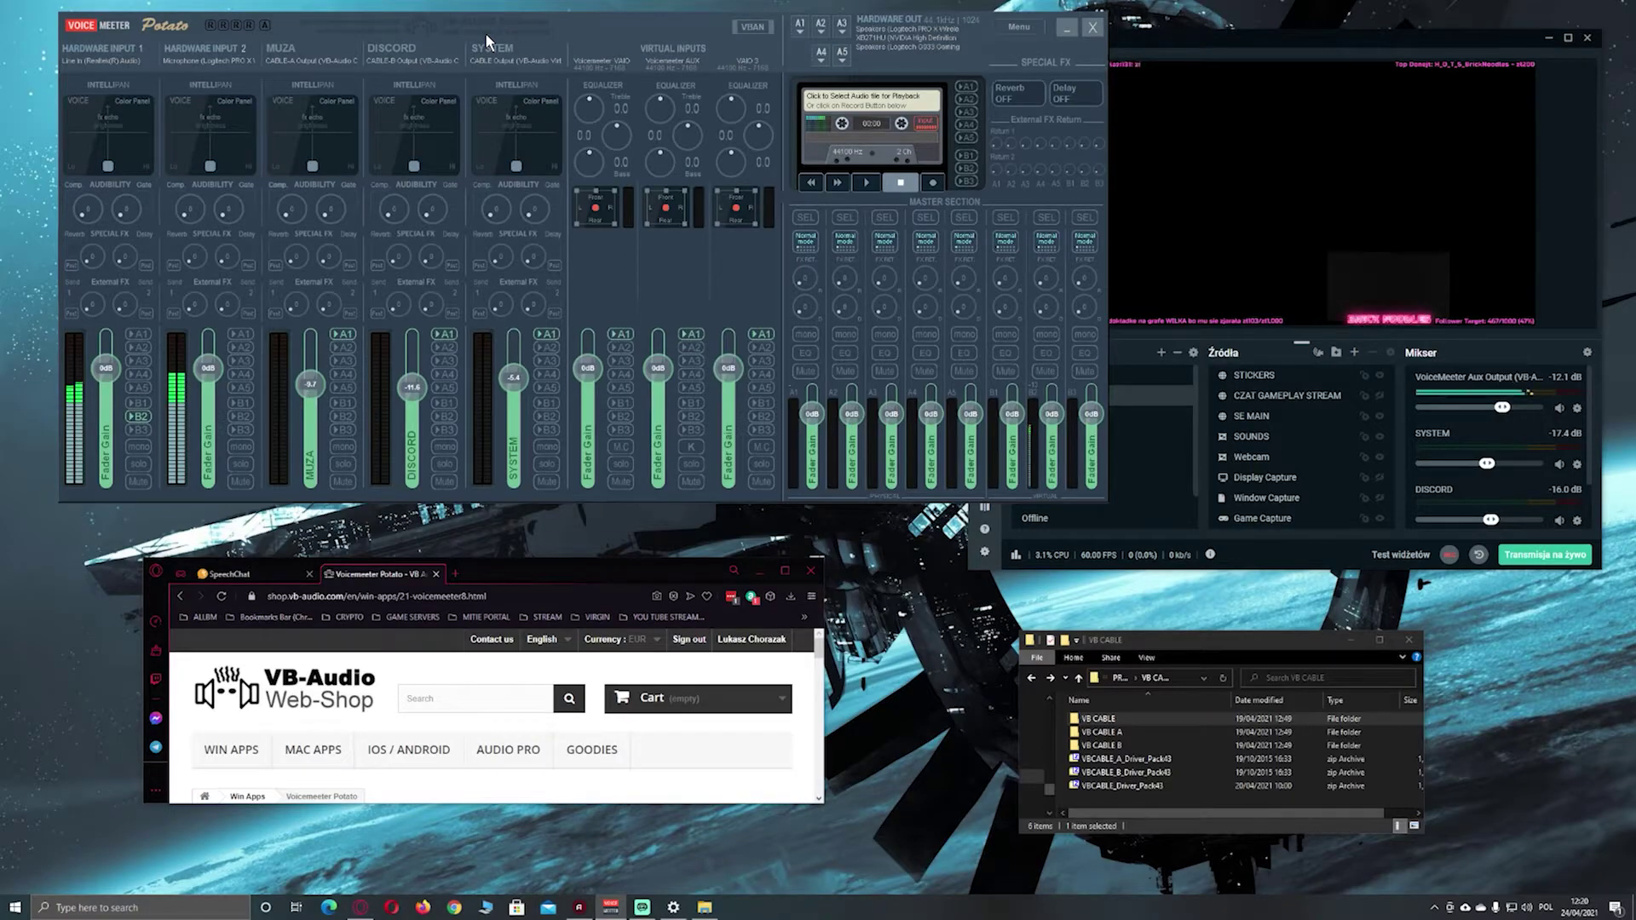
mouse_move(605, 19)
left_mouse_down()
mouse_move(575, 25)
mouse_move(600, 17)
left_mouse_up()
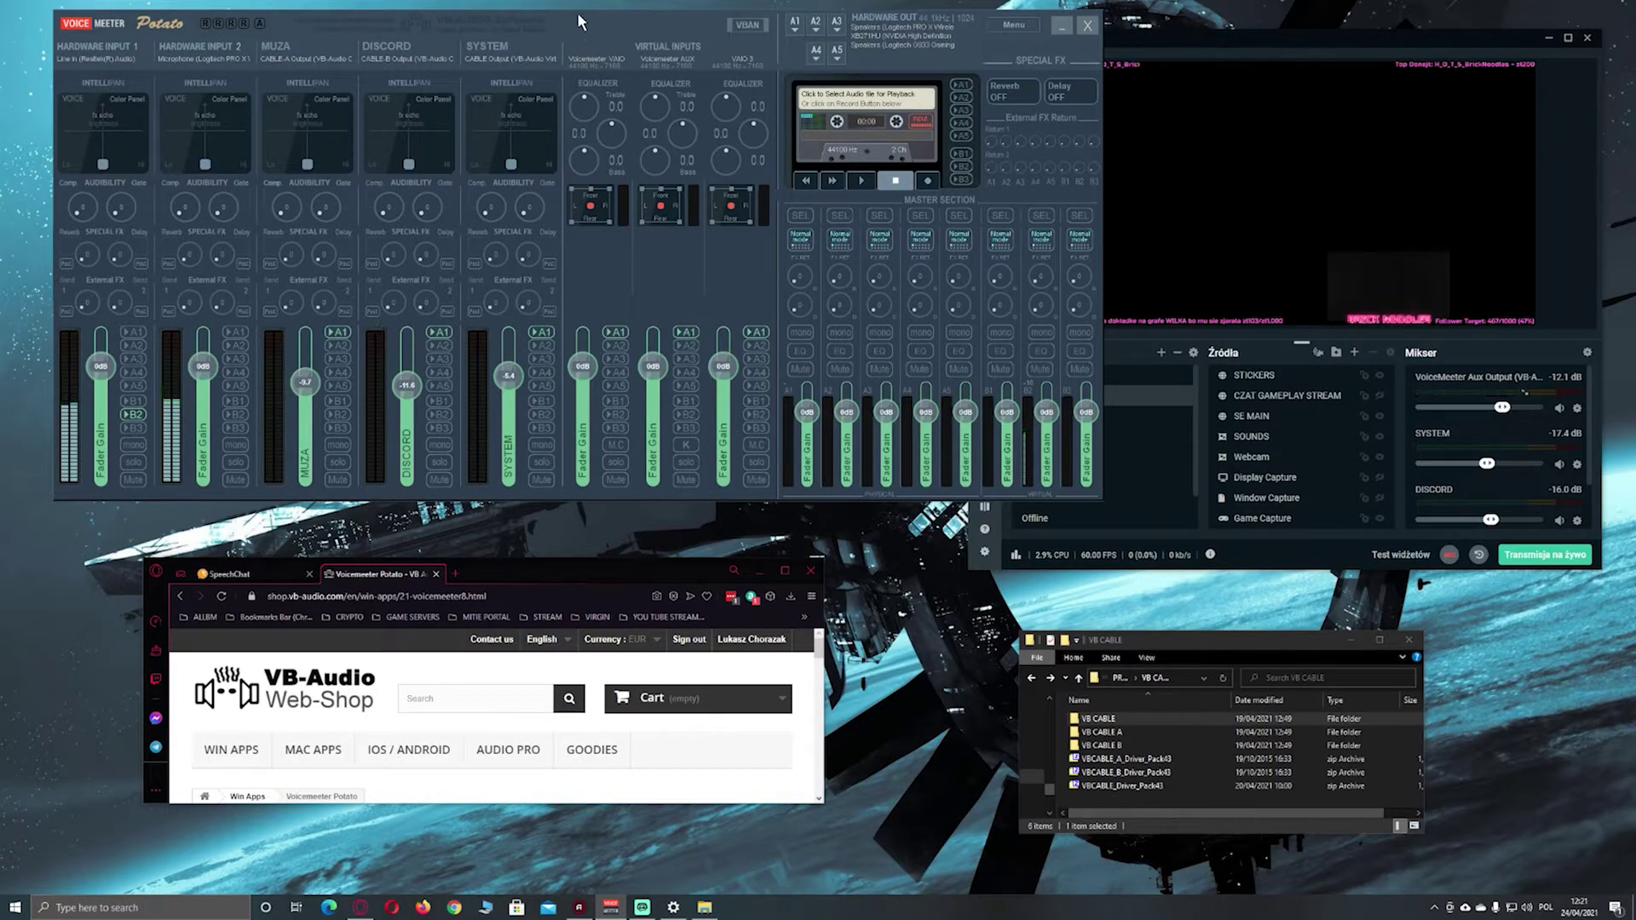
left_click_drag(575, 17, 580, 12)
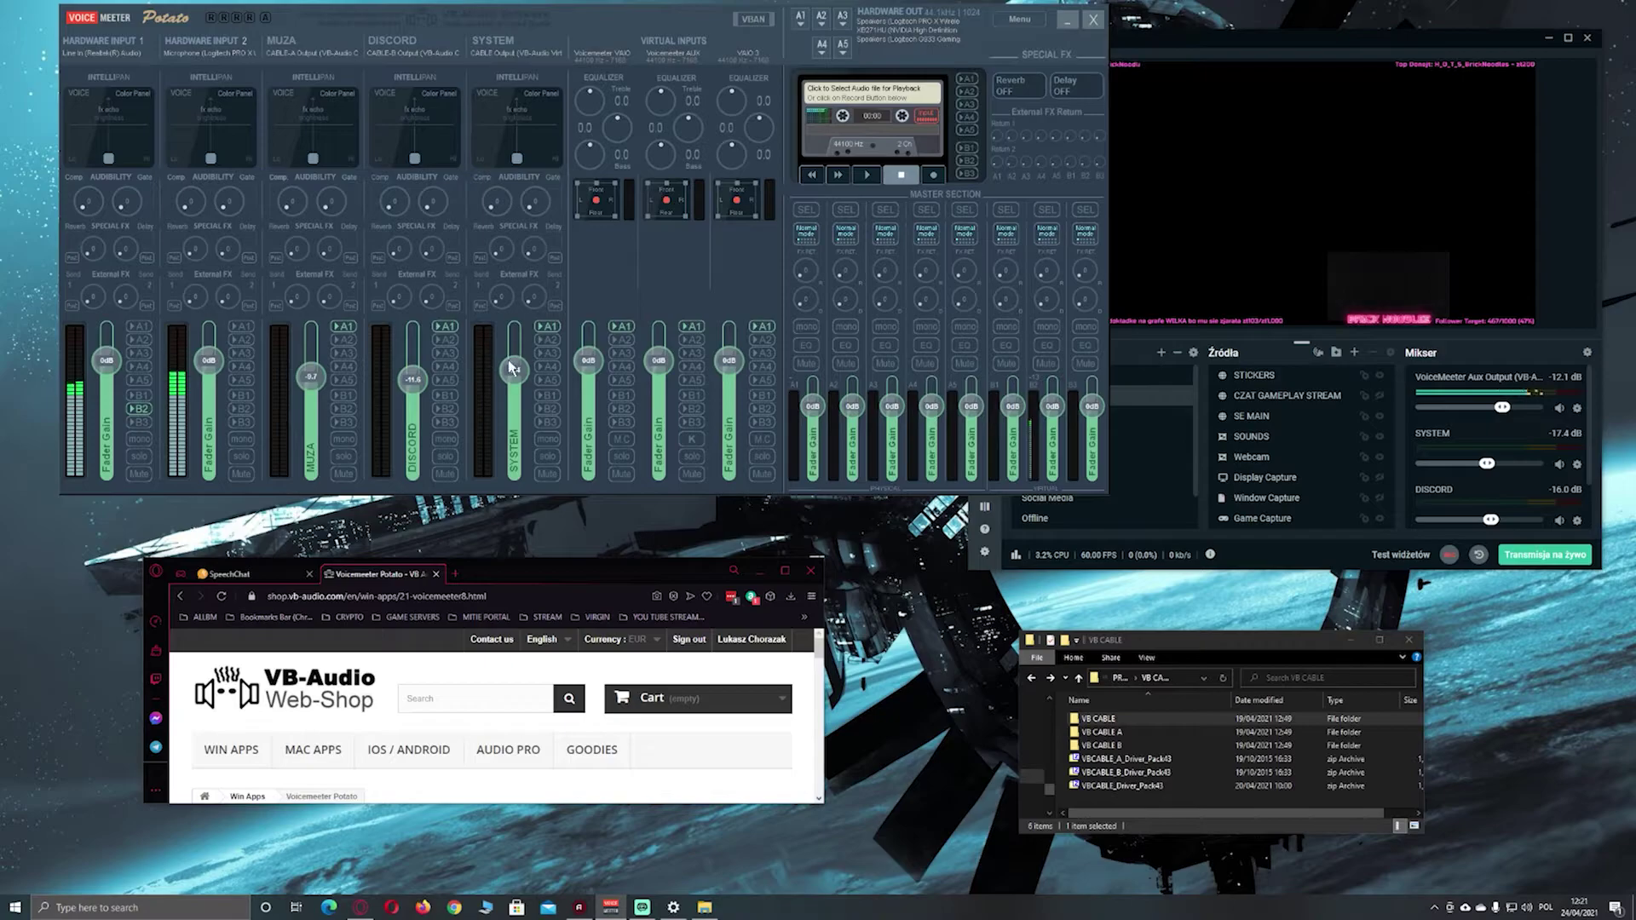
- Switch to Streamlabs OBS, maximise its window and select the SOUNDS scene
left_click(1297, 39)
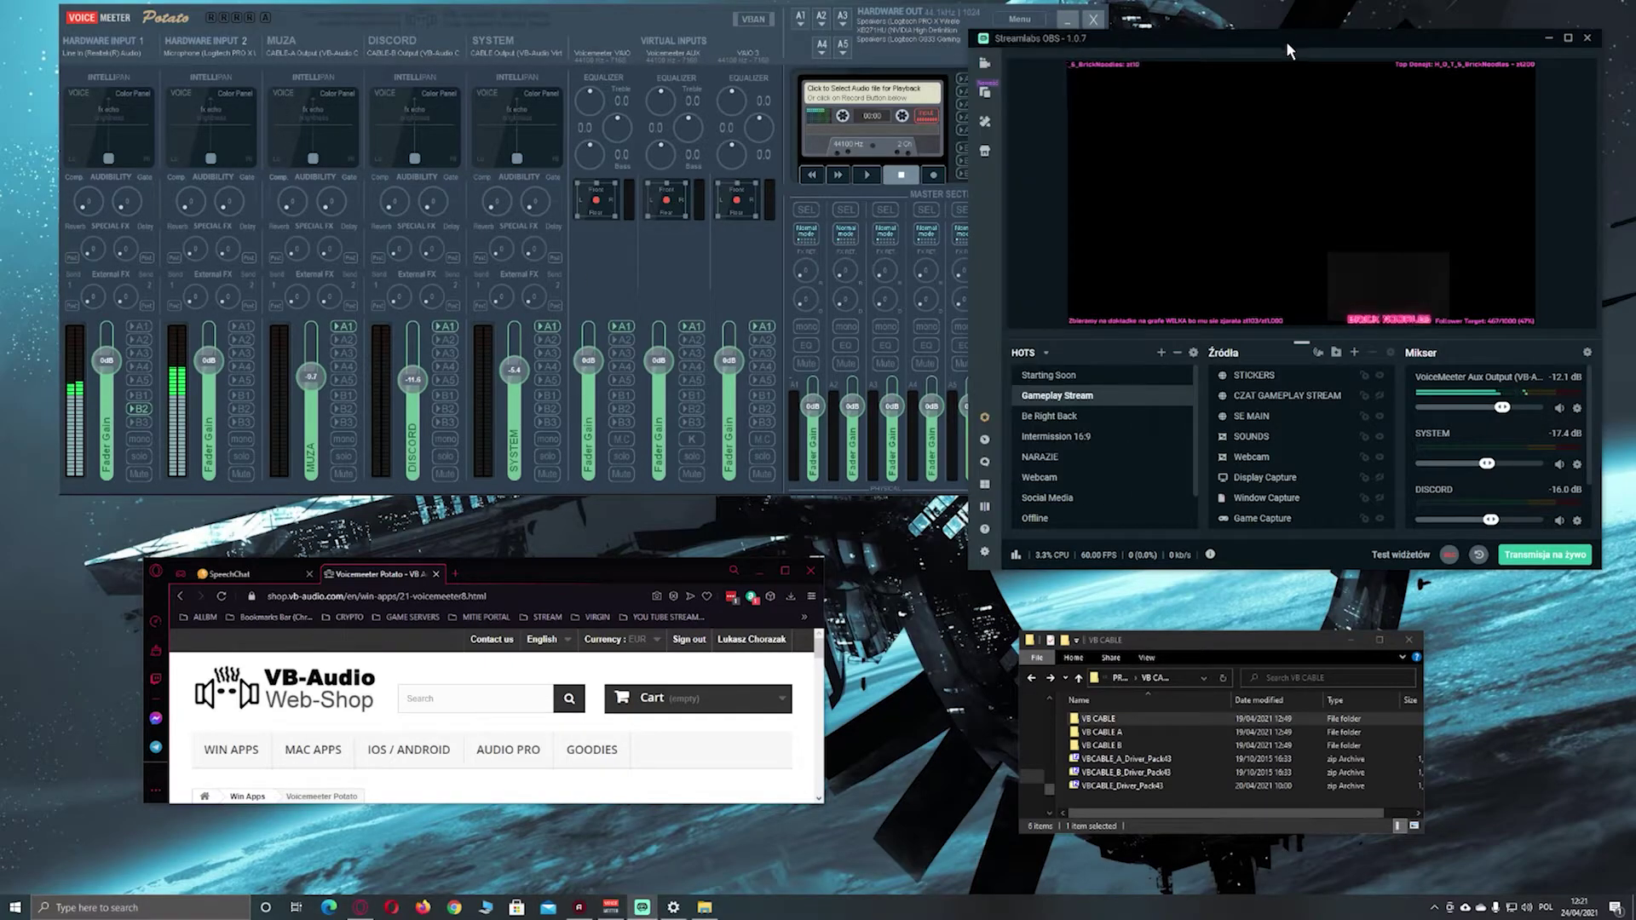
double_click(1285, 41)
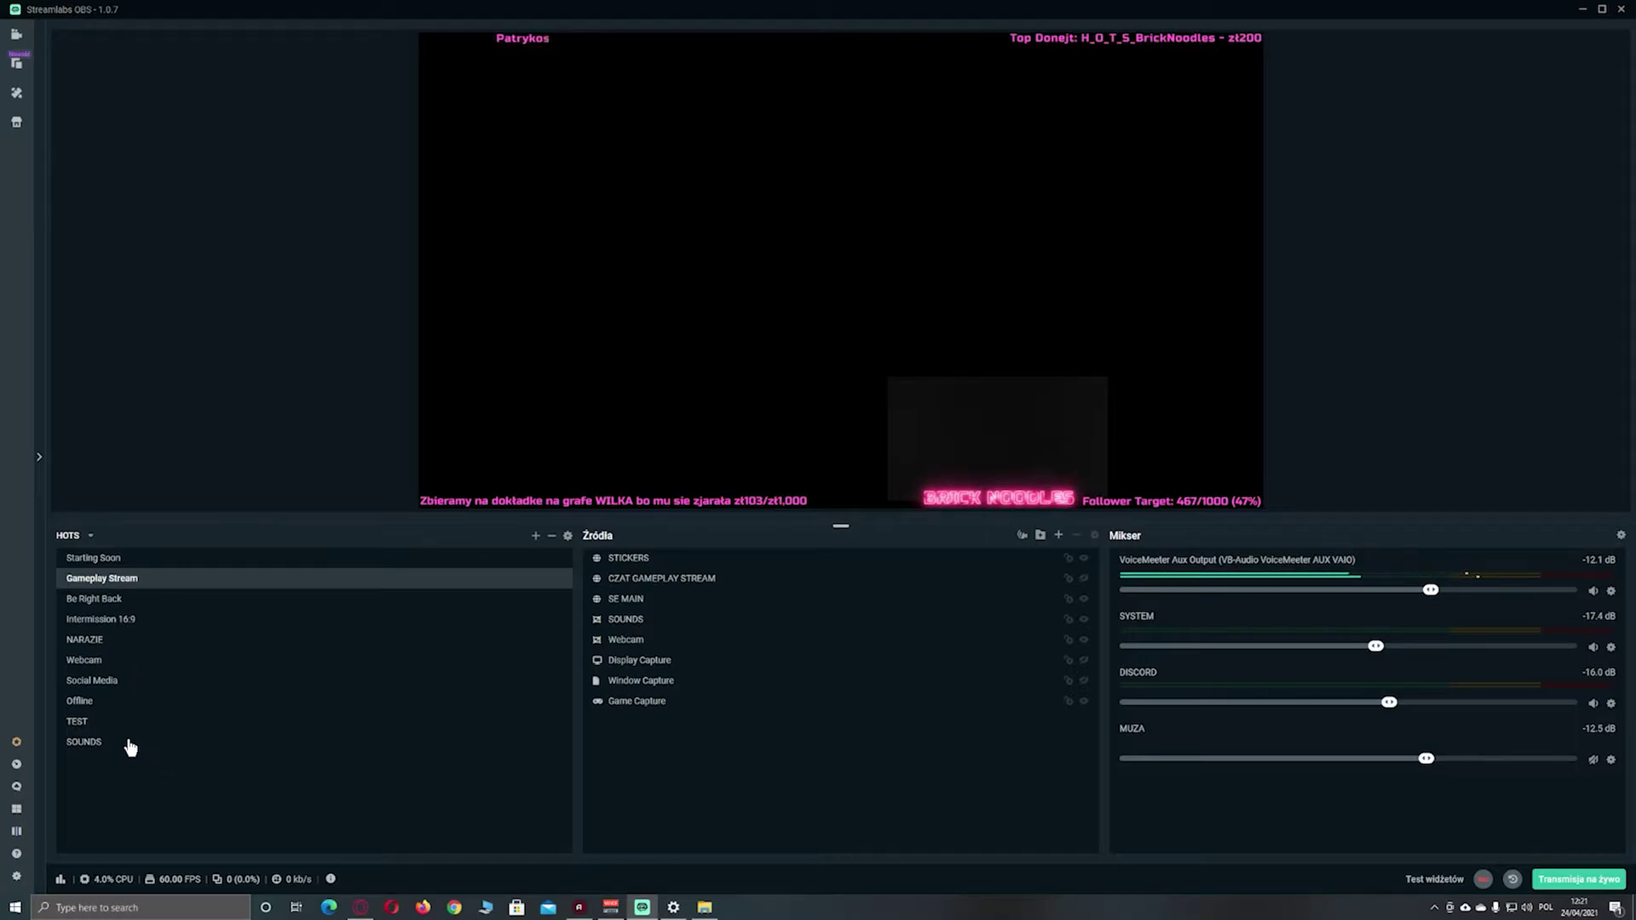
left_click(96, 743)
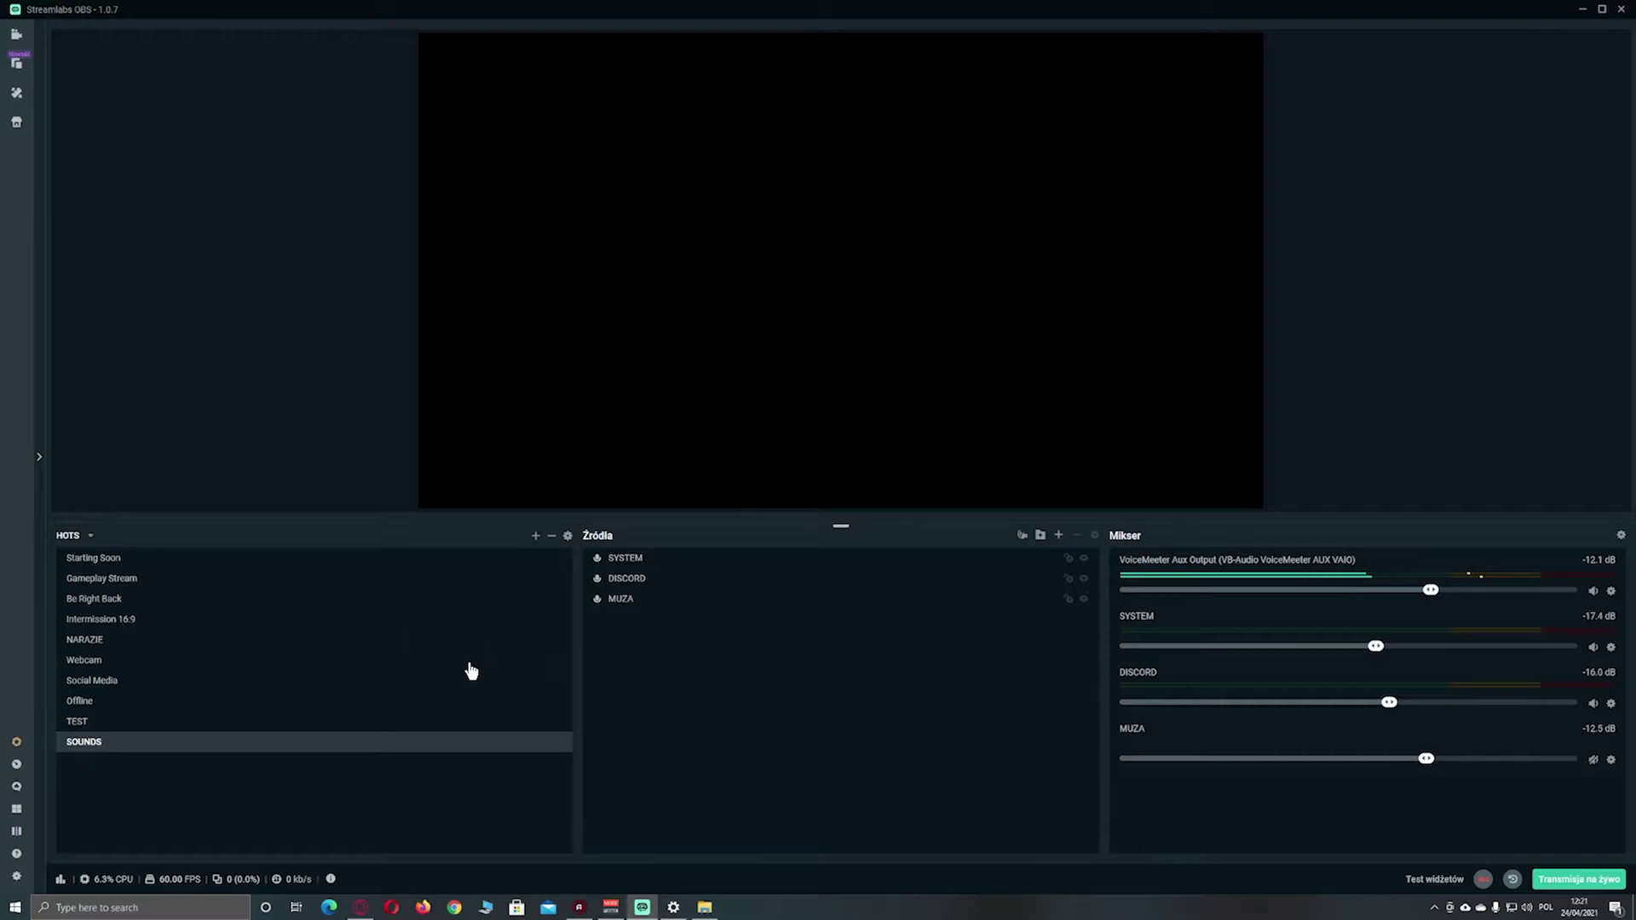
- Open the Dźwięk (audio) settings of Streamlabs OBS to examine the assigned audio and microphone devices
left_click(16, 876)
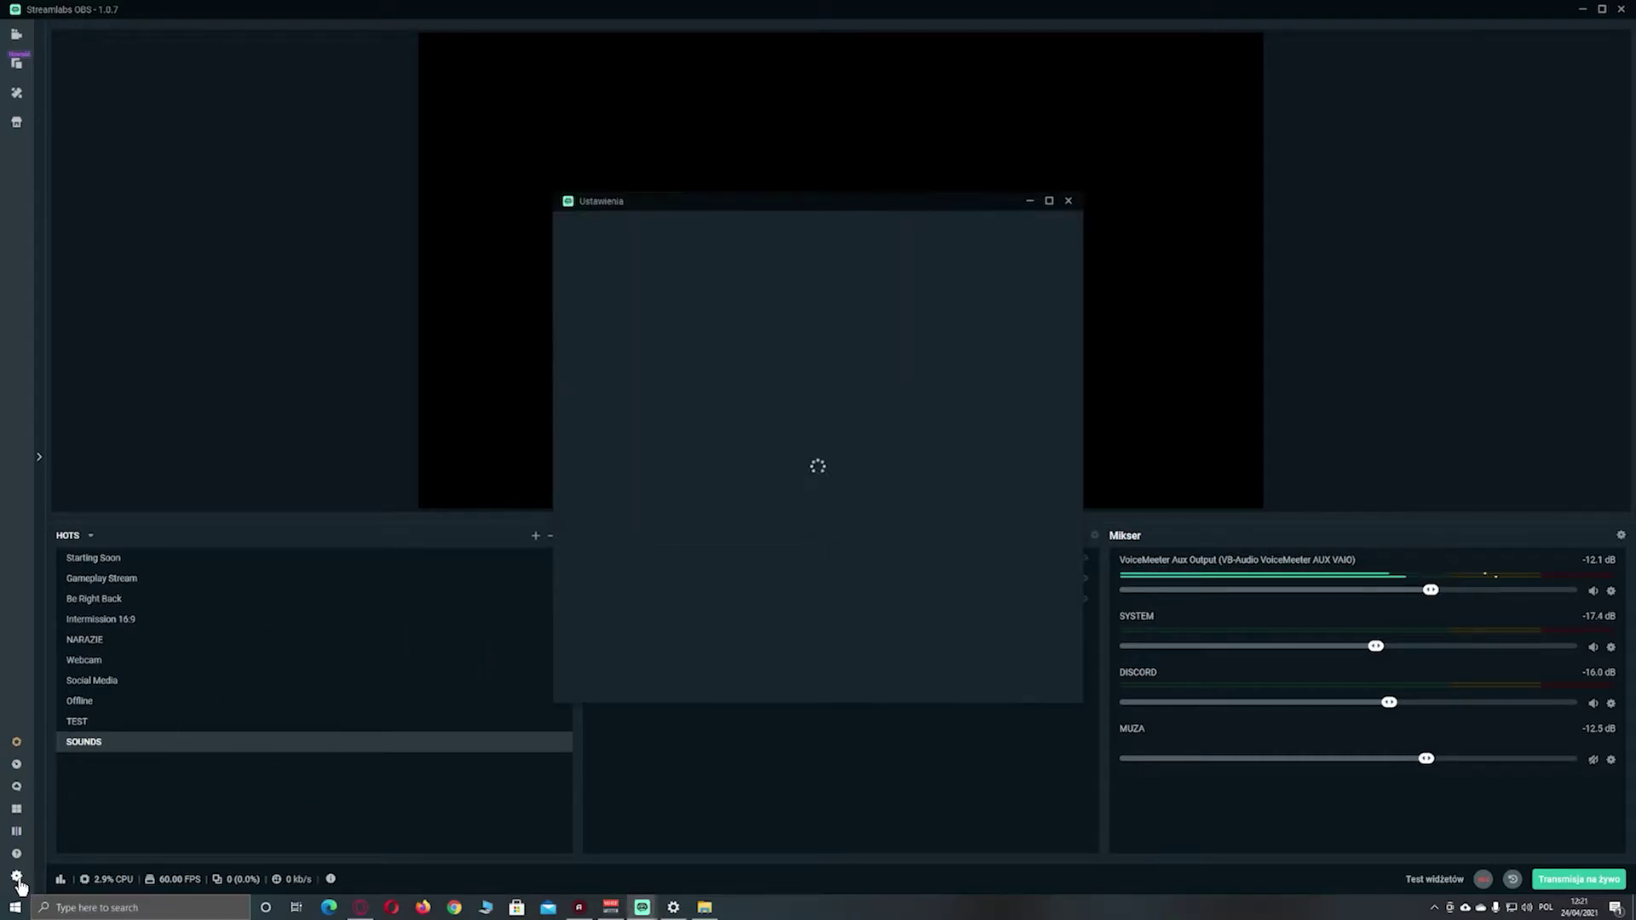
left_click(602, 318)
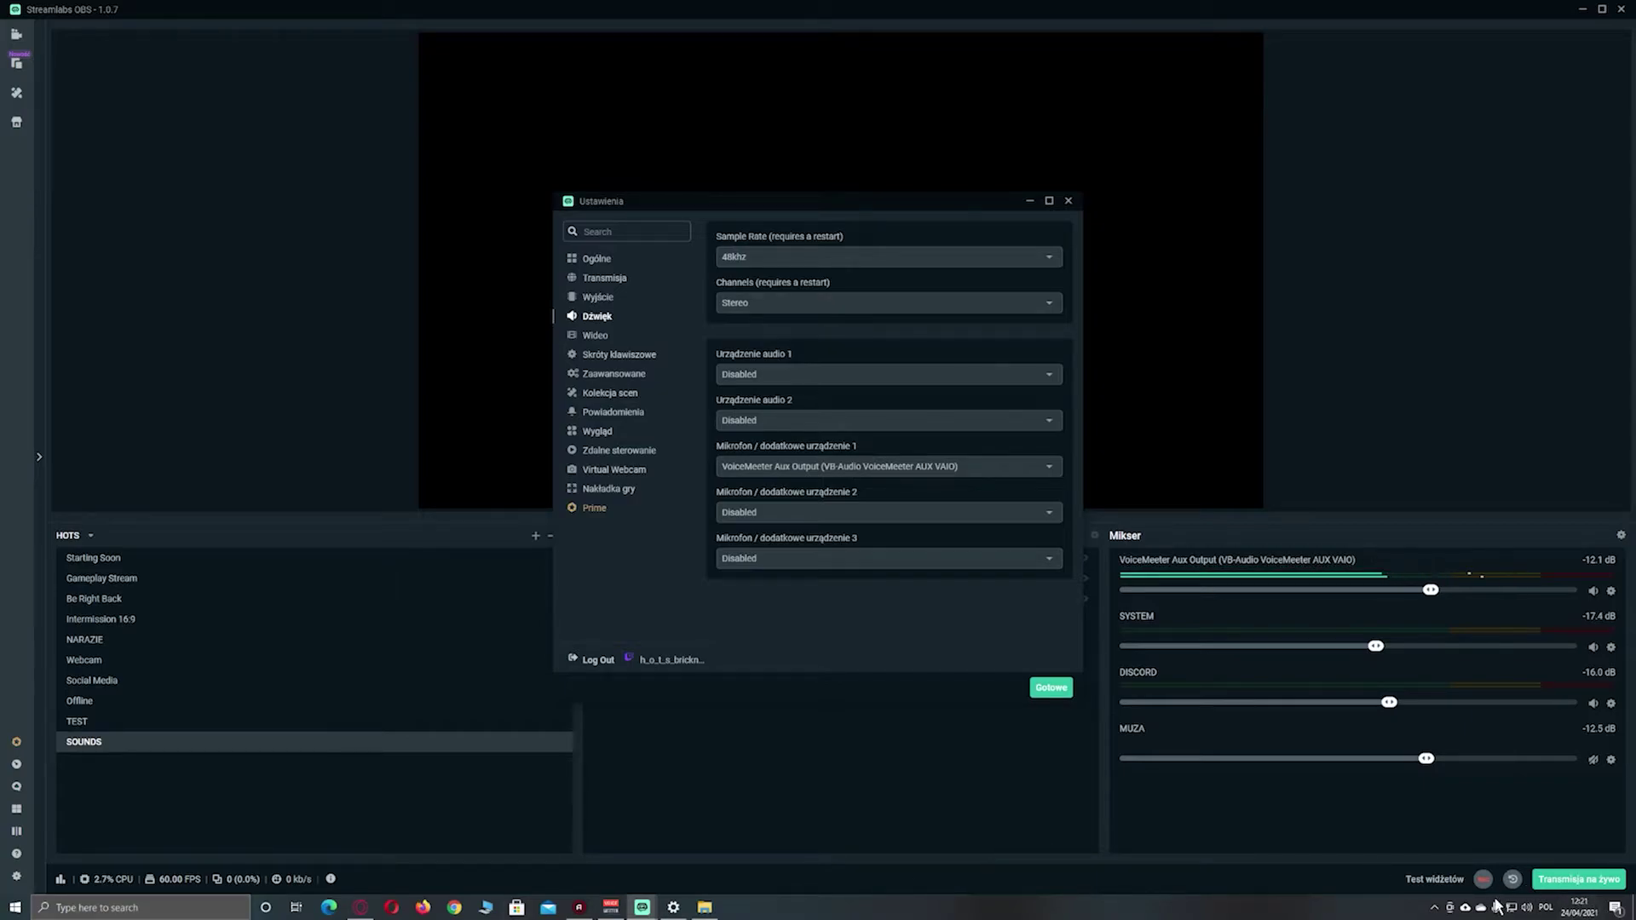
- Open the Windows Sound settings, maximise them to examine the chosen output and input devices, and move them out of the way
right_click(1530, 917)
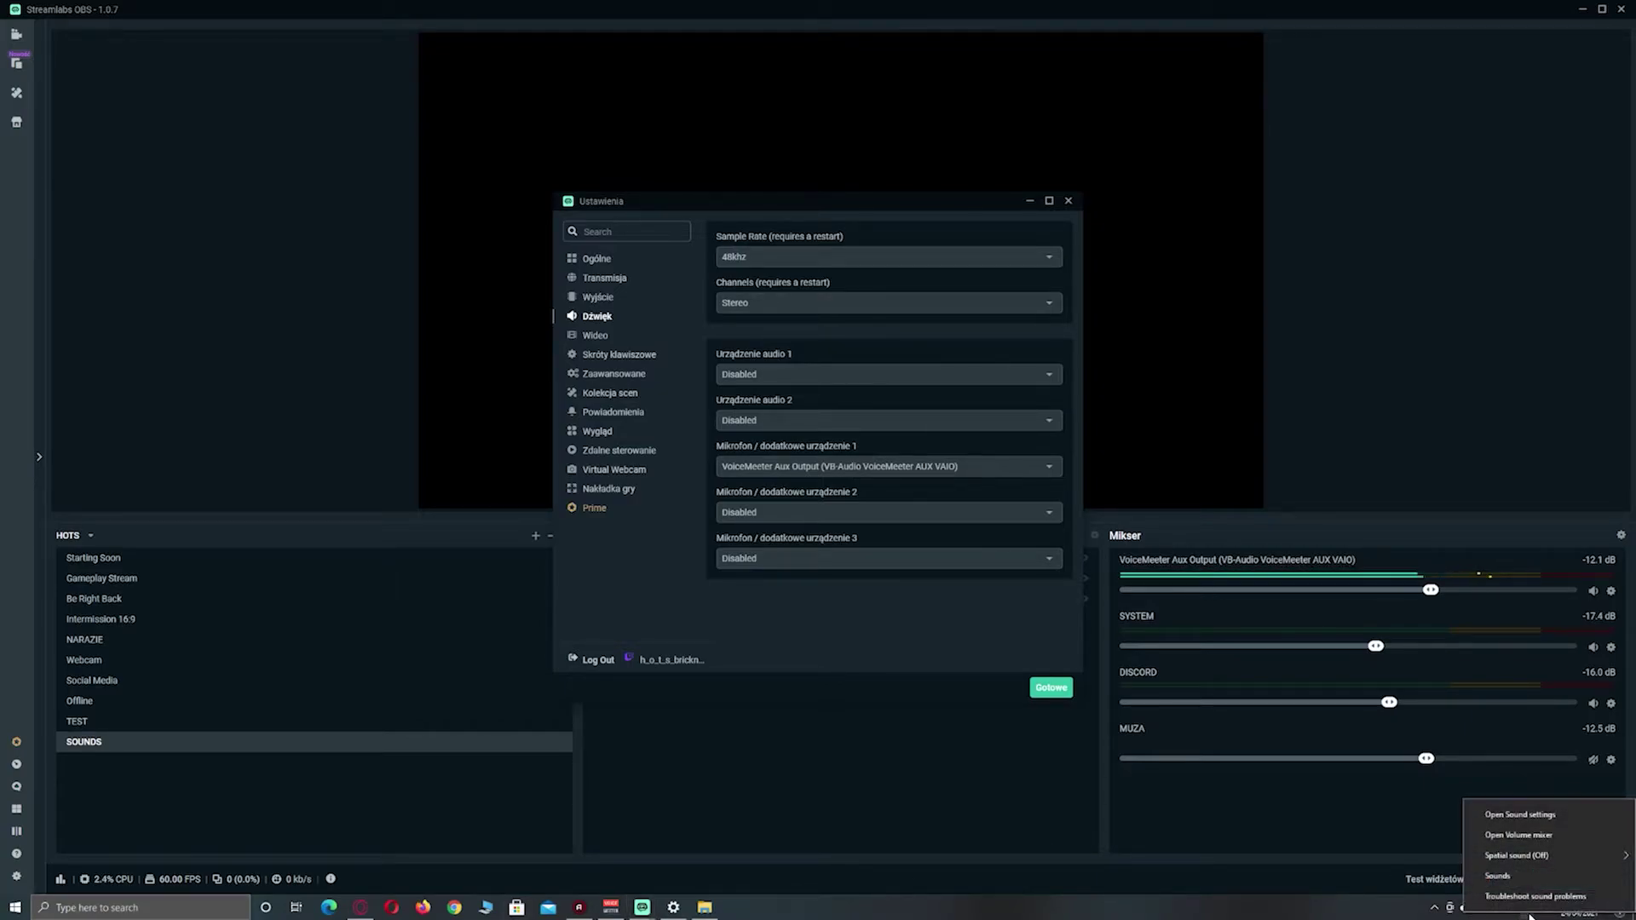
left_click(1558, 814)
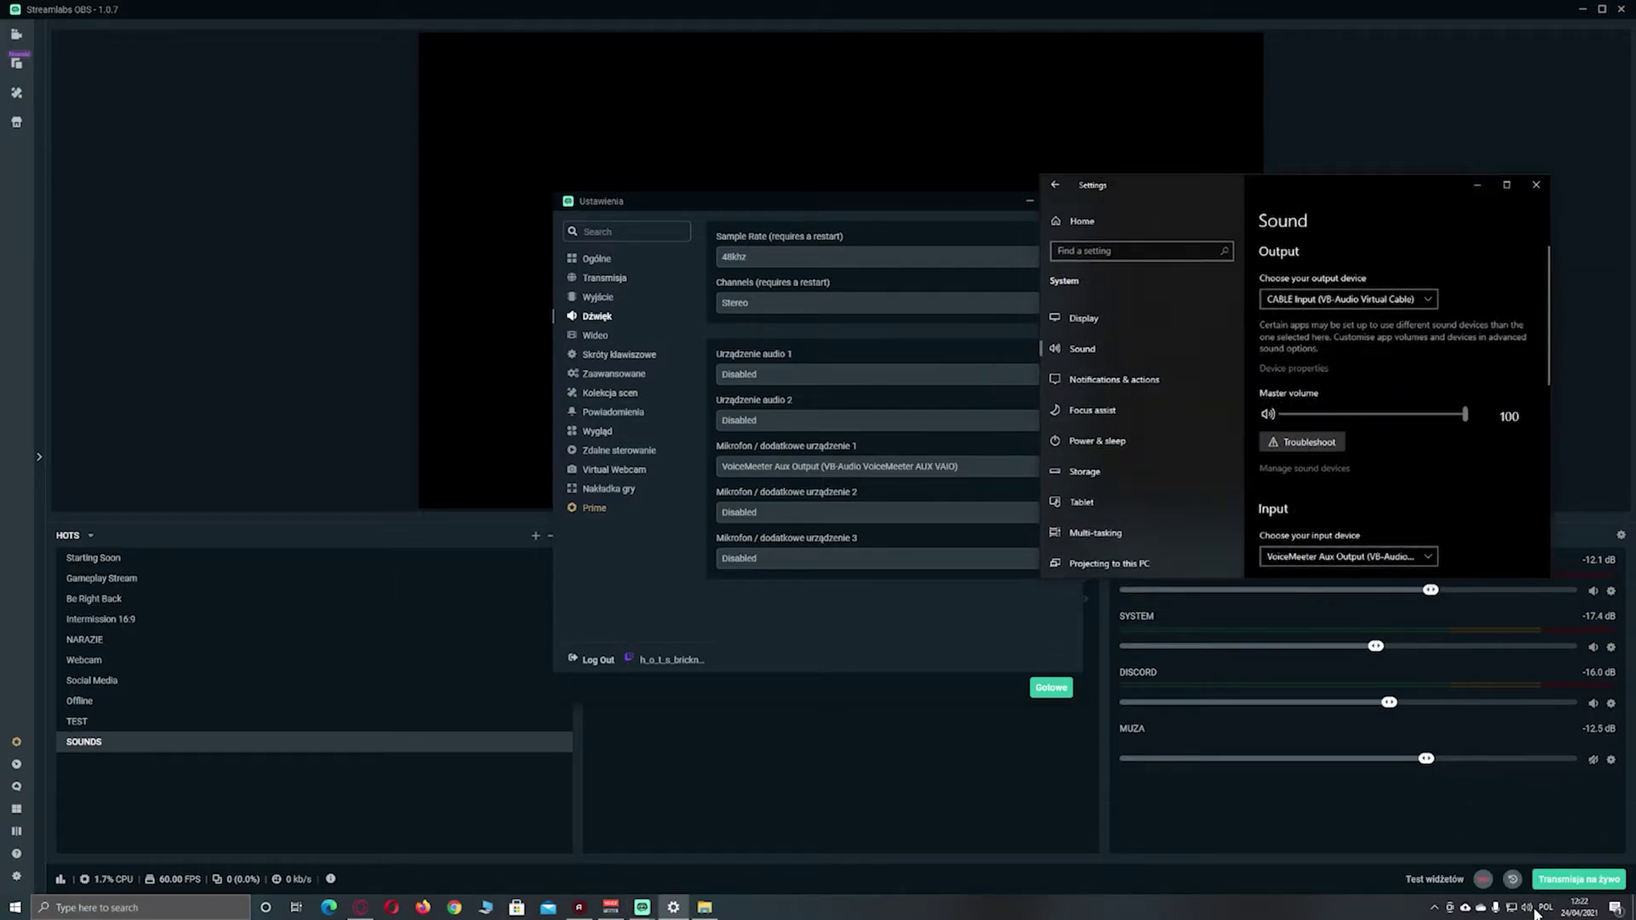
left_click_drag(1369, 205, 1311, 194)
double_click(1311, 195)
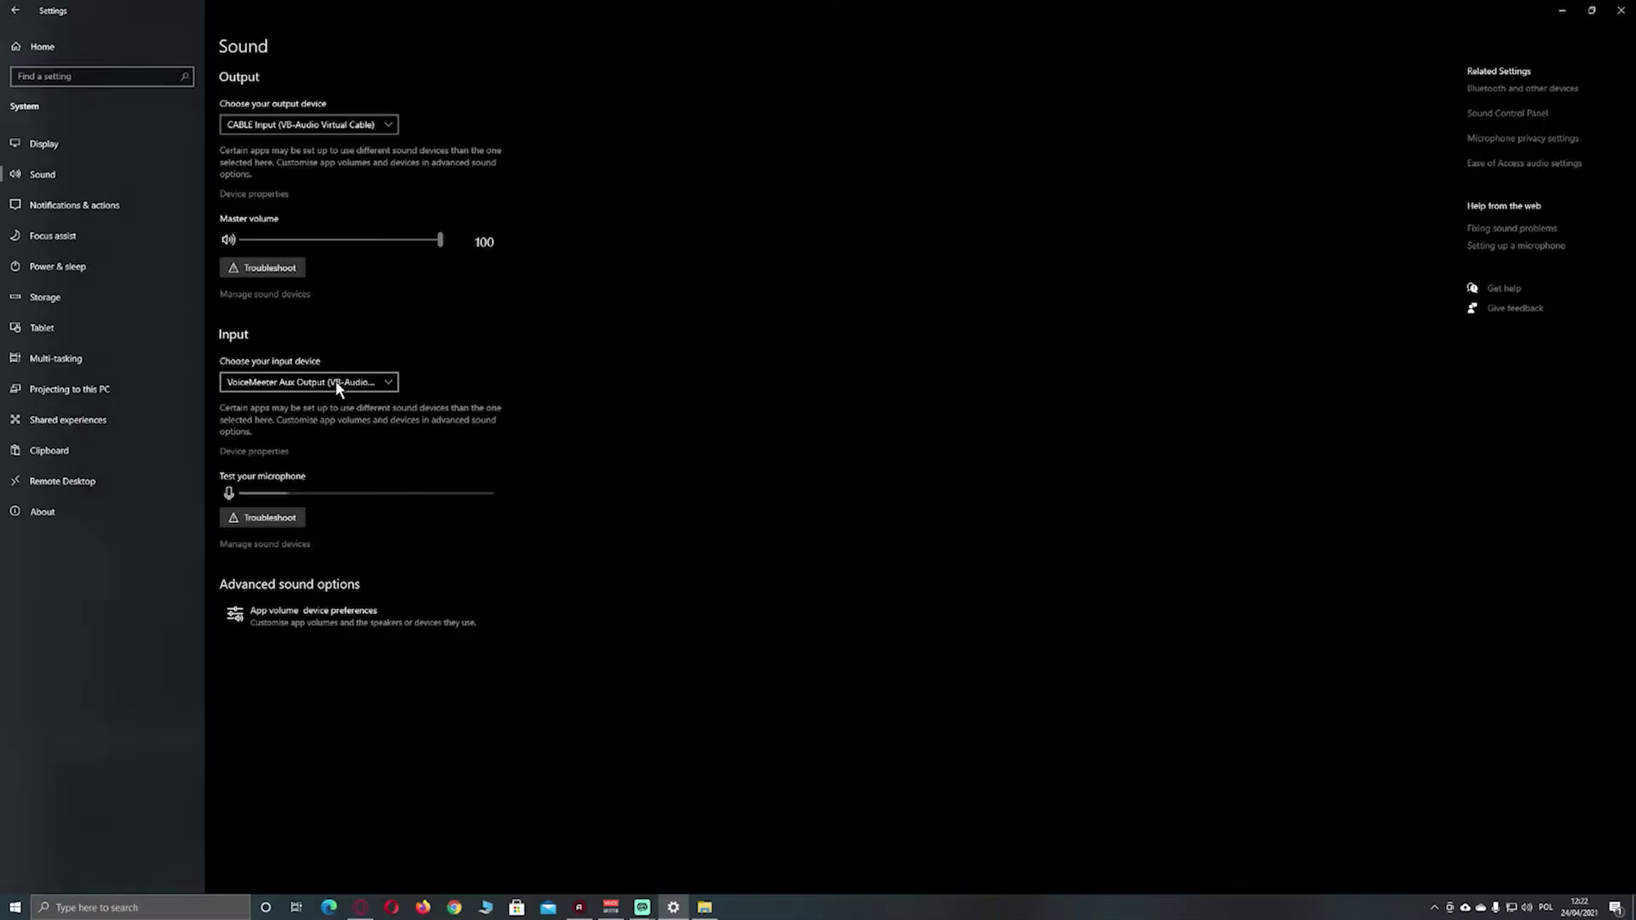
left_click_drag(720, 7, 1635, 264)
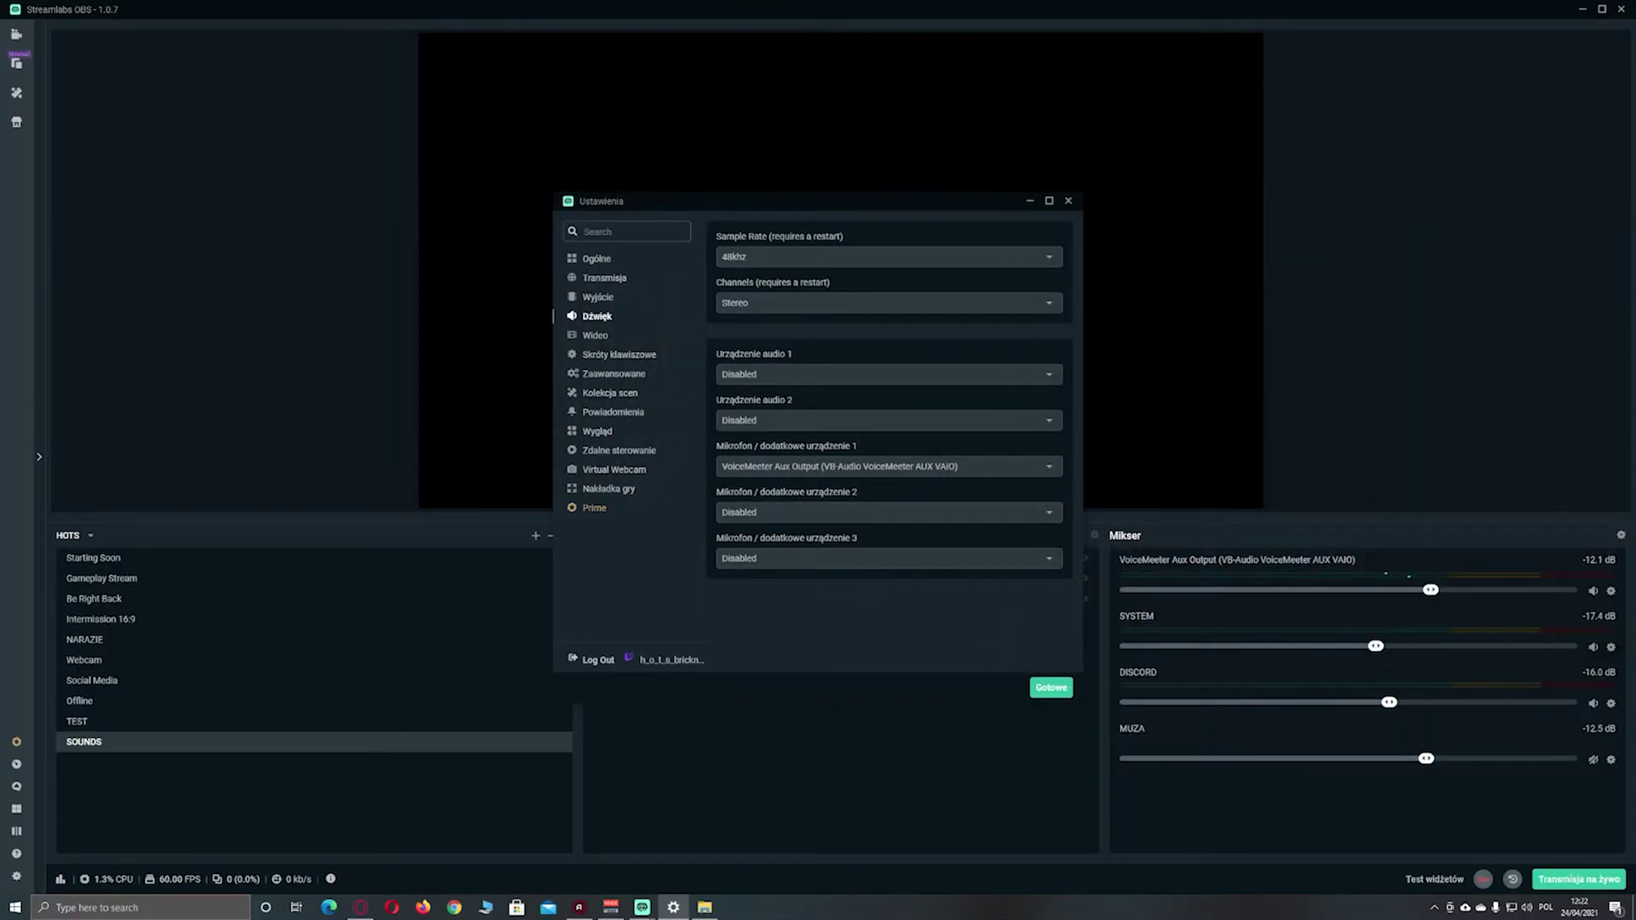
- Close the Streamlabs OBS settings and restore its main window to the smaller size
left_click(1068, 202)
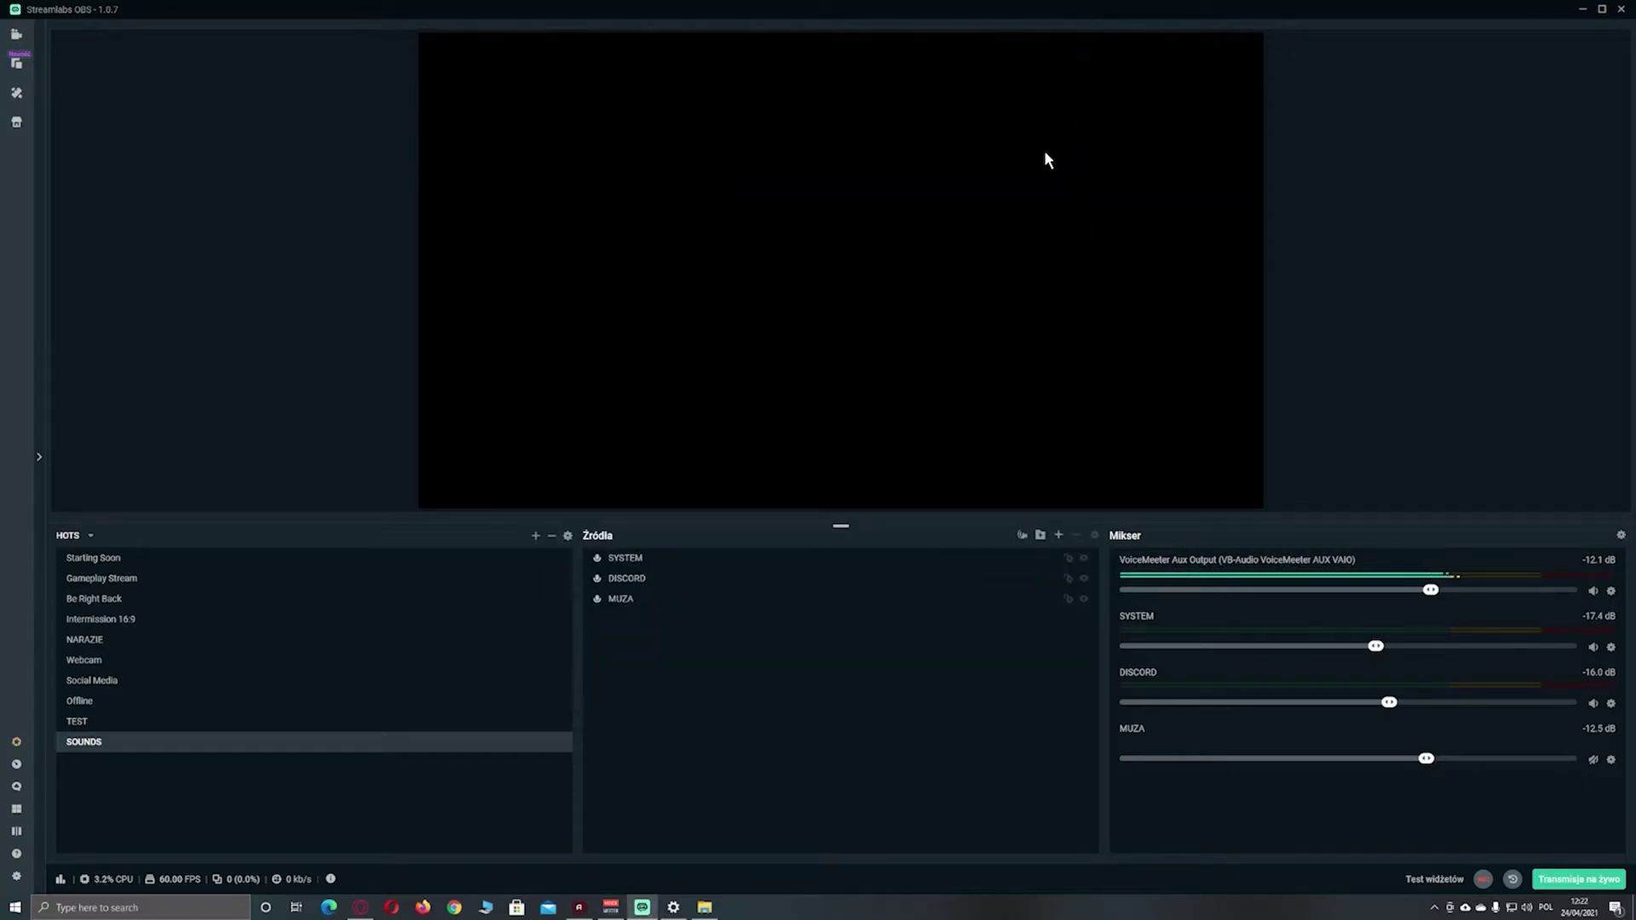
double_click(1500, 17)
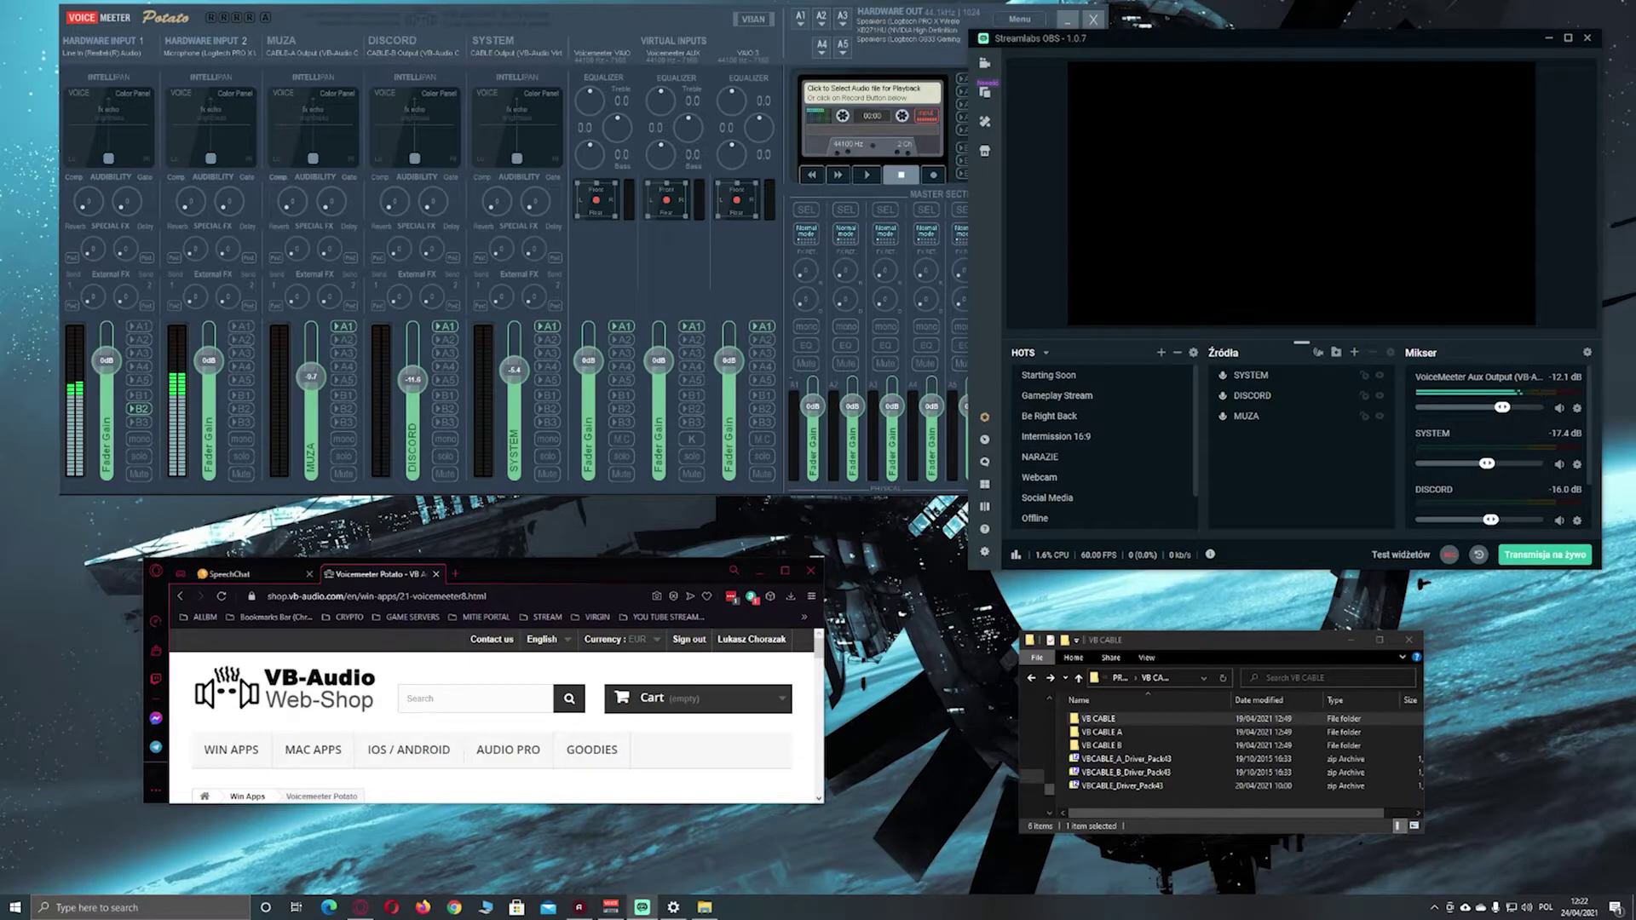
- Bring the Windows Sound settings up beside Voicemeeter to check the default devices, and dismiss them
left_click(673, 907)
left_click_drag(839, 211, 846, 207)
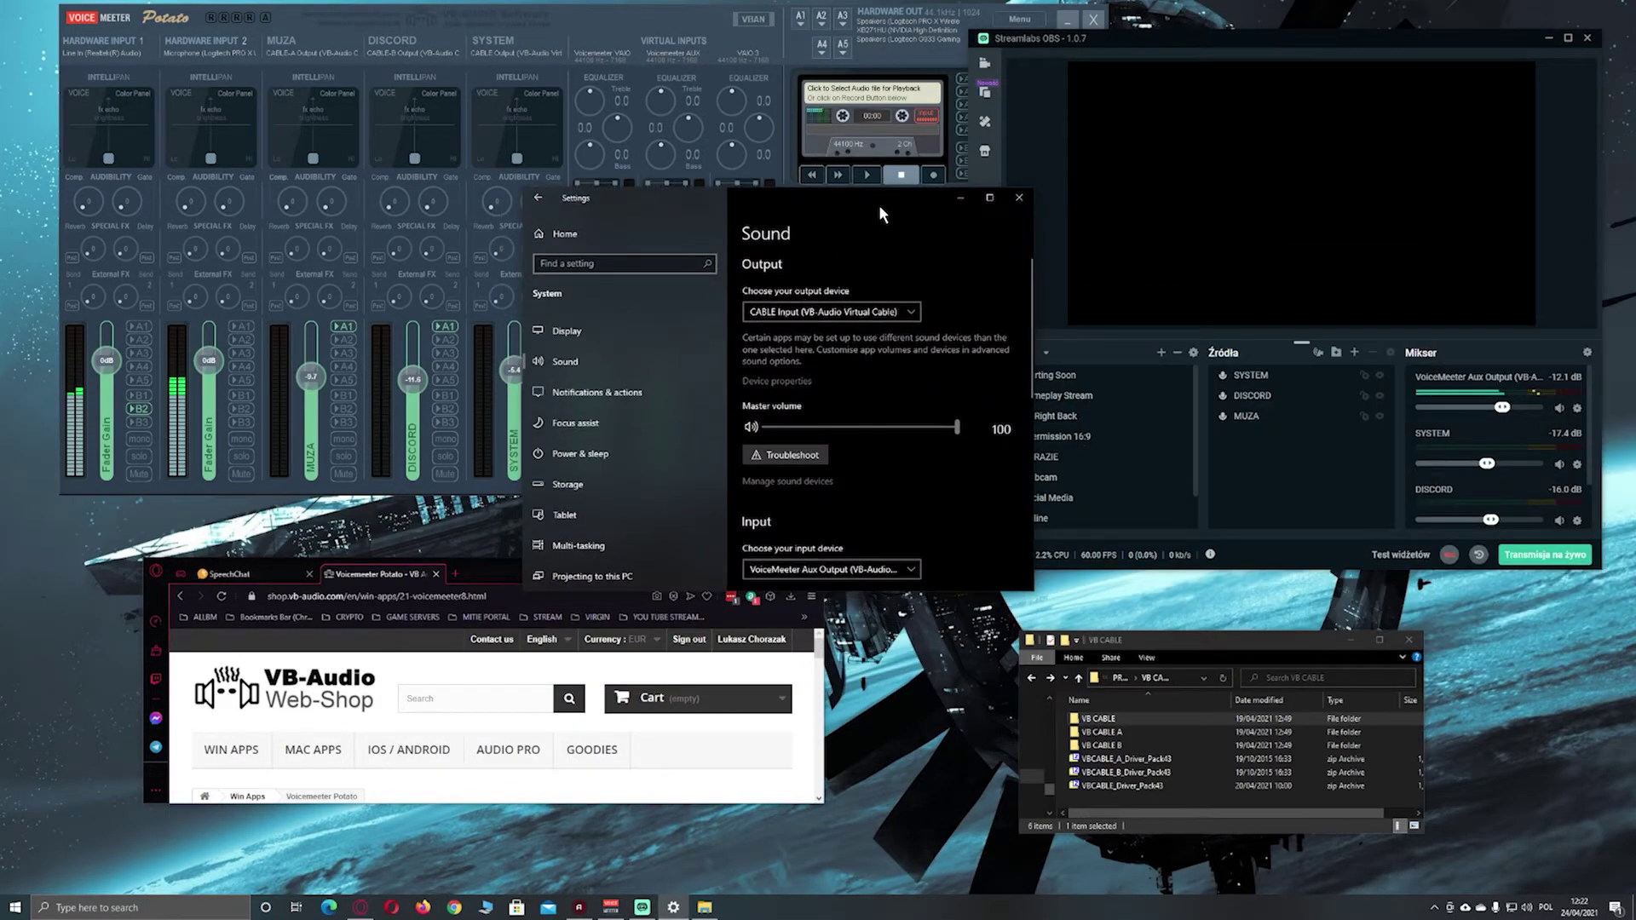
key("alt+F4")
- Set the fader gain of Voicemeeter's SYSTEM strip to about -2.3 dB
left_click_drag(511, 392, 496, 394)
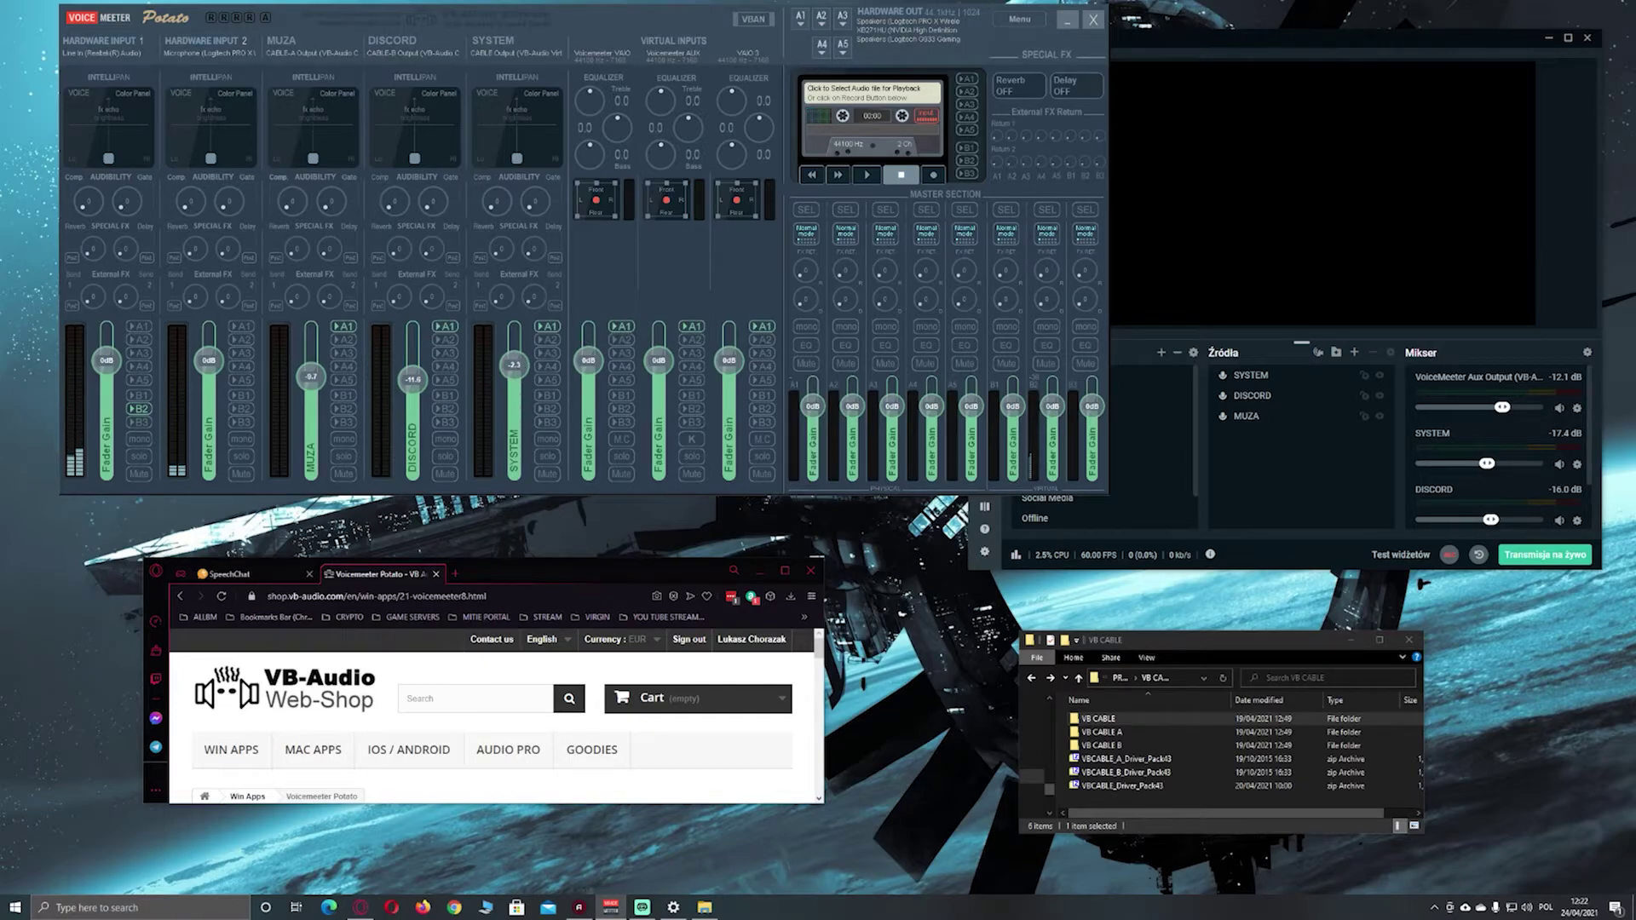
- Reopen the Windows Sound settings maximised and view the app volume and device preferences
left_click(673, 907)
double_click(849, 8)
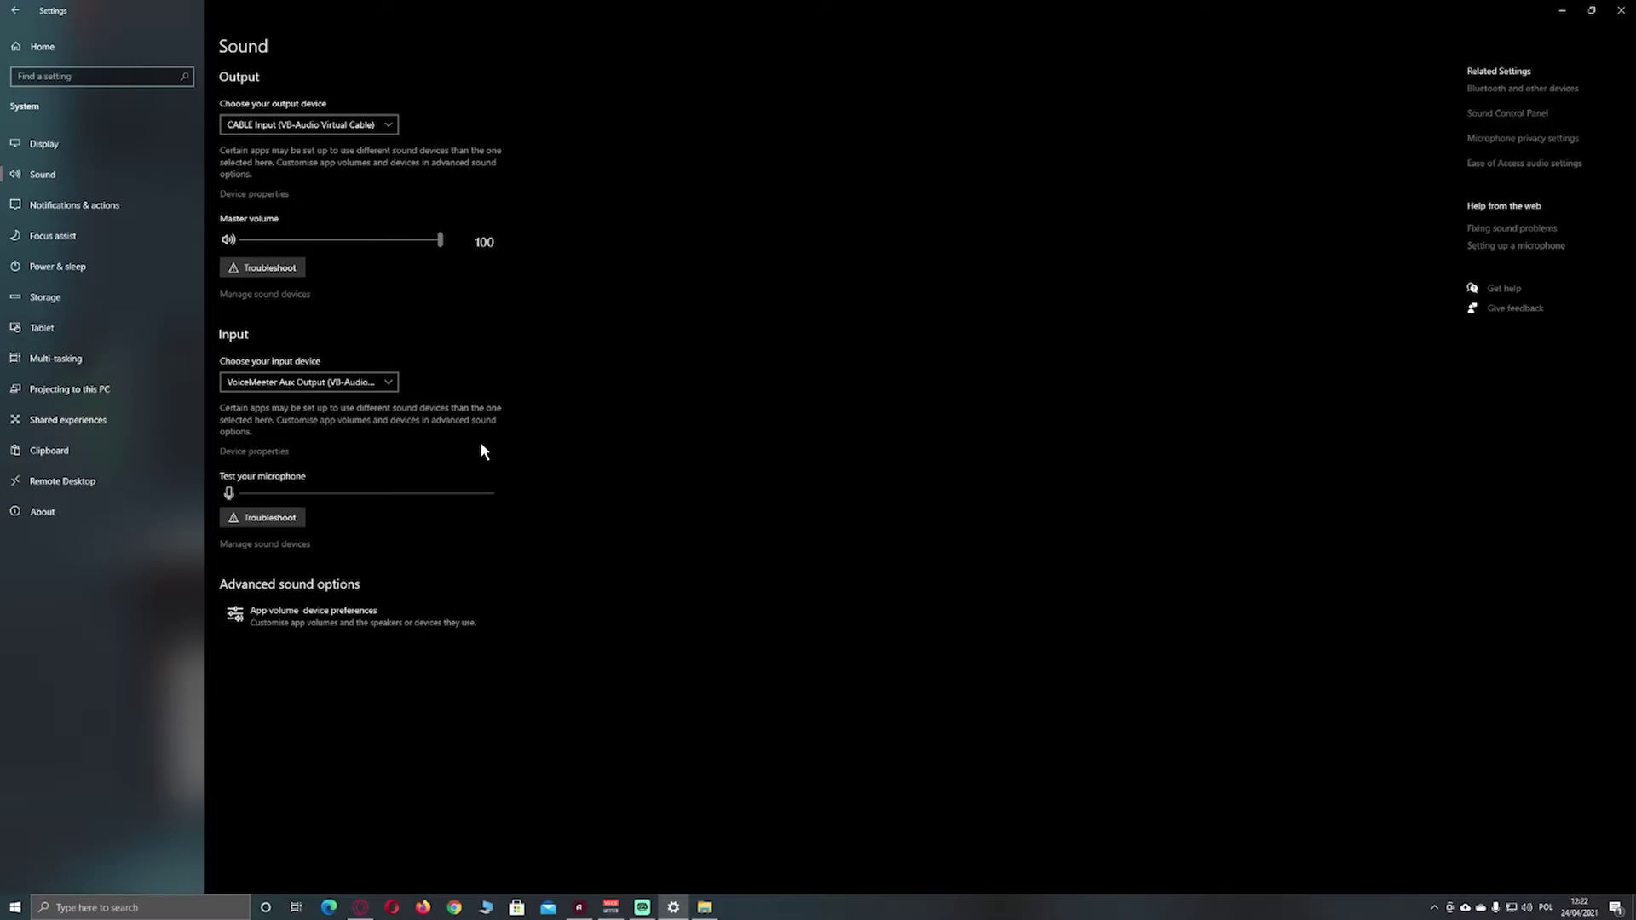
left_click(288, 625)
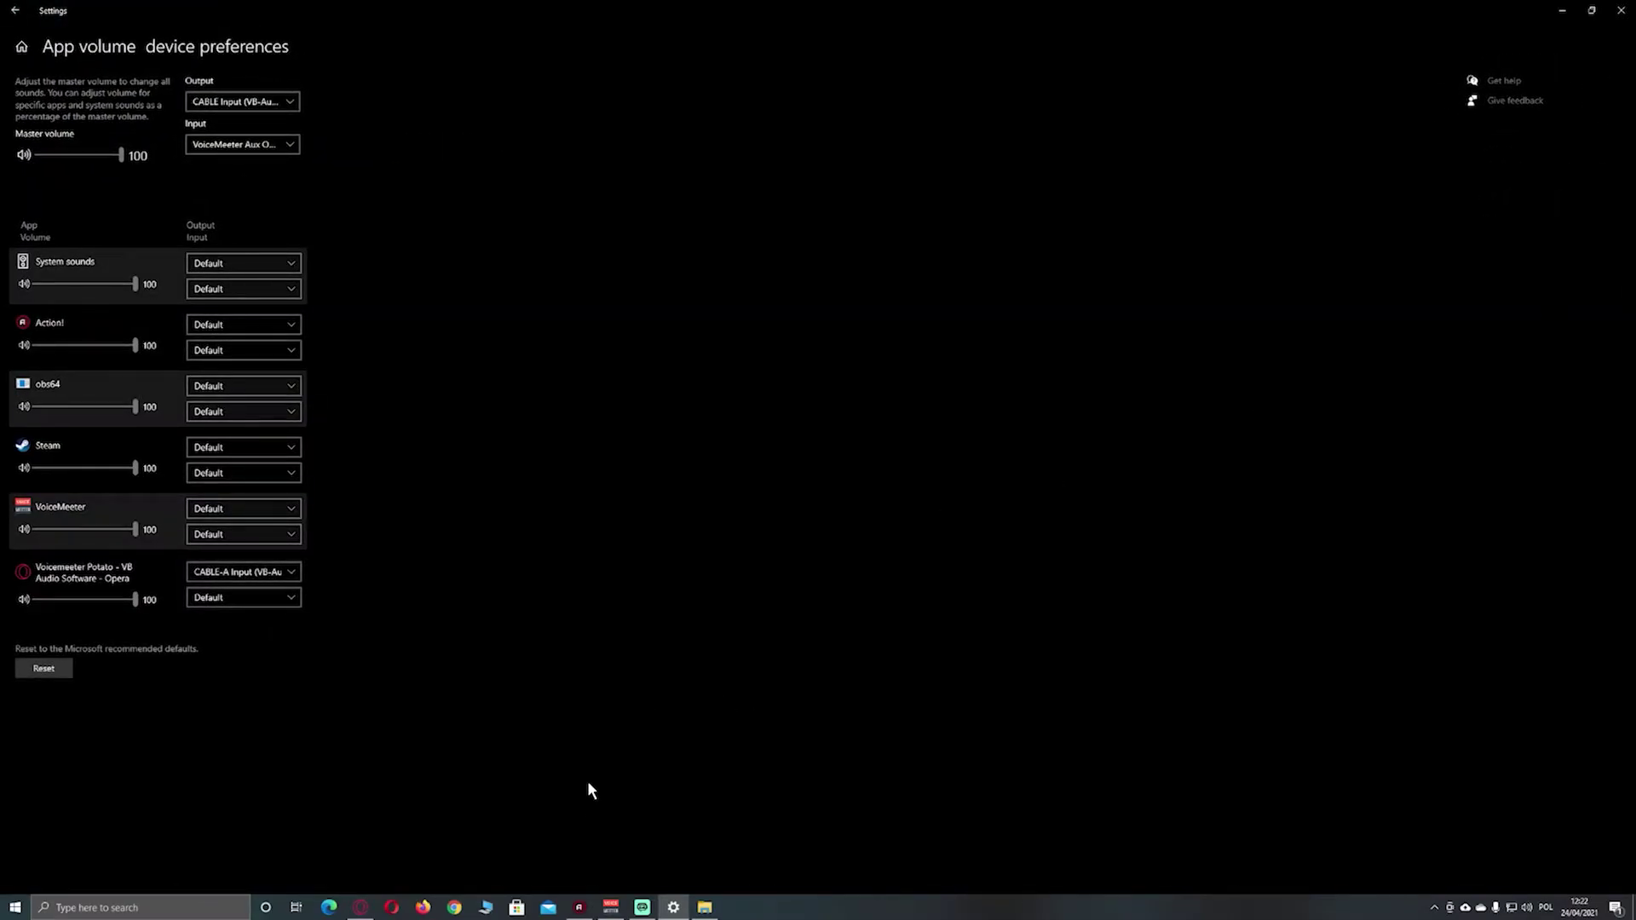
- Bring up SpeechChat in the Opera browser, make its window taller and send the chat message "siema"
mouse_move(361, 907)
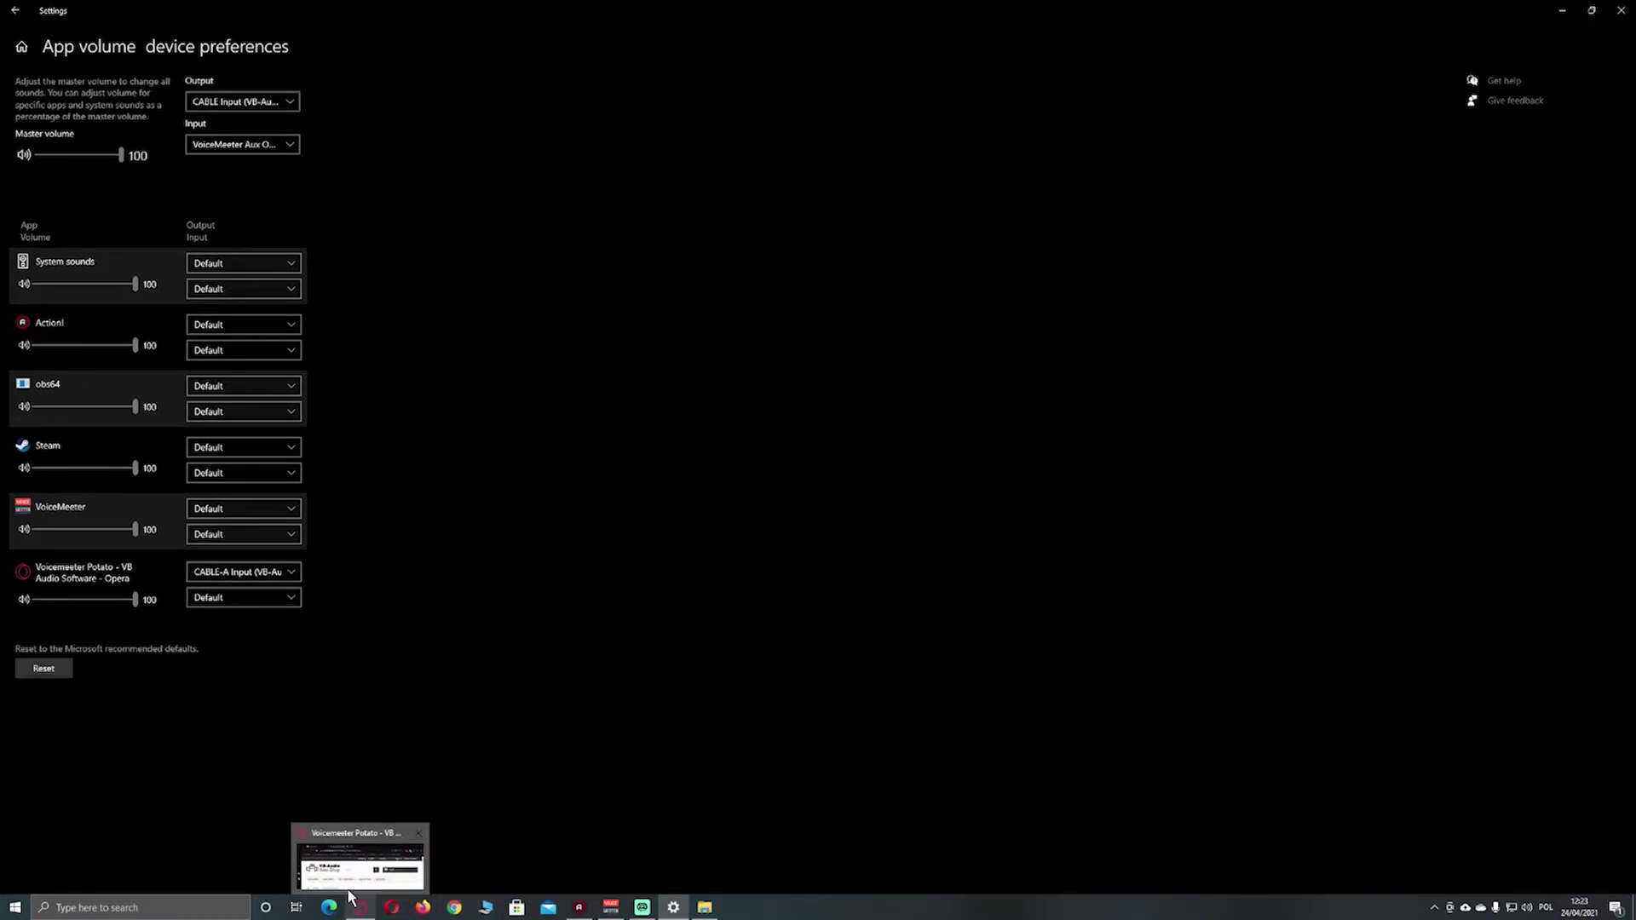
left_click(369, 909)
left_click_drag(569, 576, 954, 214)
left_click(670, 196)
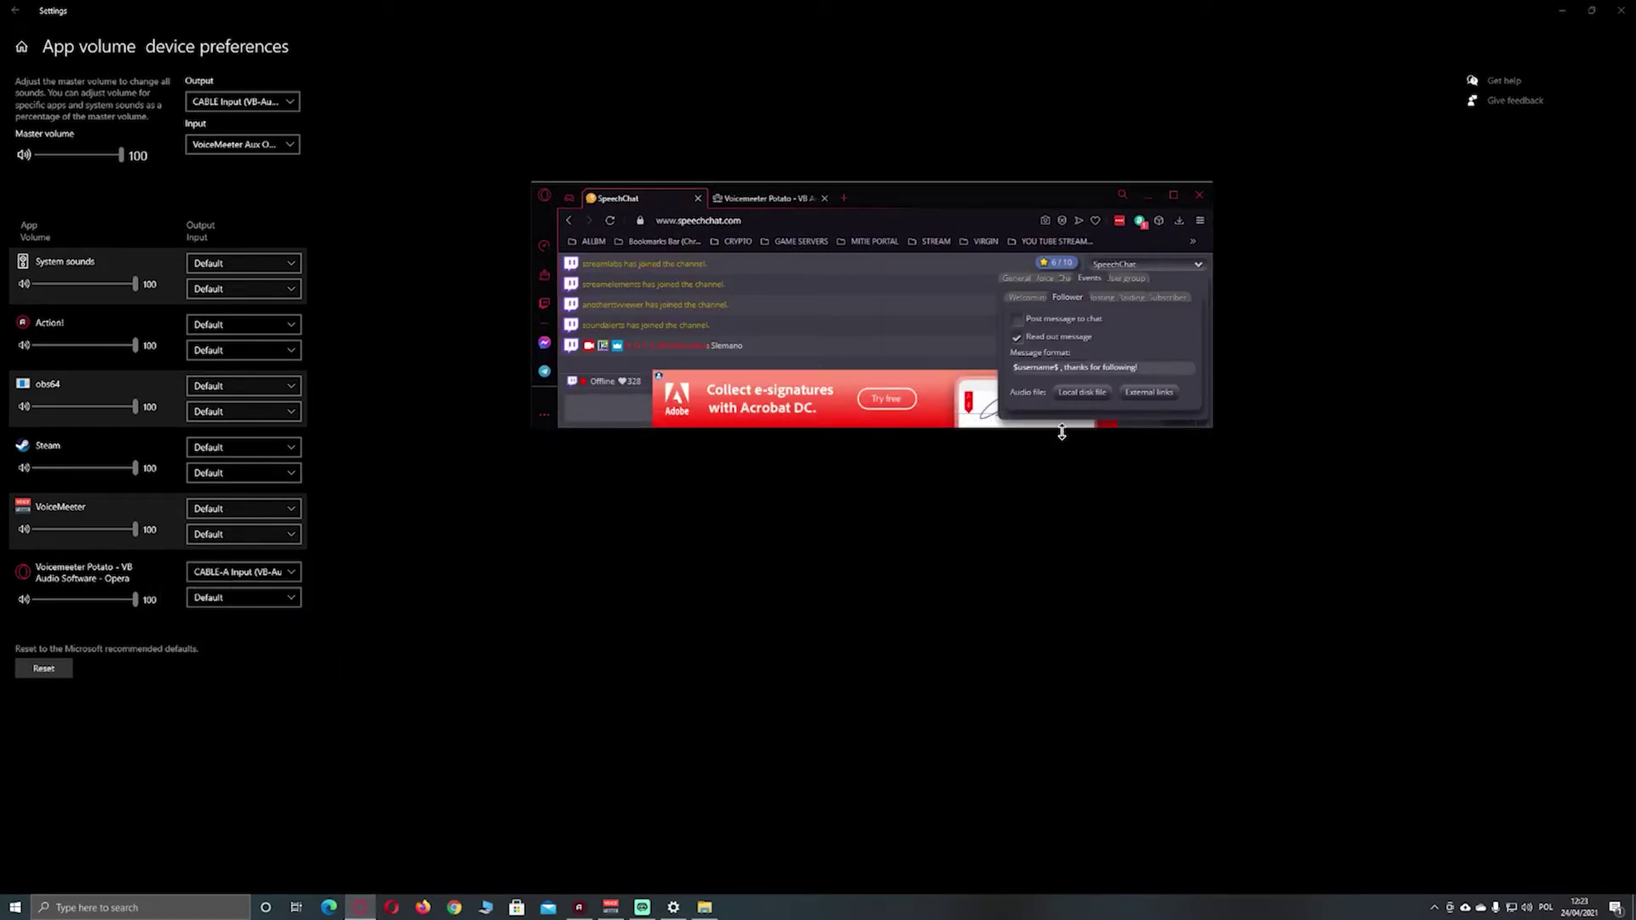
left_click(956, 264)
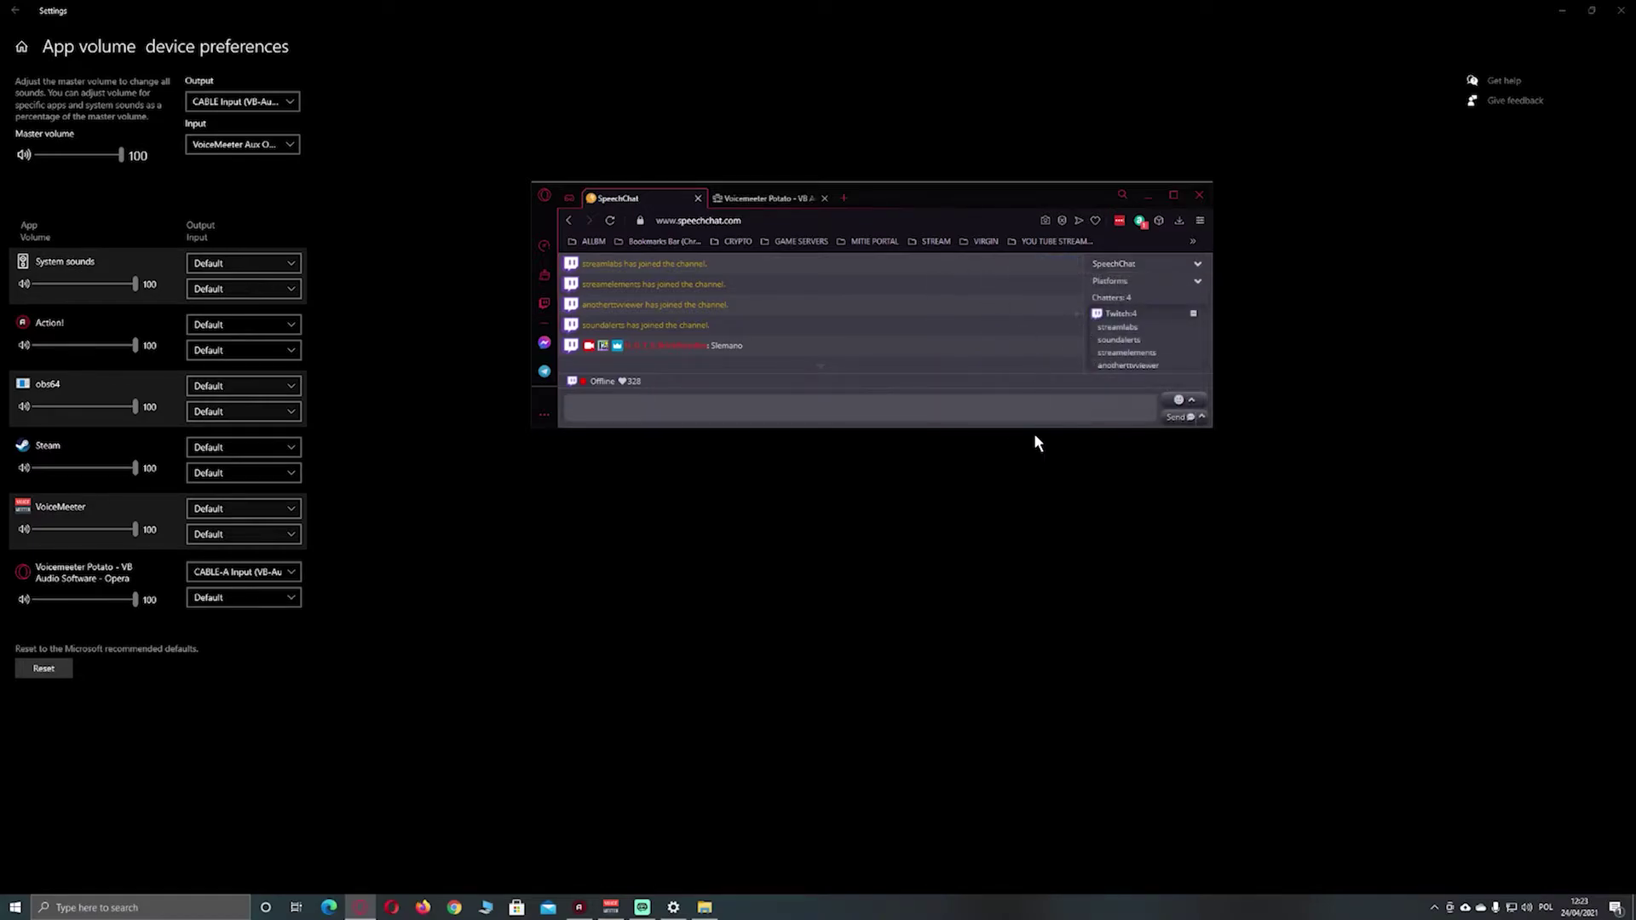
left_click_drag(1033, 440, 1029, 631)
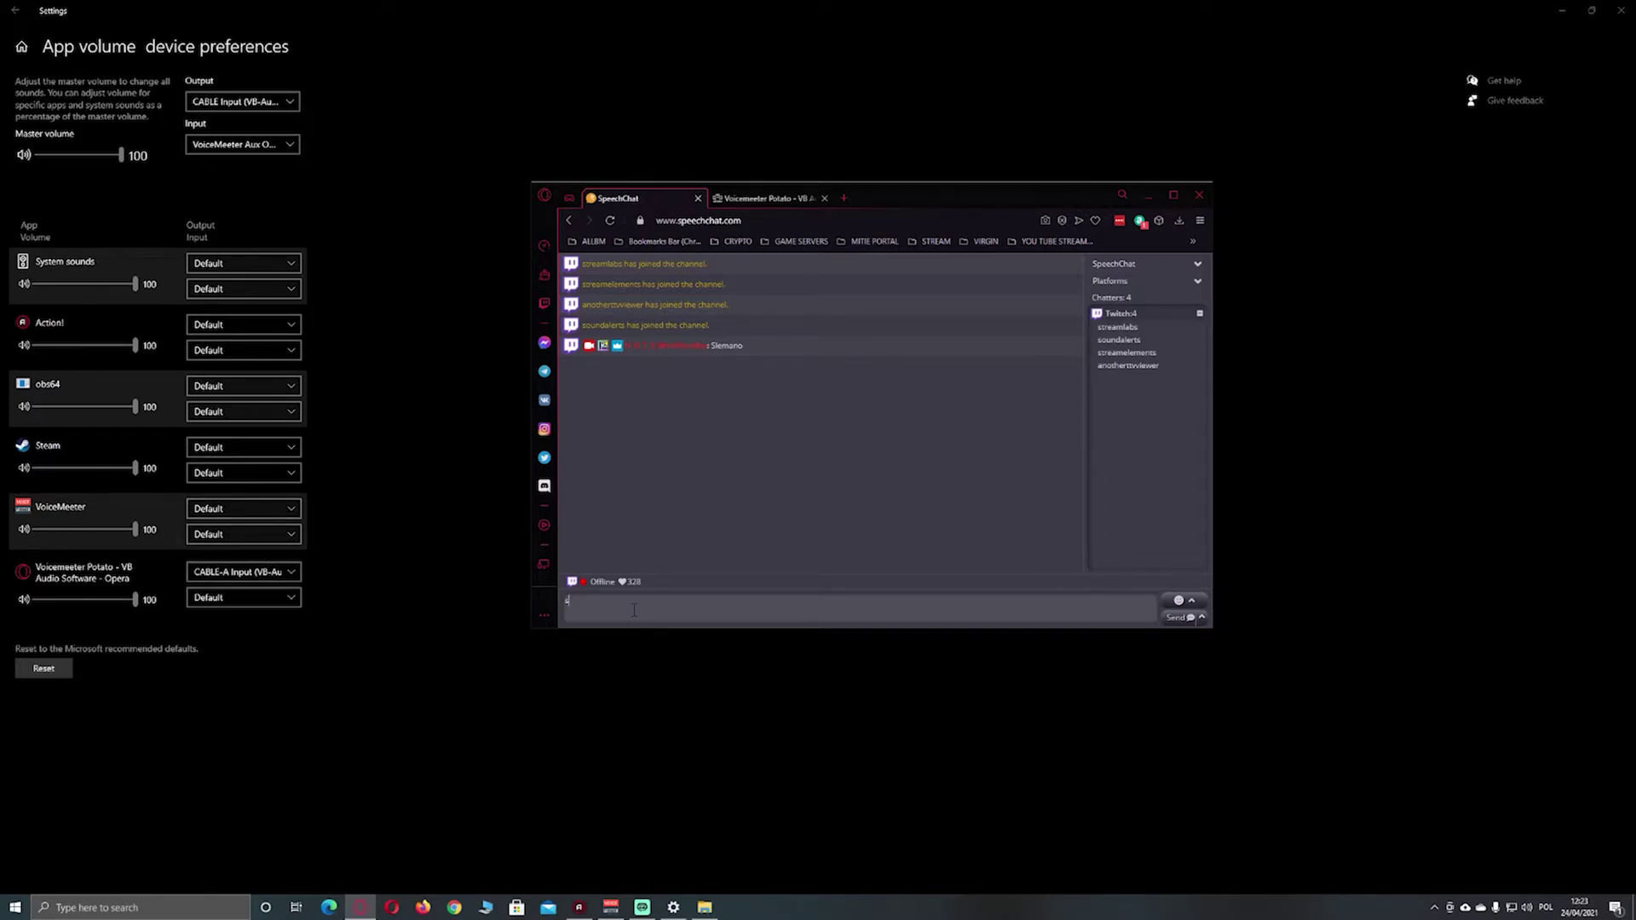
type("iema")
key("Return")
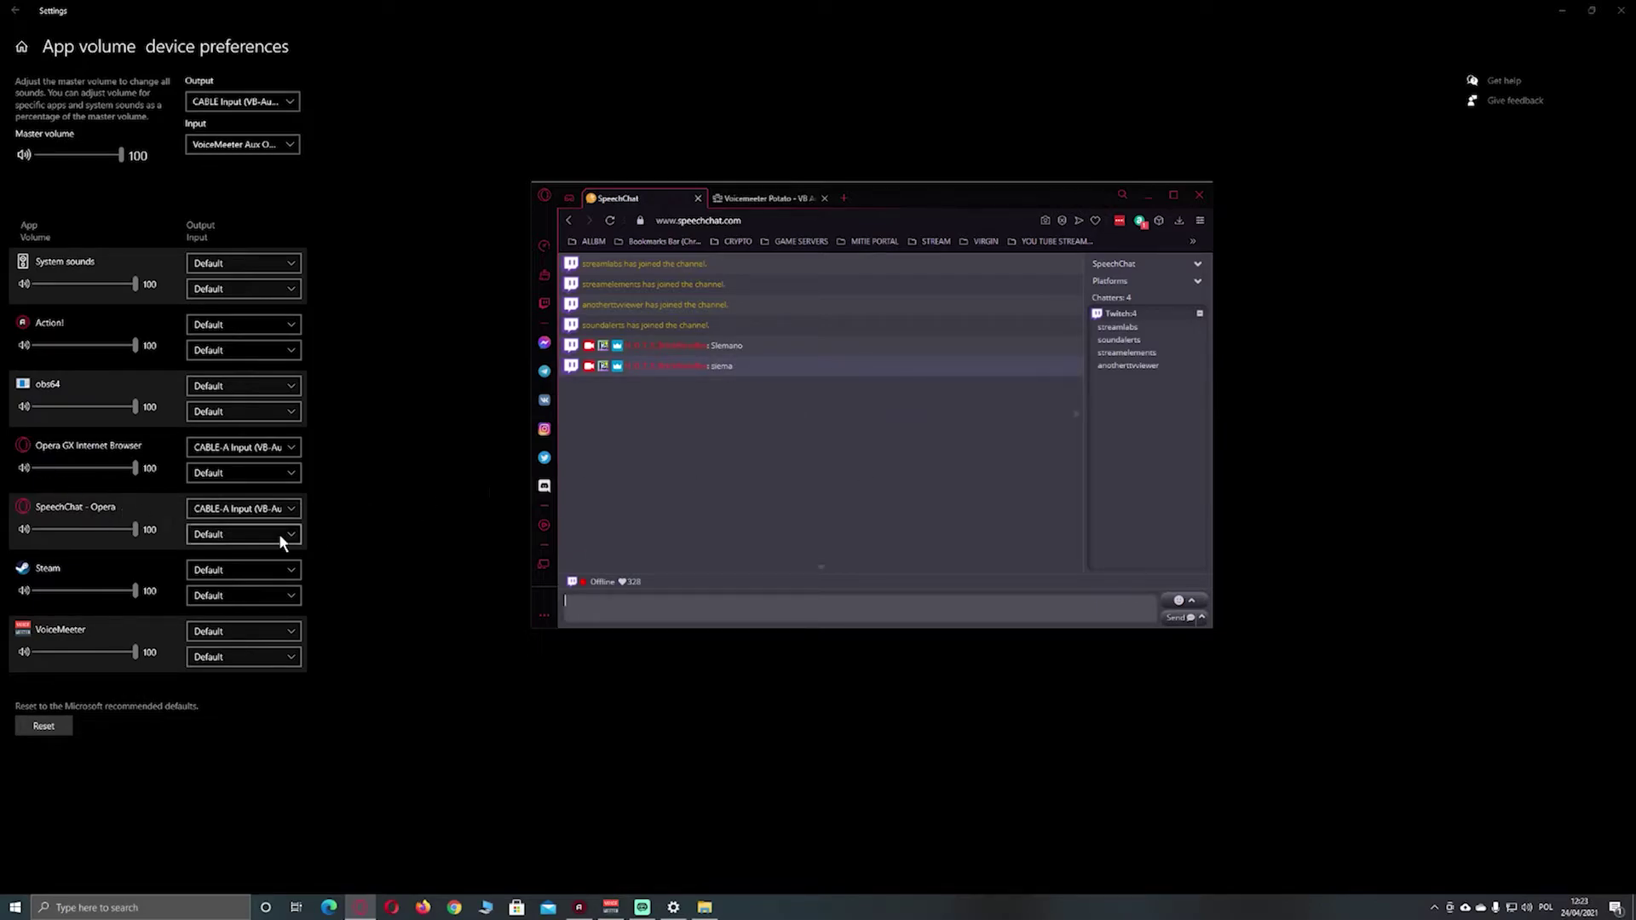
- Check the output device assigned to Opera GX Internet Browser in the Windows app volume preferences, and minimise Settings
left_click(253, 446)
left_click(253, 446)
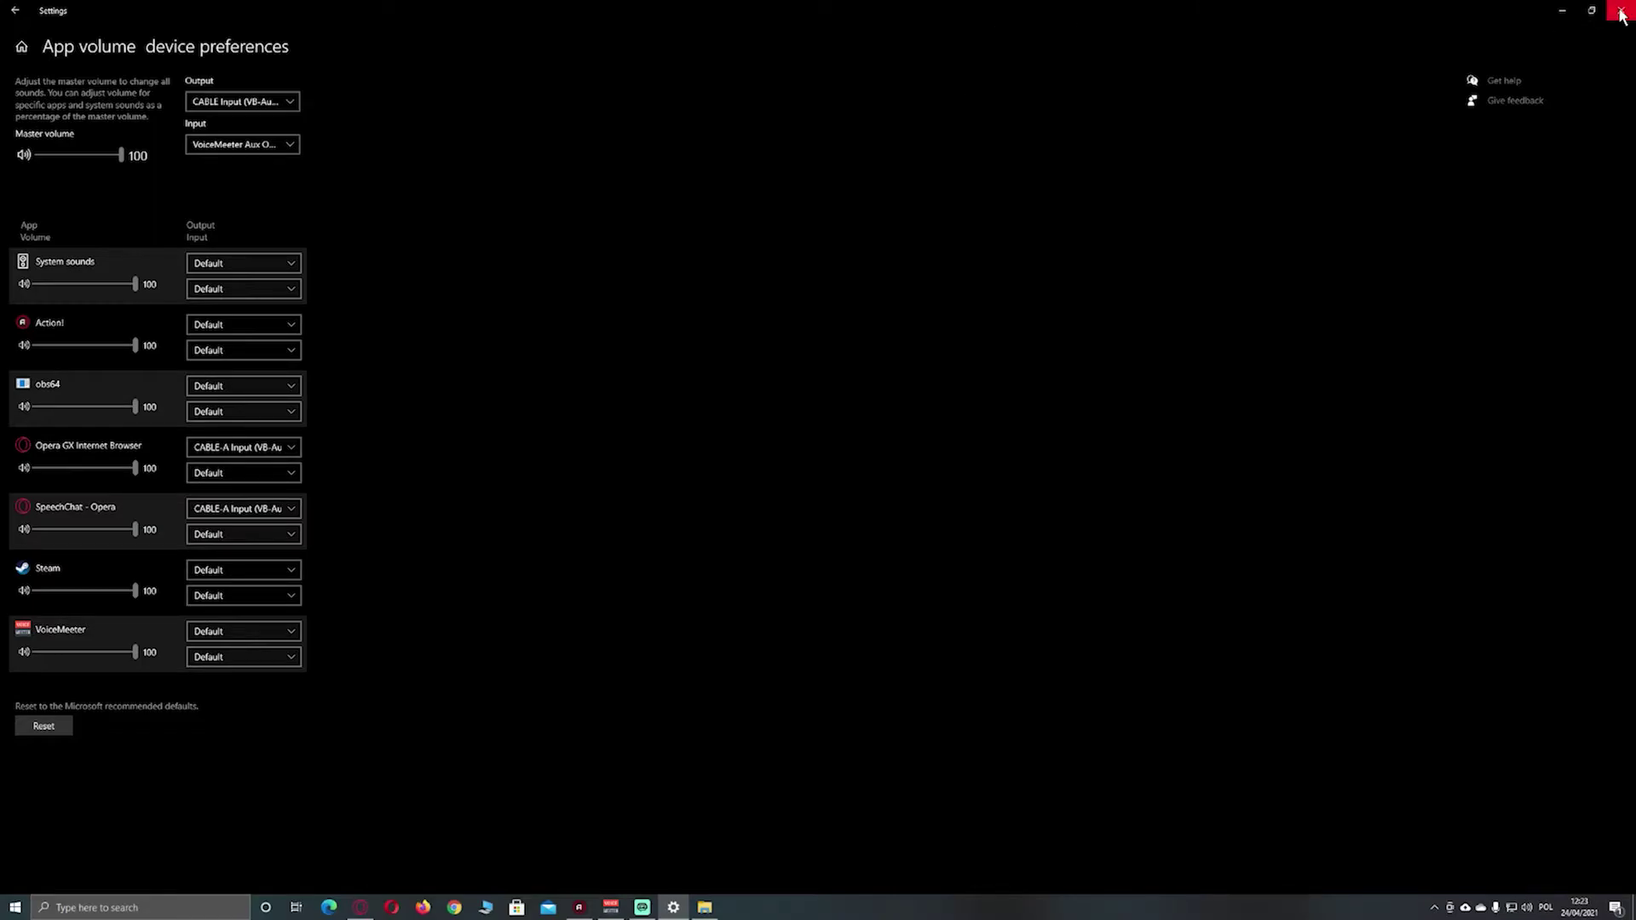
left_click(1576, 10)
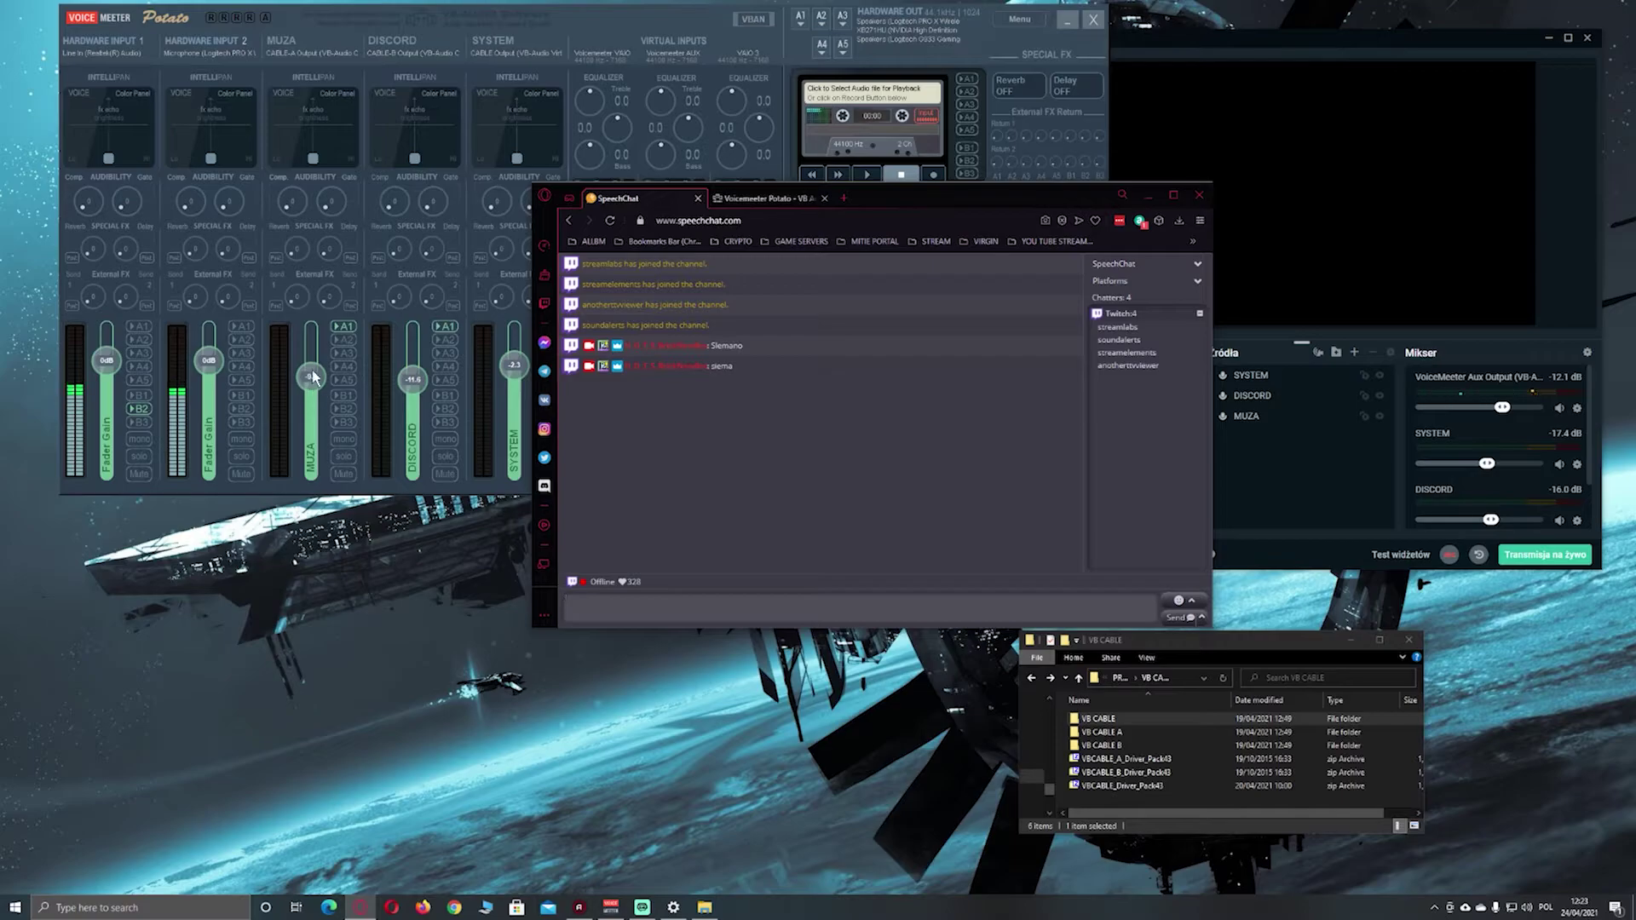
- Set the fader gain of Voicemeeter's MUZA strip to about -10.1 dB and shift the mixer window slightly
left_click_drag(311, 380, 312, 374)
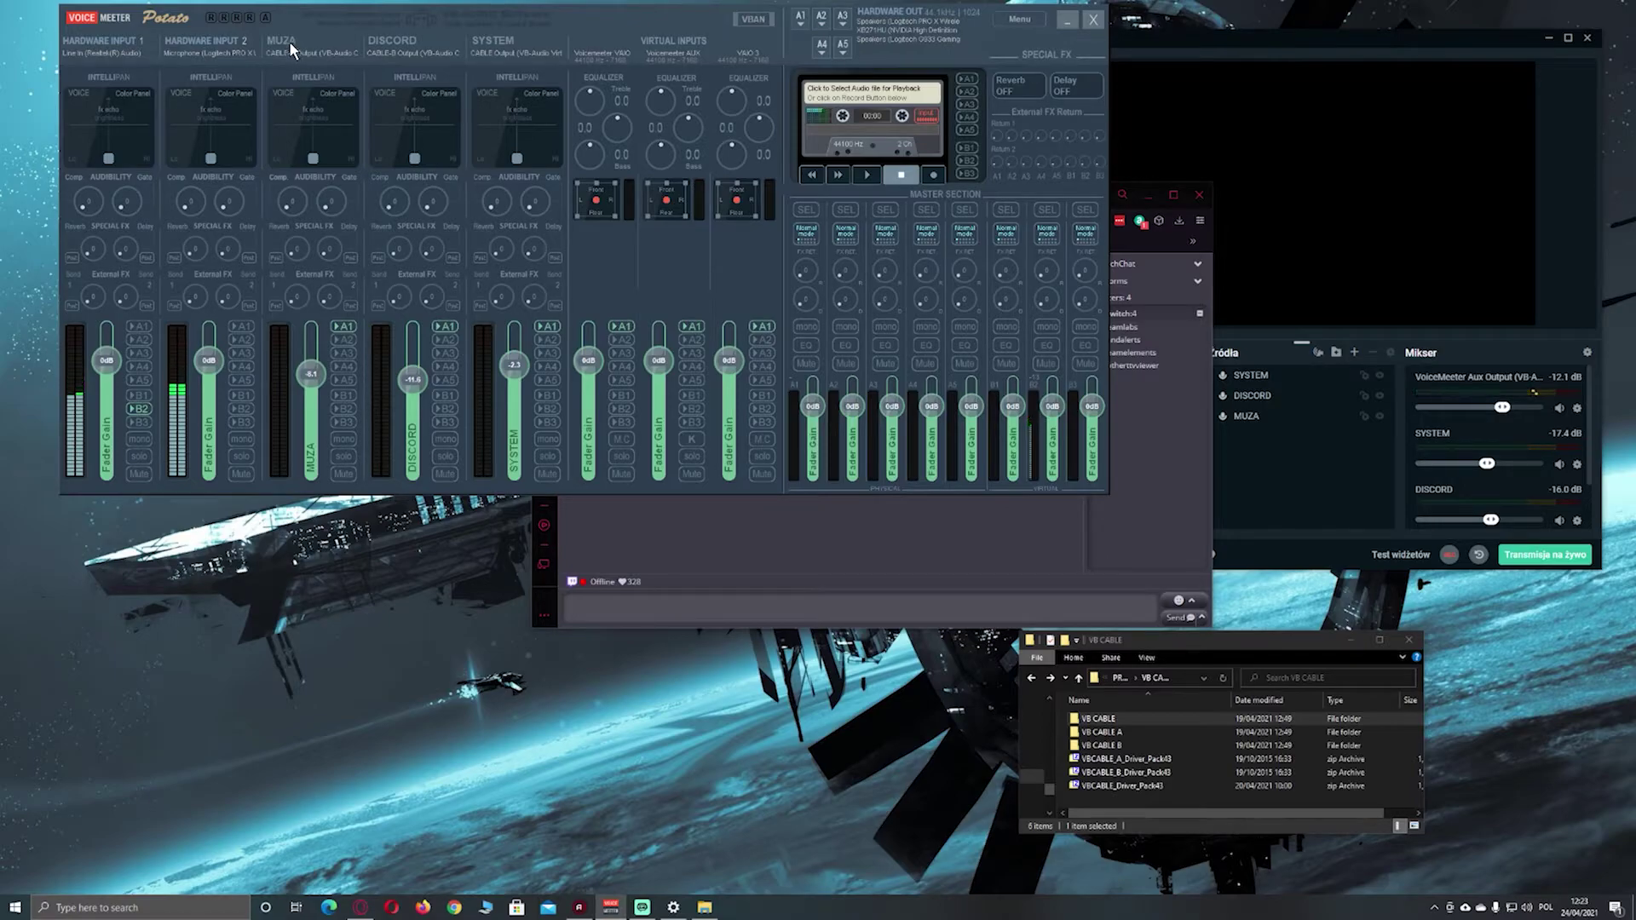
left_click_drag(310, 367, 310, 384)
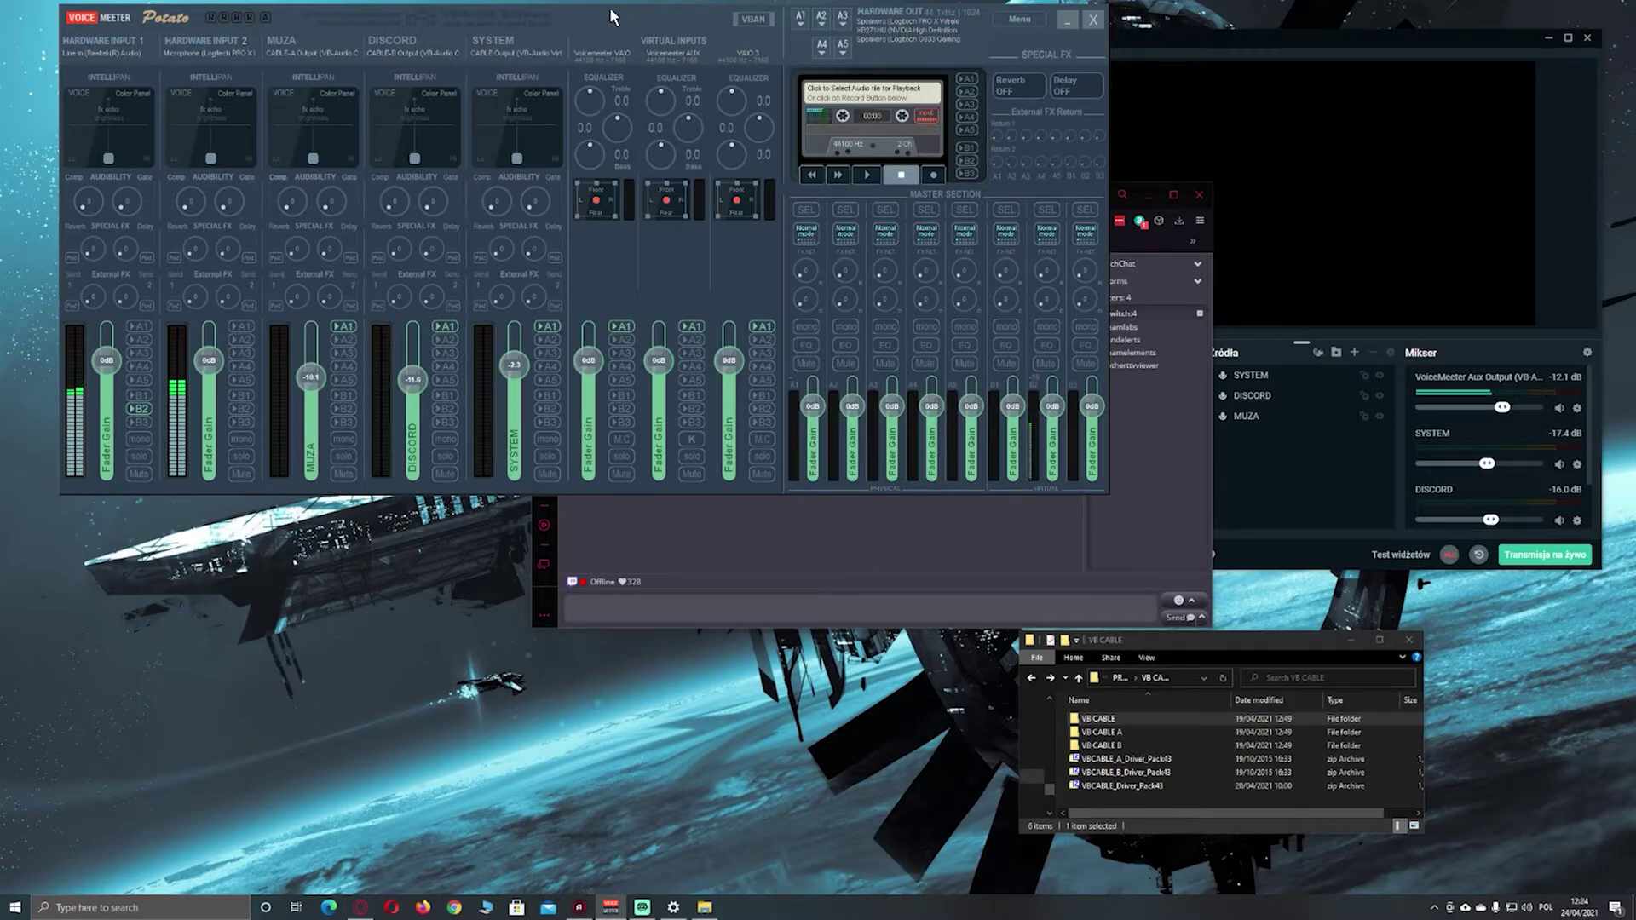
mouse_move(617, 12)
left_mouse_down()
mouse_move(606, 26)
mouse_move(625, 22)
left_mouse_up()
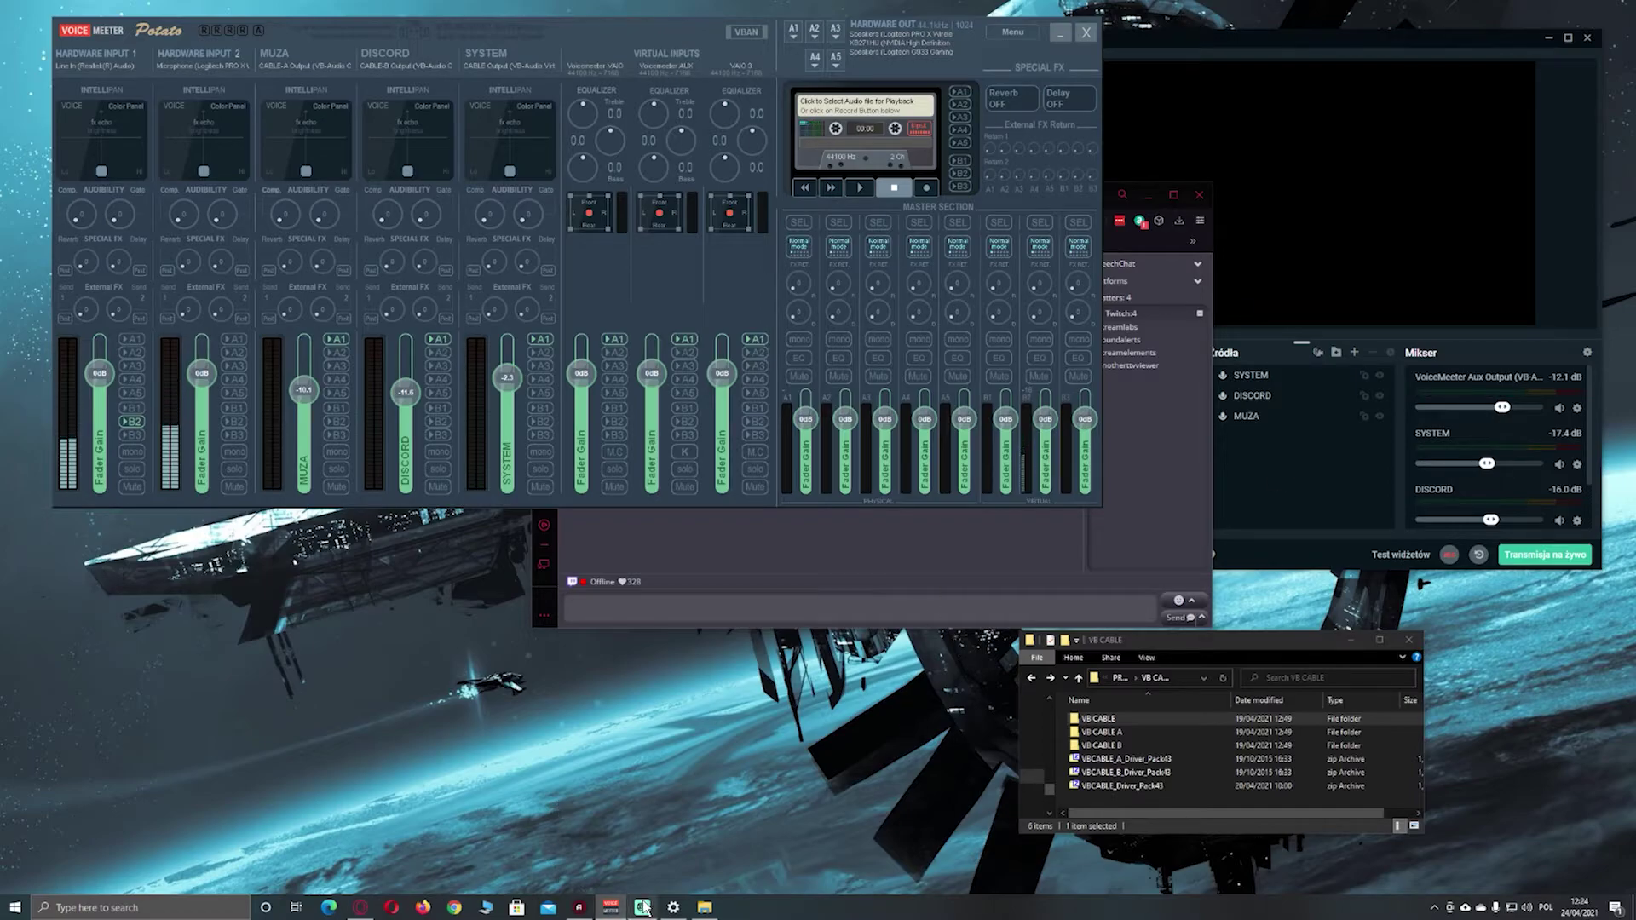
- Reopen the Windows app volume preferences to view the per-app output devices, shrink the window and minimise it
left_click(673, 907)
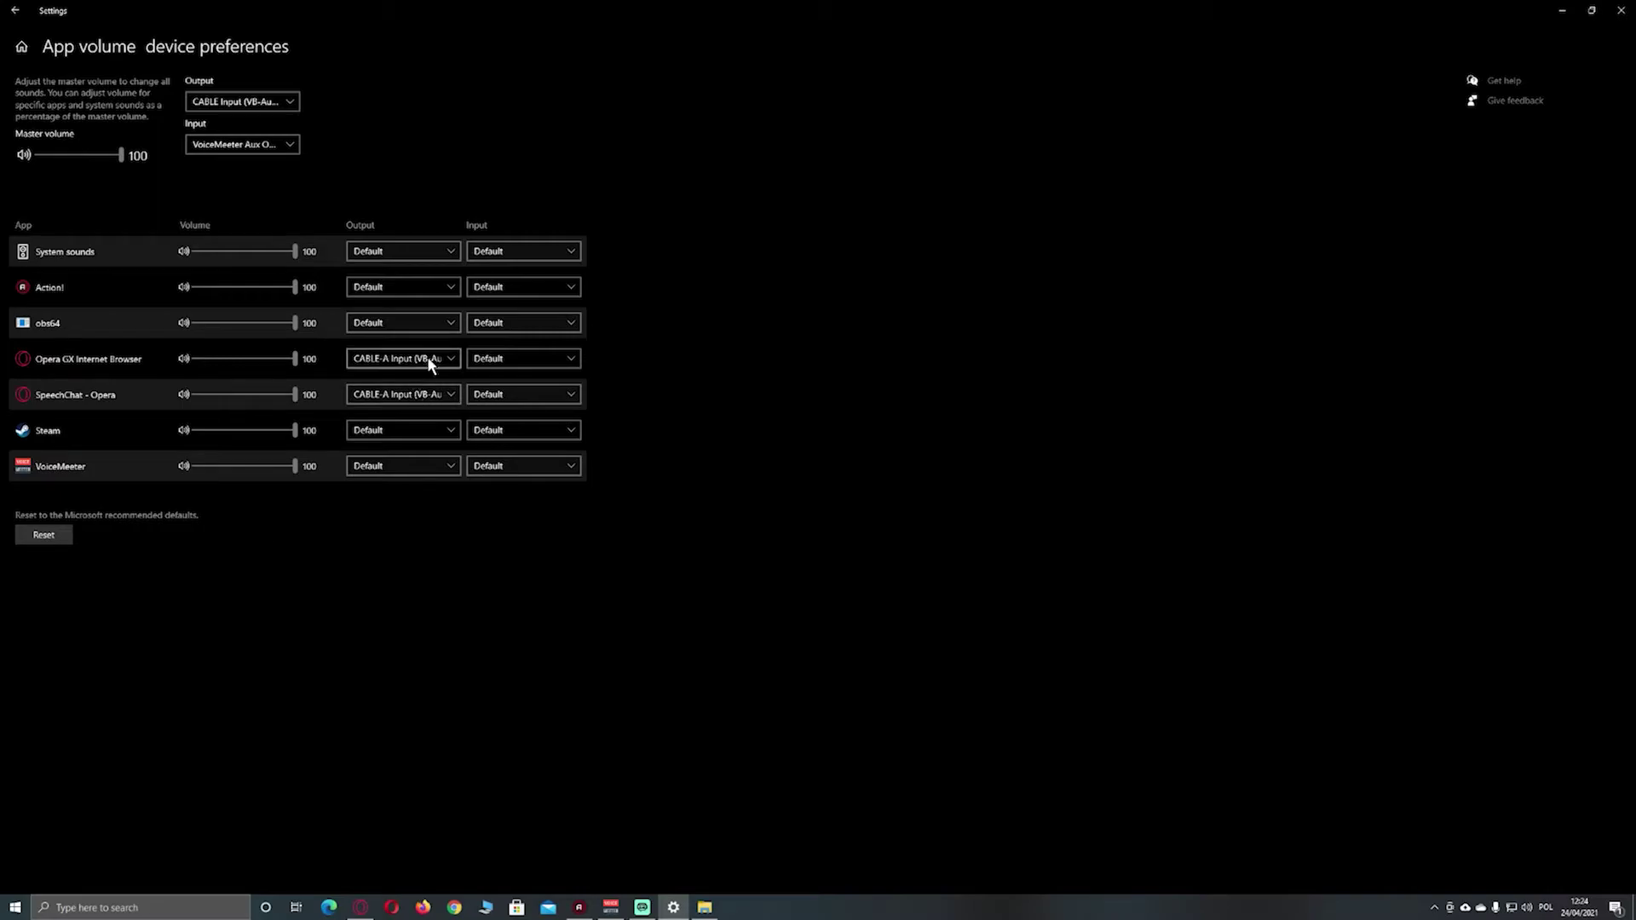
left_click_drag(1515, 12, 1244, 85)
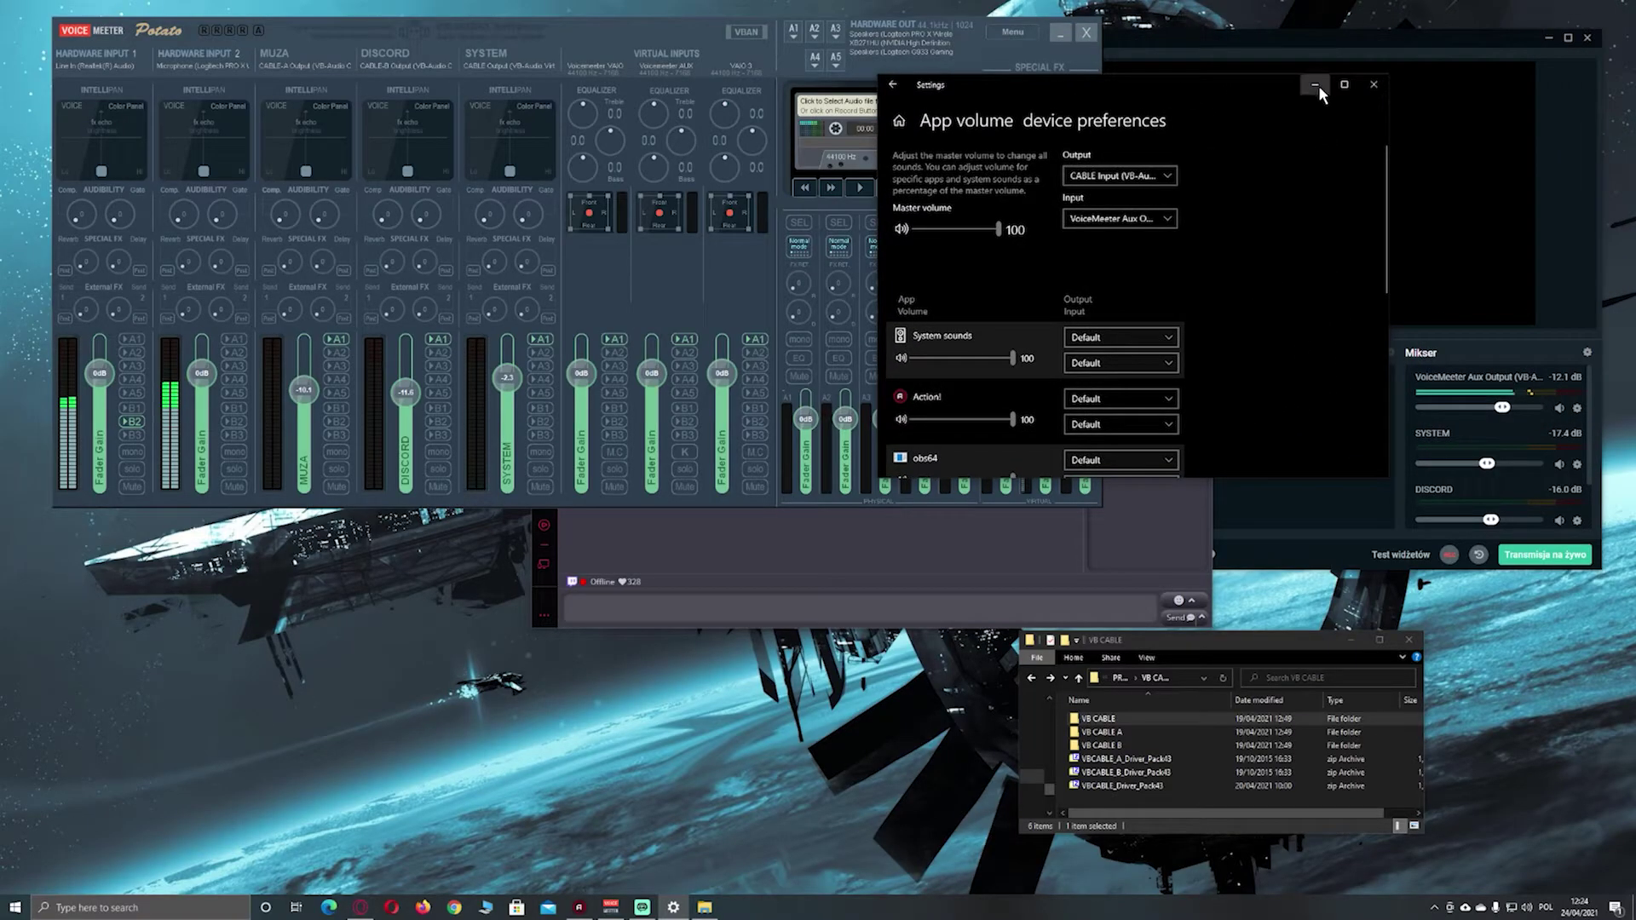
left_click(1315, 85)
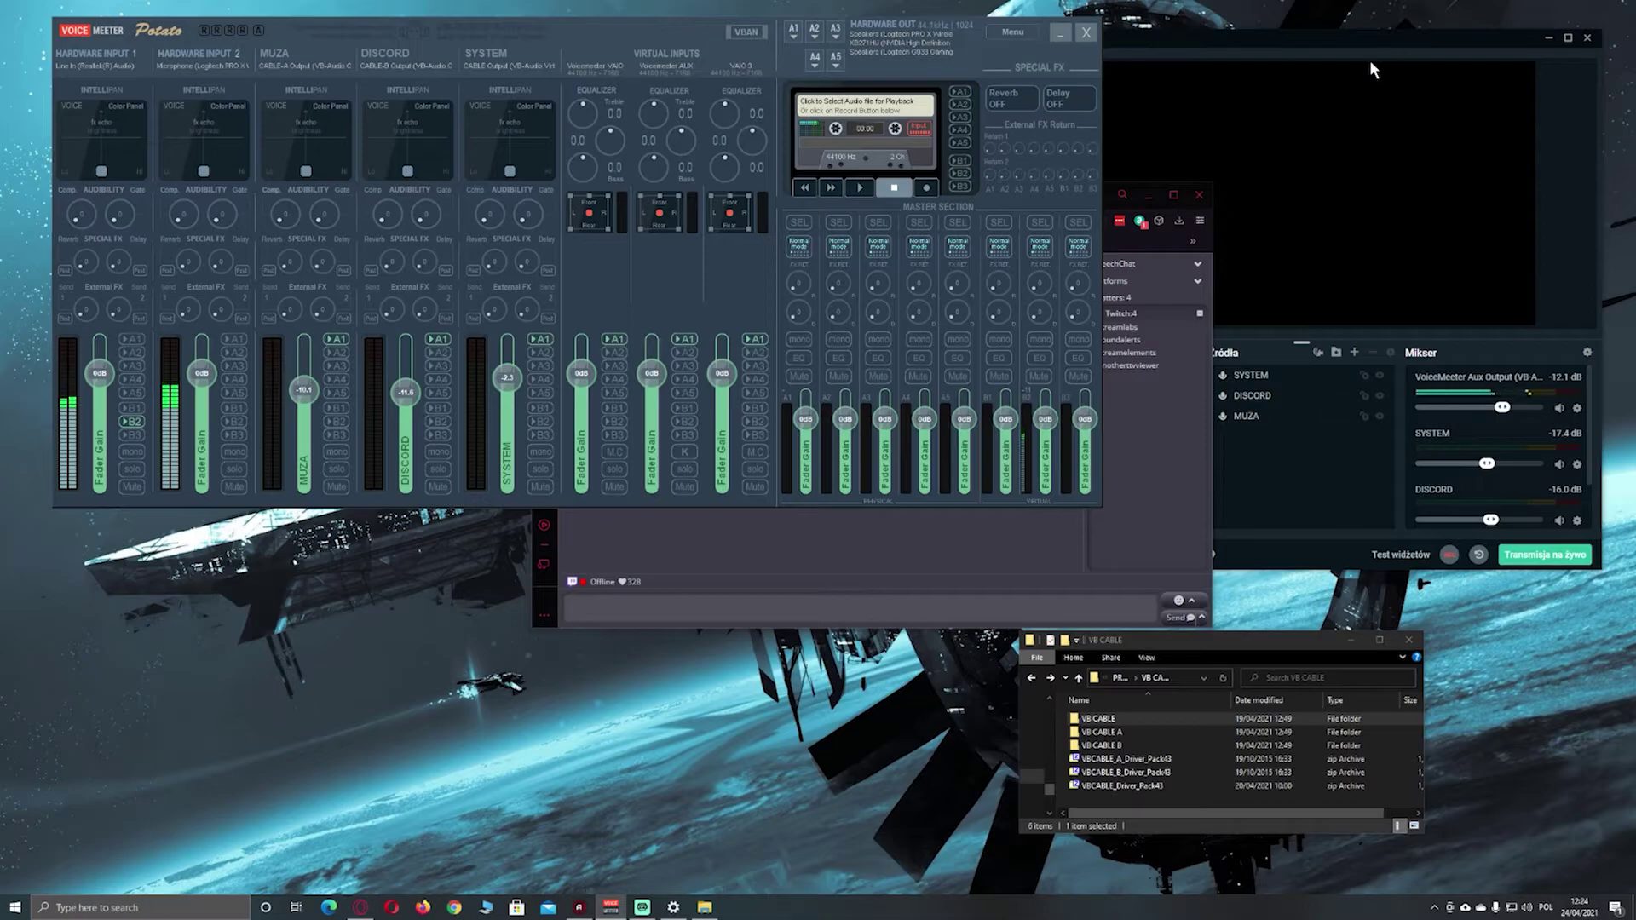
- Maximise the Streamlabs OBS window and open its settings
left_click(1372, 36)
double_click(1210, 36)
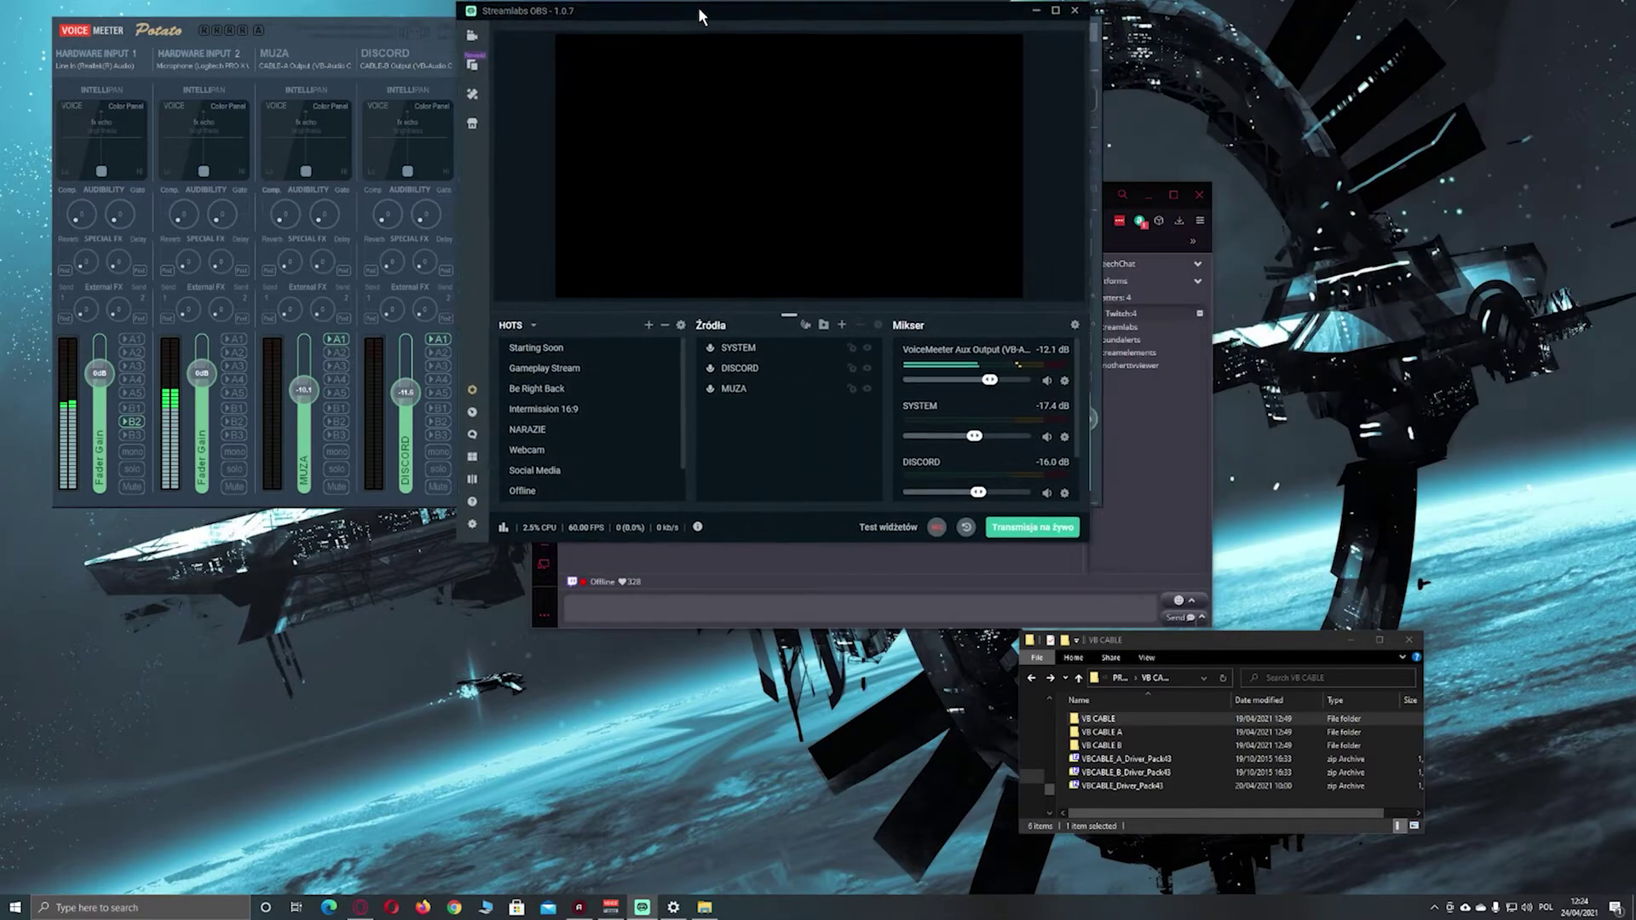
left_click(23, 882)
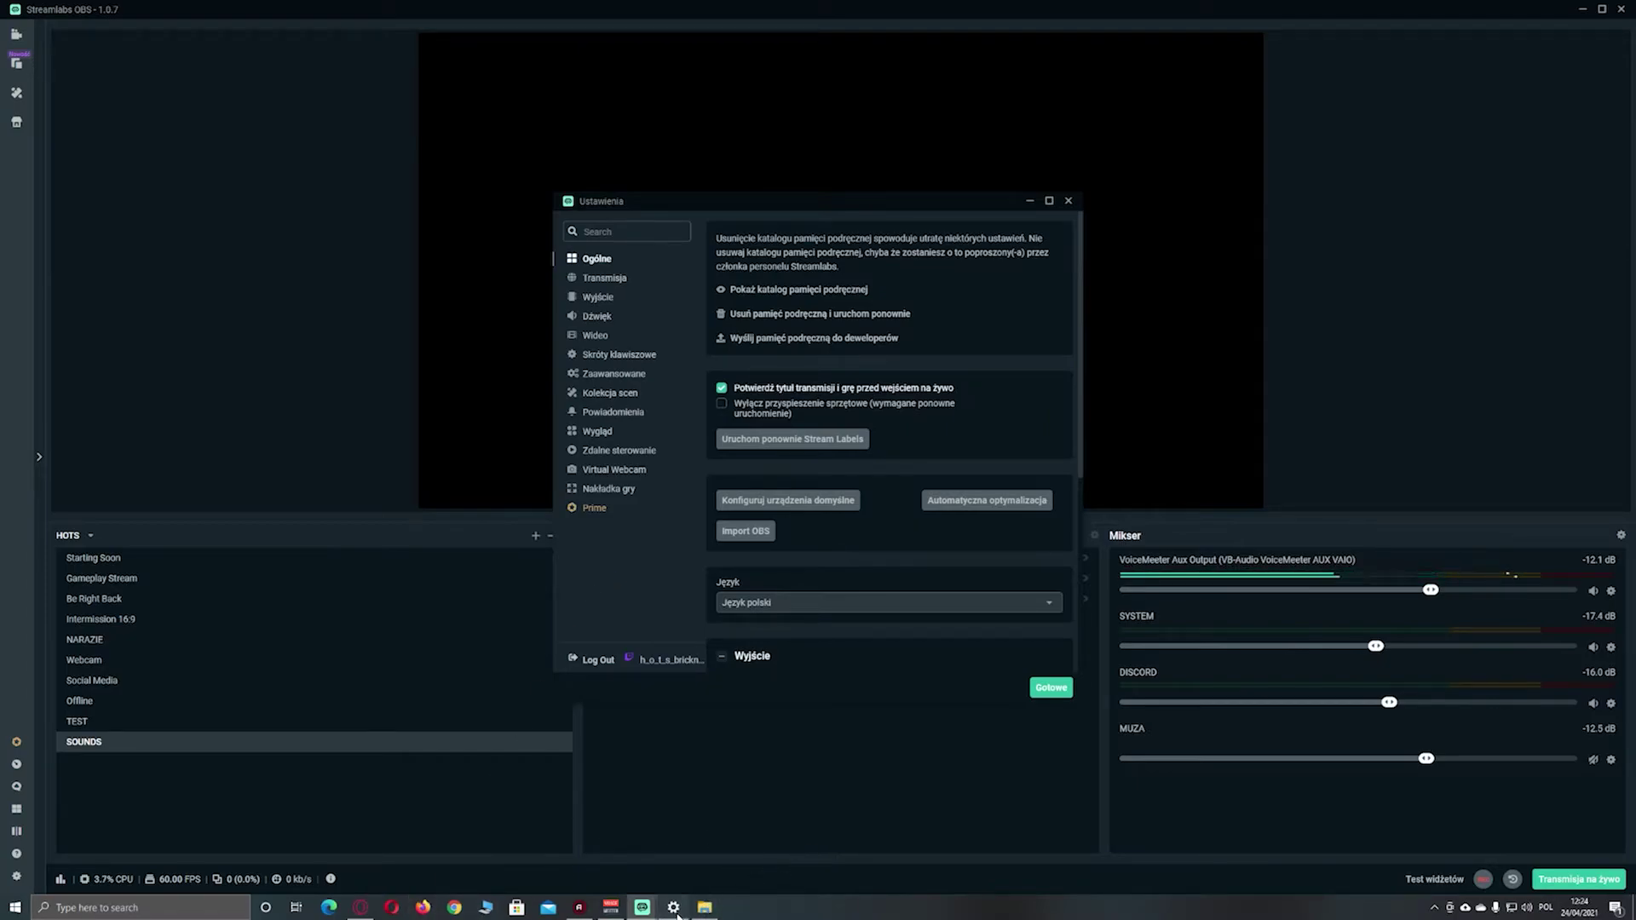
- Check the default output and input devices in the Windows Sound settings, and minimise them
left_click(673, 908)
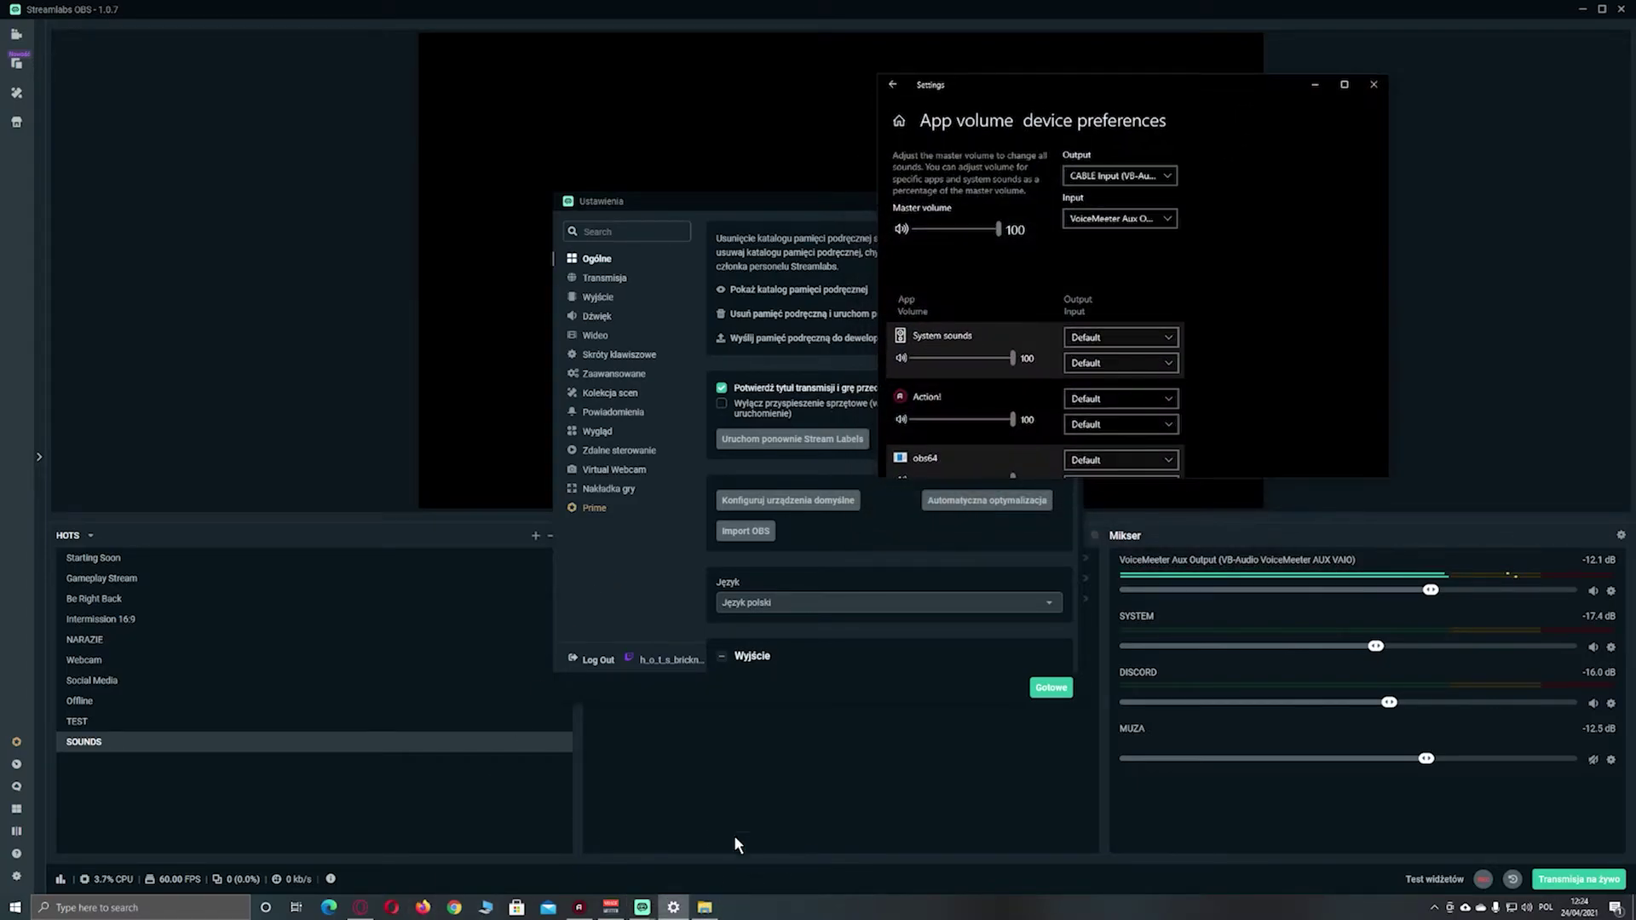
left_click(894, 85)
scroll(1225, 423, "down", 1)
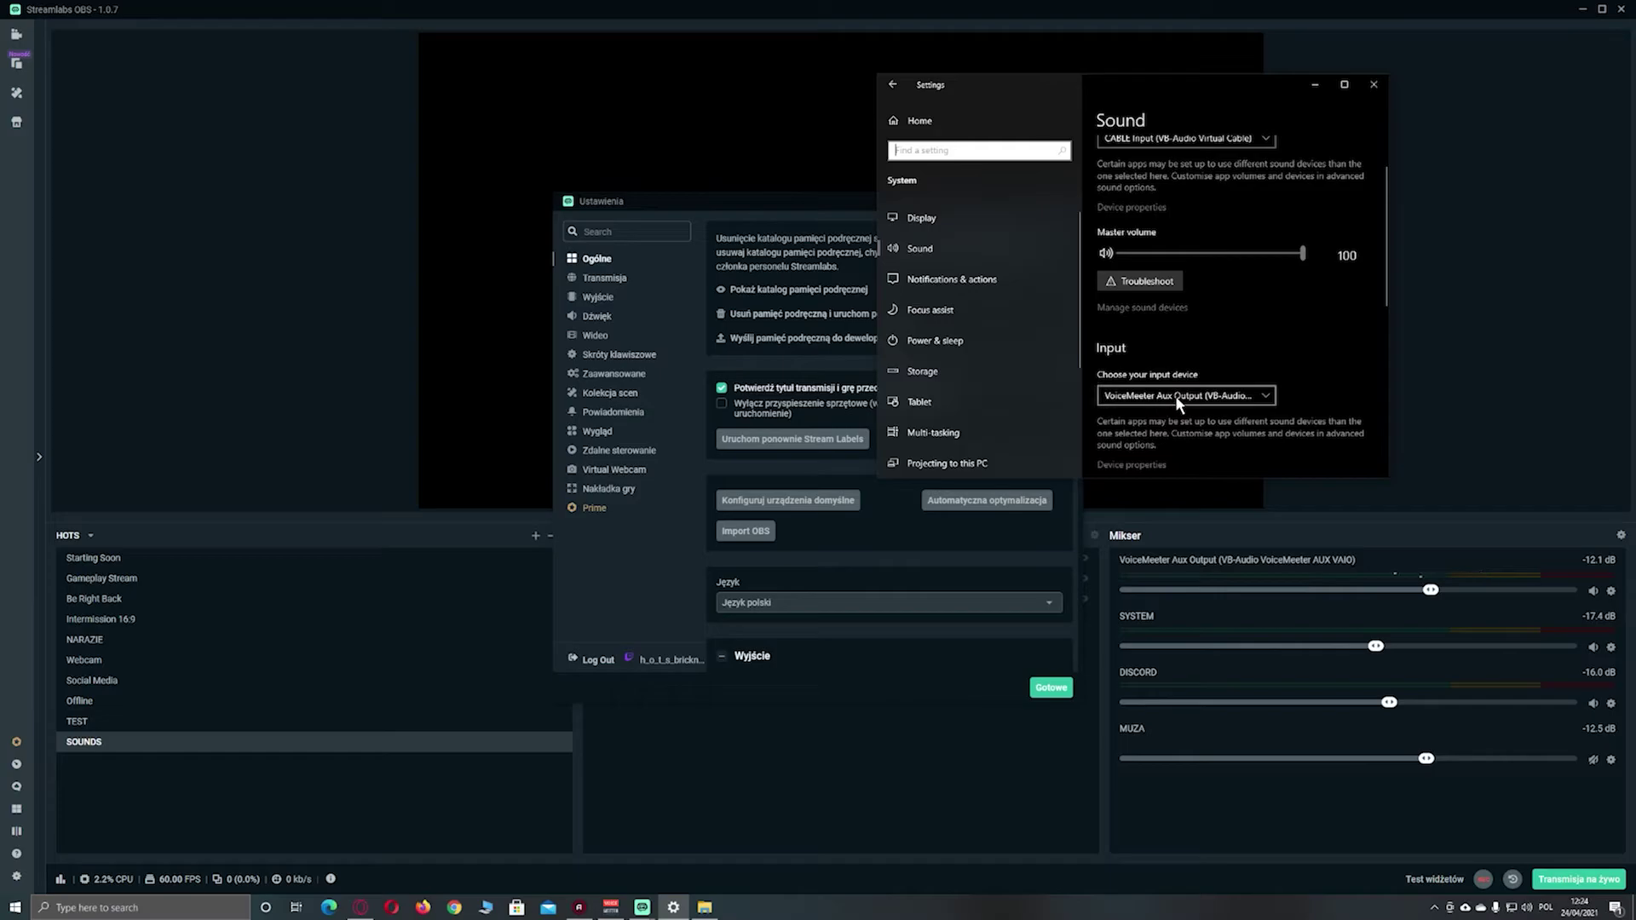
scroll(1176, 145, "up", 1)
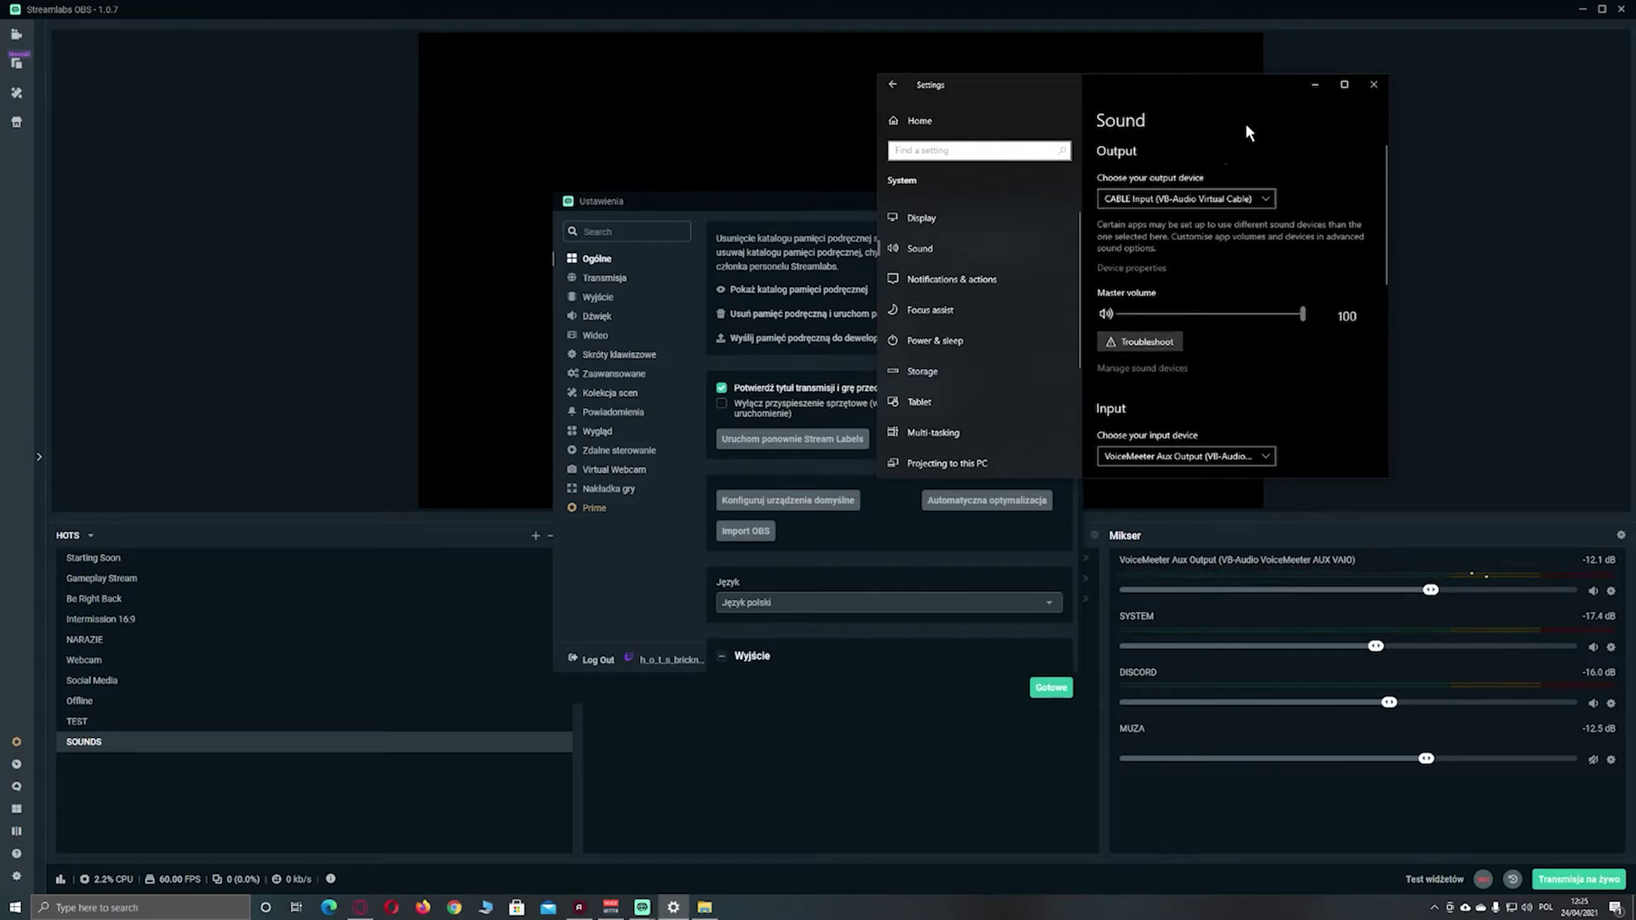
left_click(1317, 84)
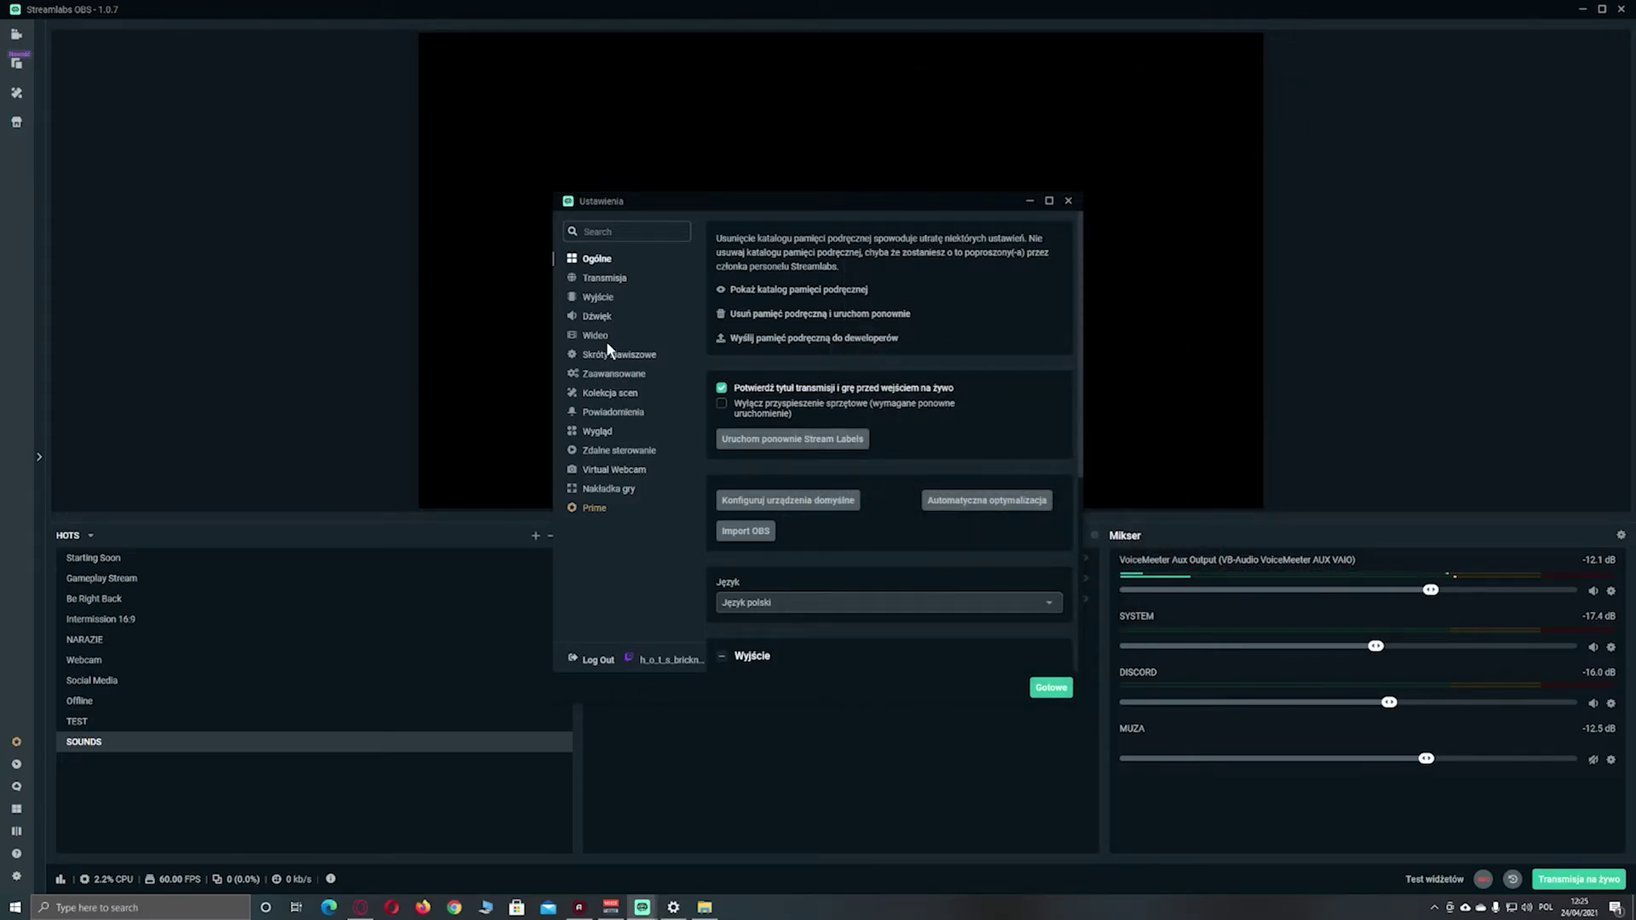
- Review the desktop audio and microphone devices in the Streamlabs OBS audio settings, and close the settings
left_click(596, 316)
left_click(814, 468)
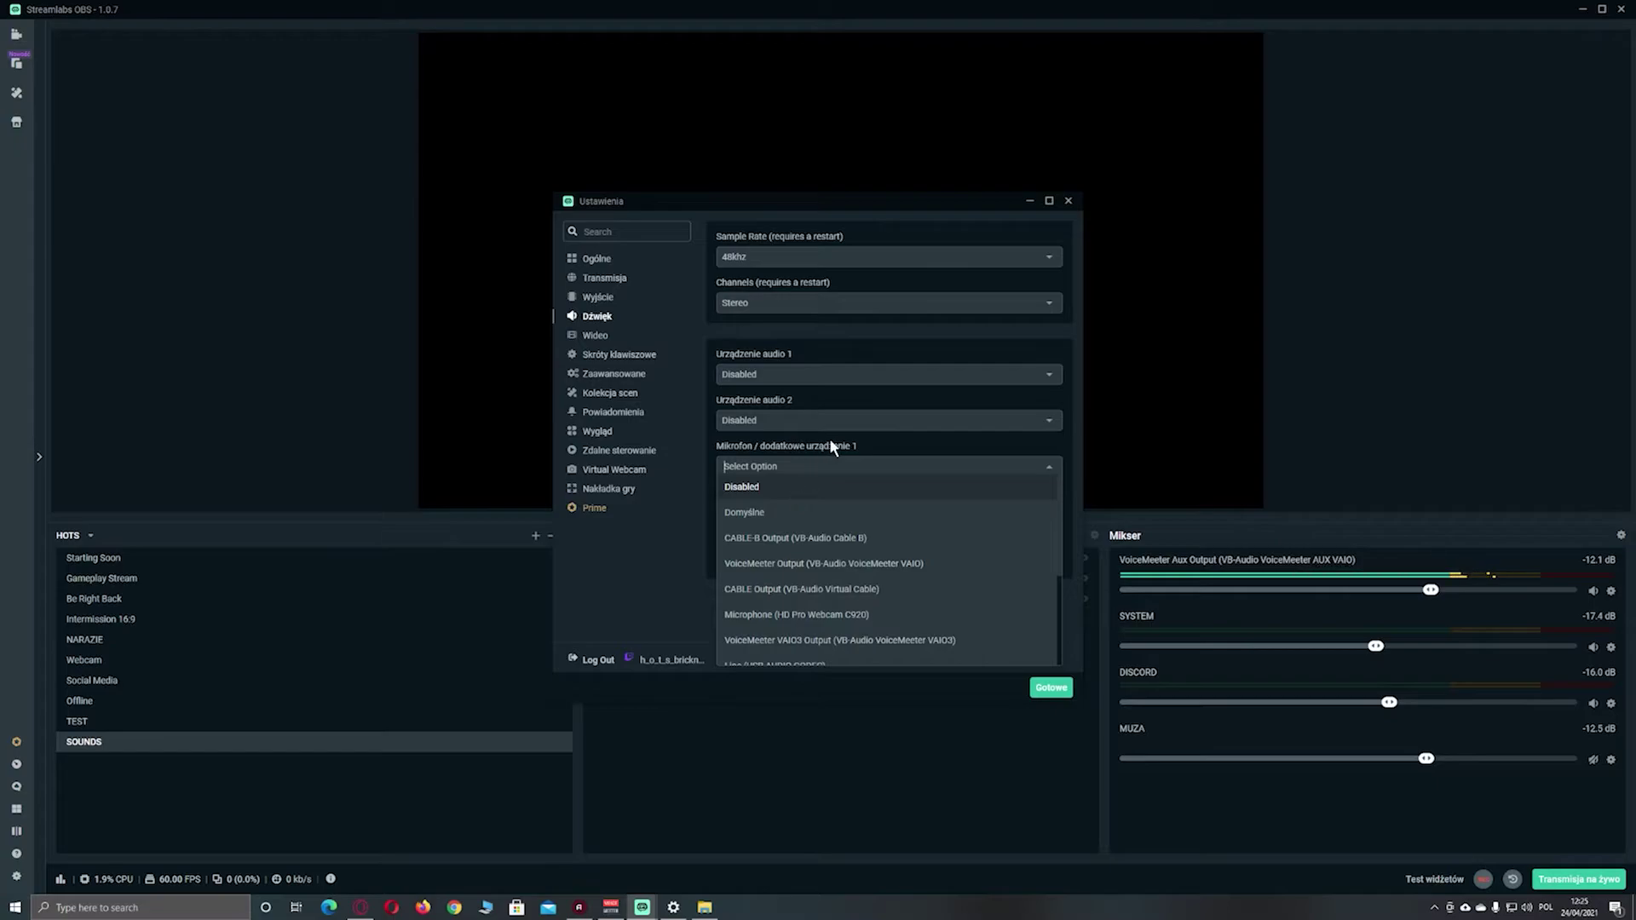
key("Return")
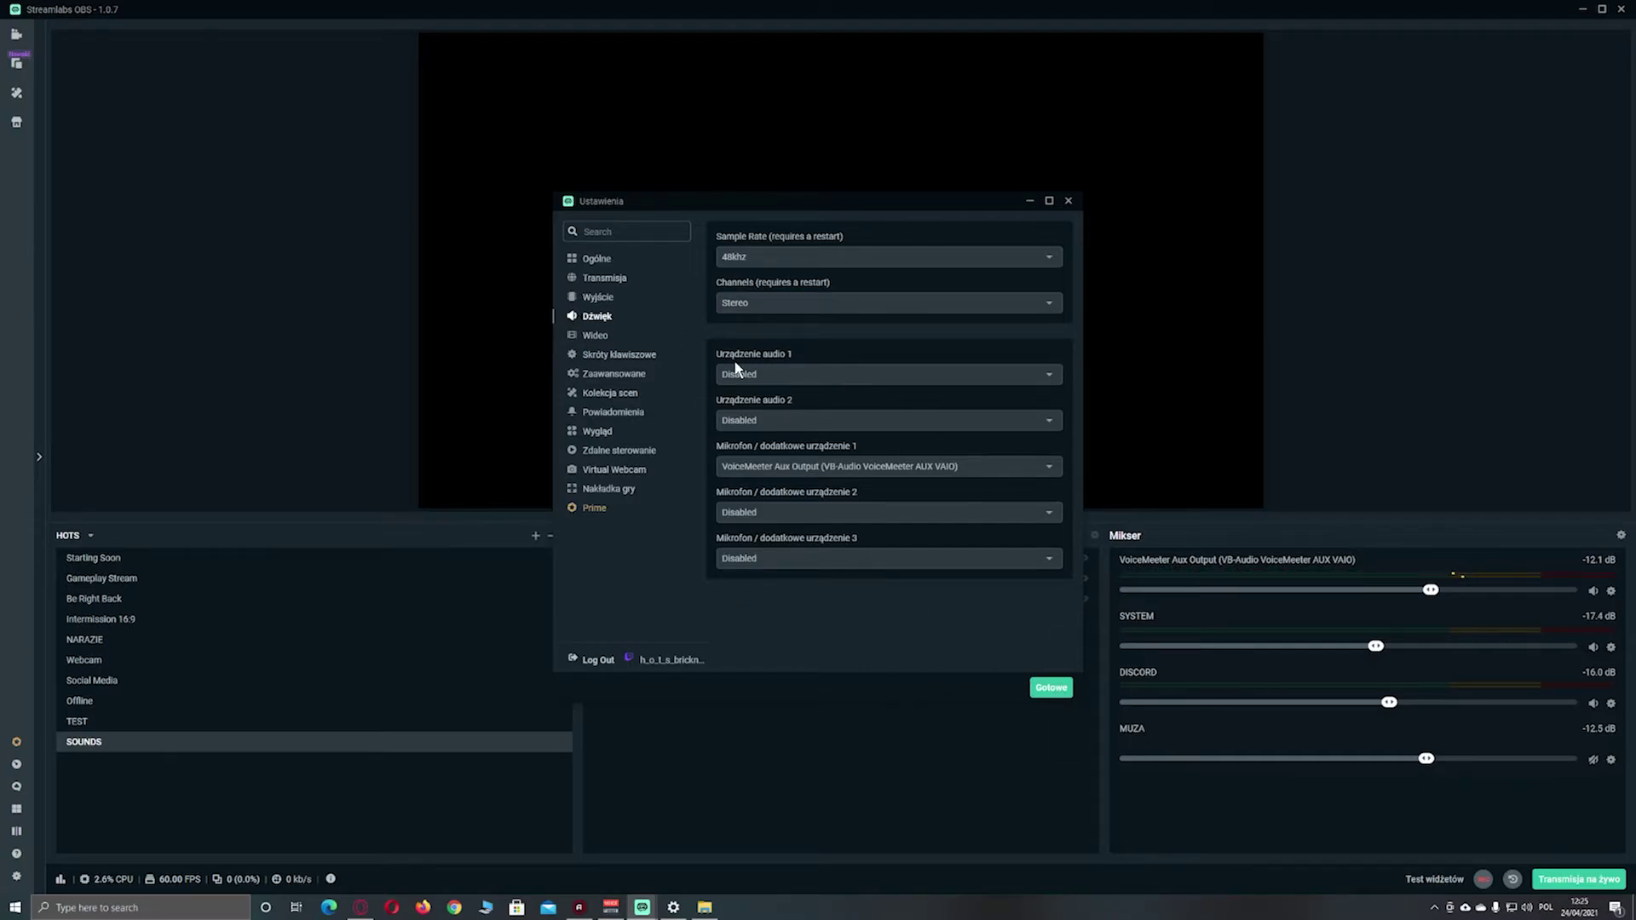
left_click(1052, 688)
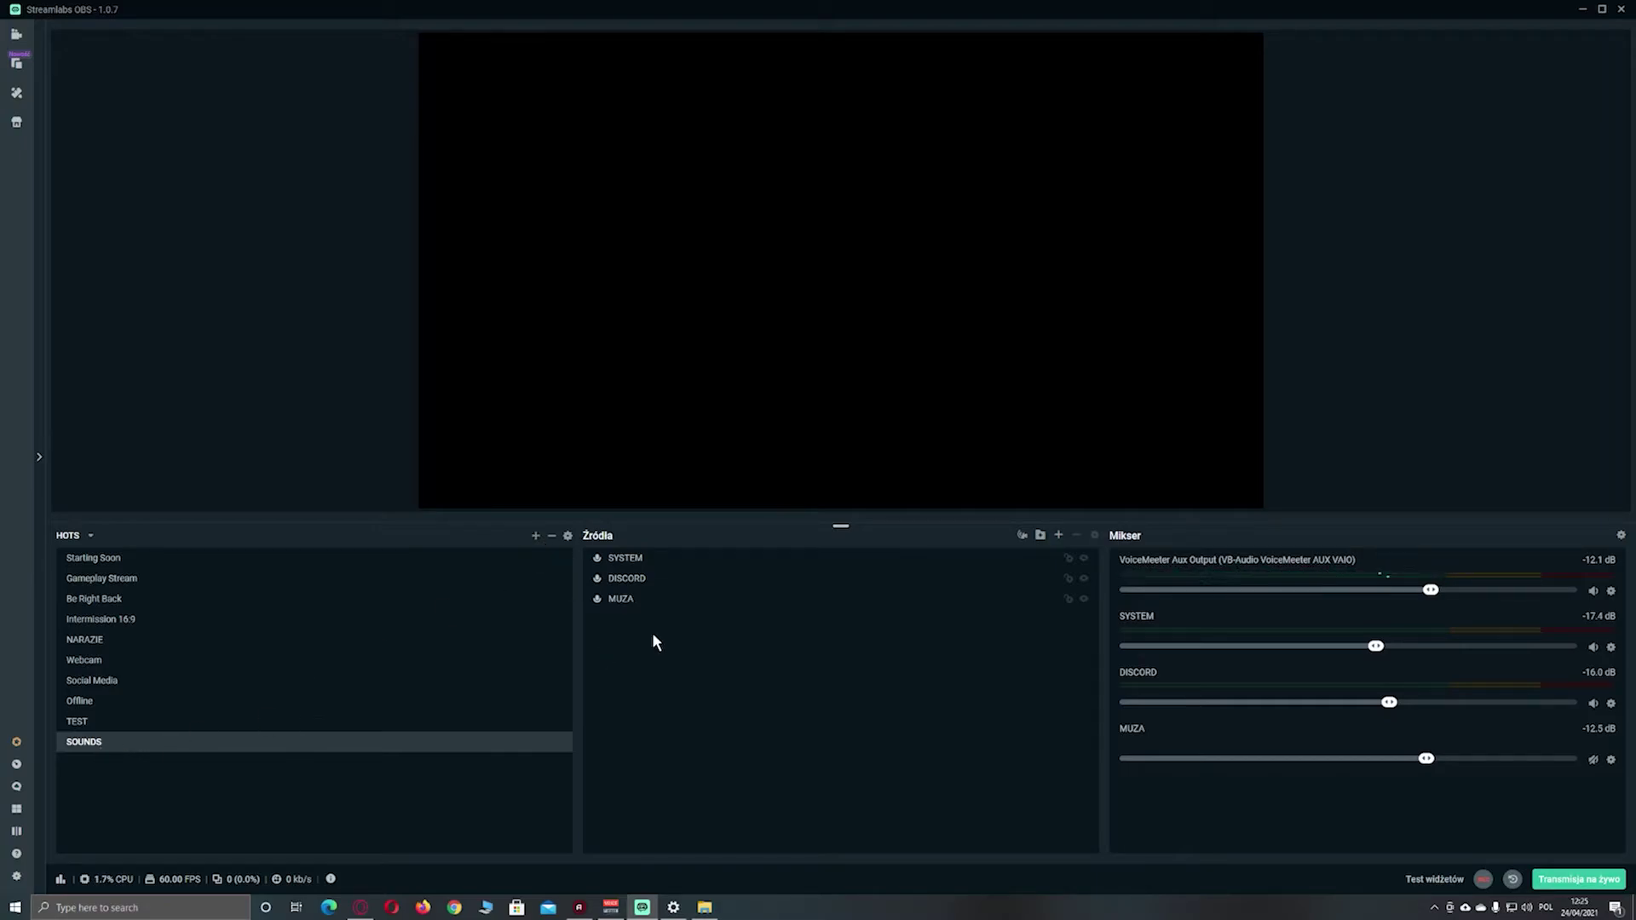
- Check which capture device is assigned to each of the SYSTEM, DISCORD and MUZA sources
double_click(633, 567)
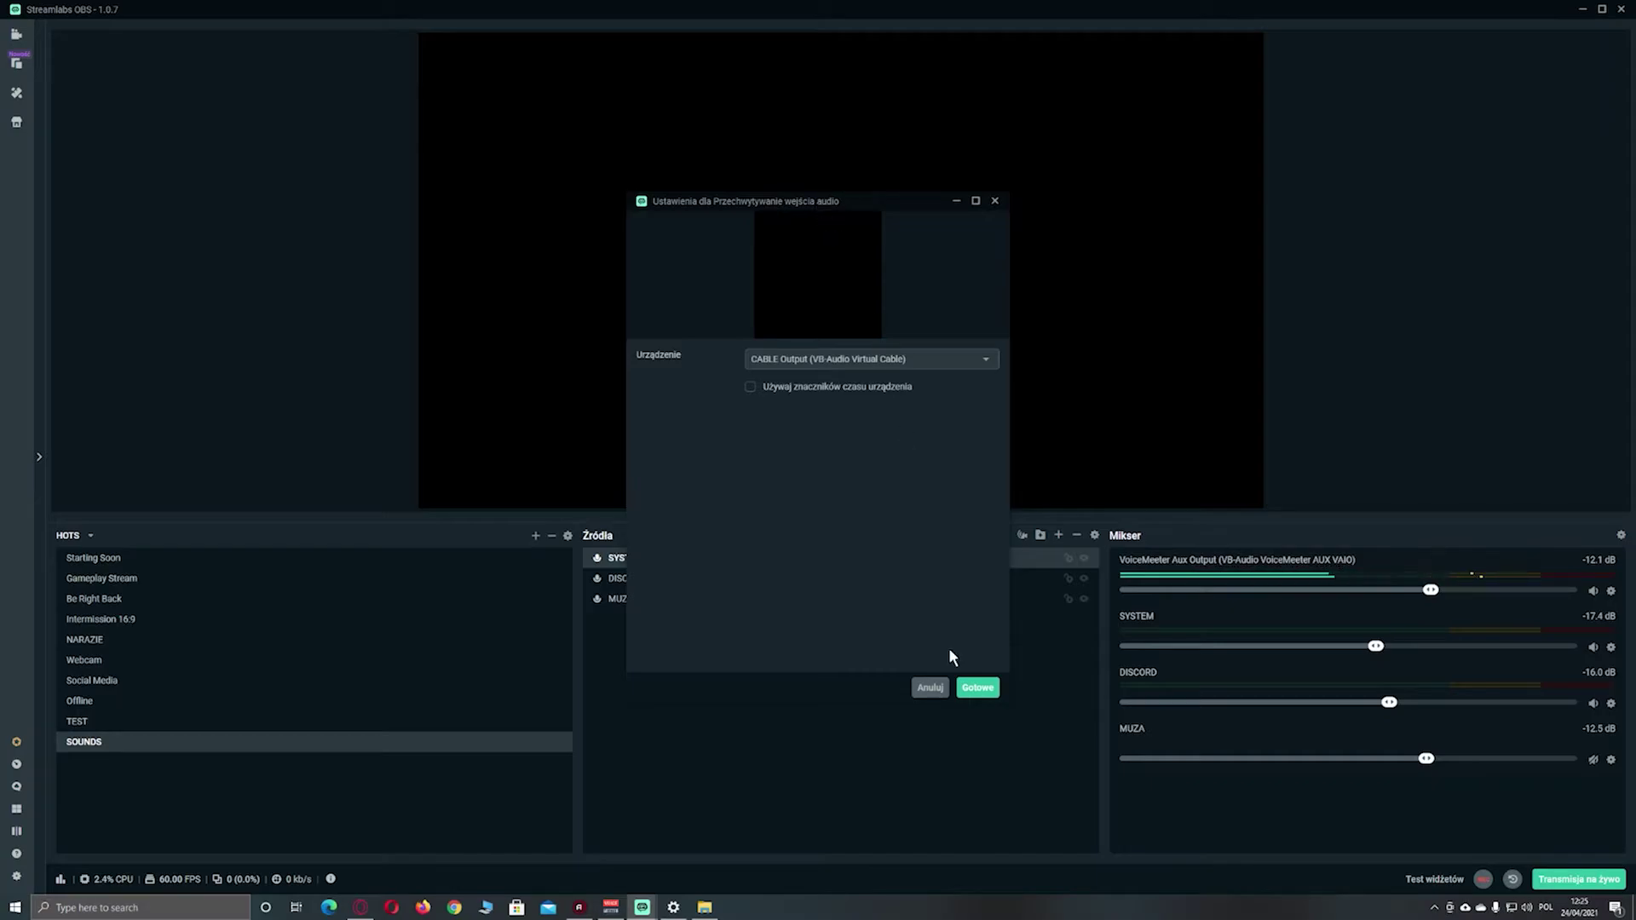
left_click(977, 687)
double_click(650, 562)
left_click(977, 690)
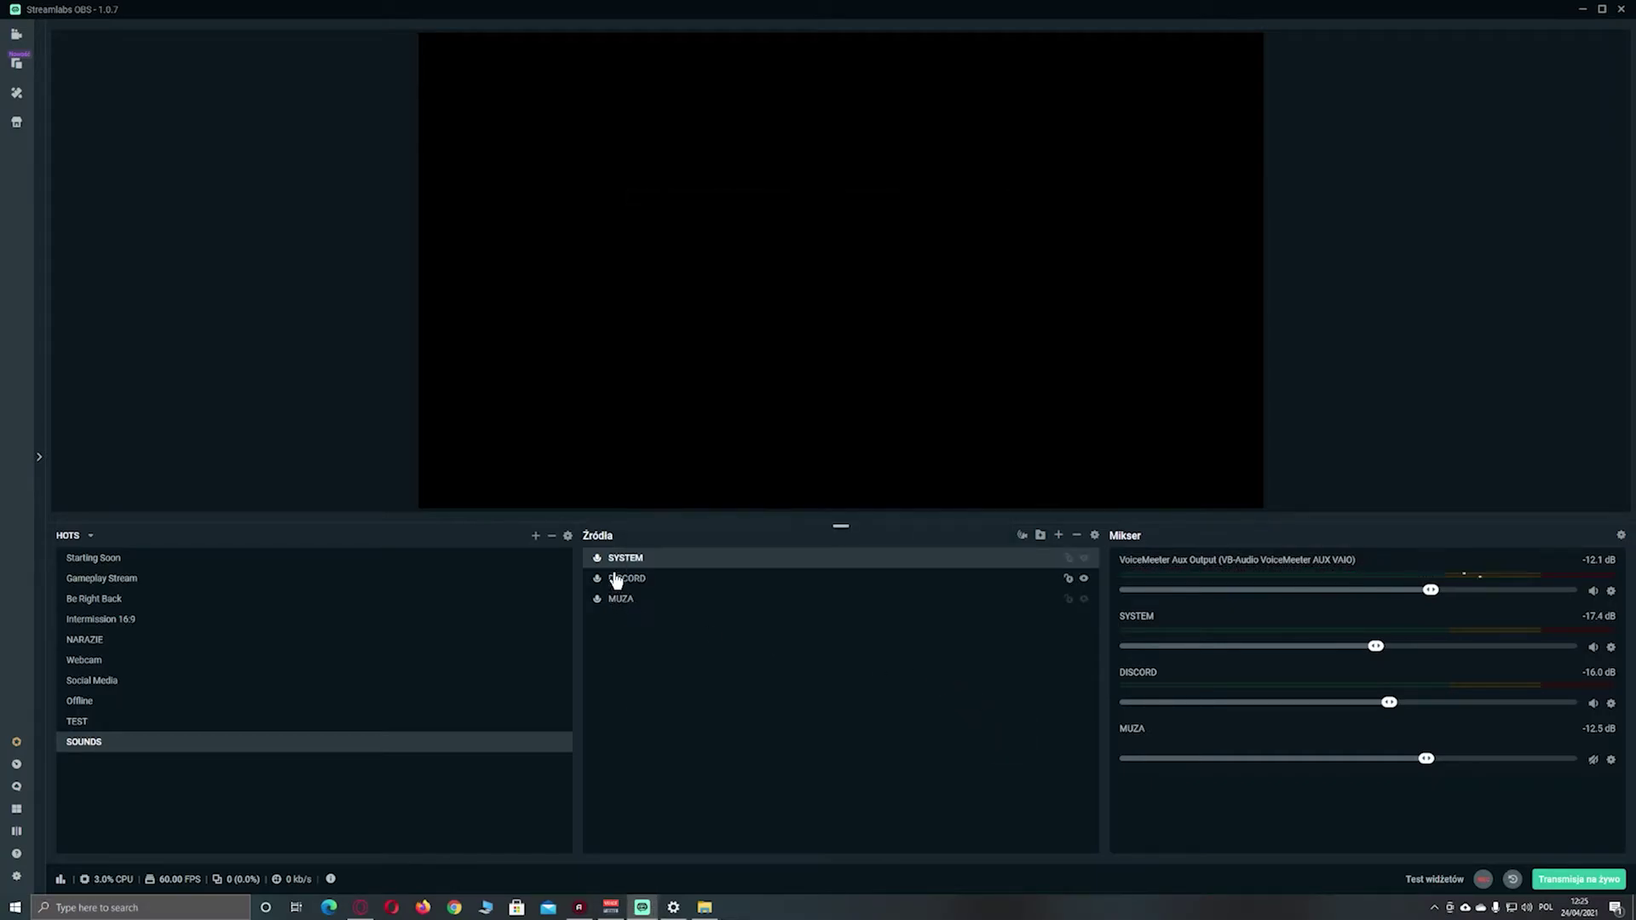
double_click(645, 579)
left_click(978, 687)
double_click(656, 600)
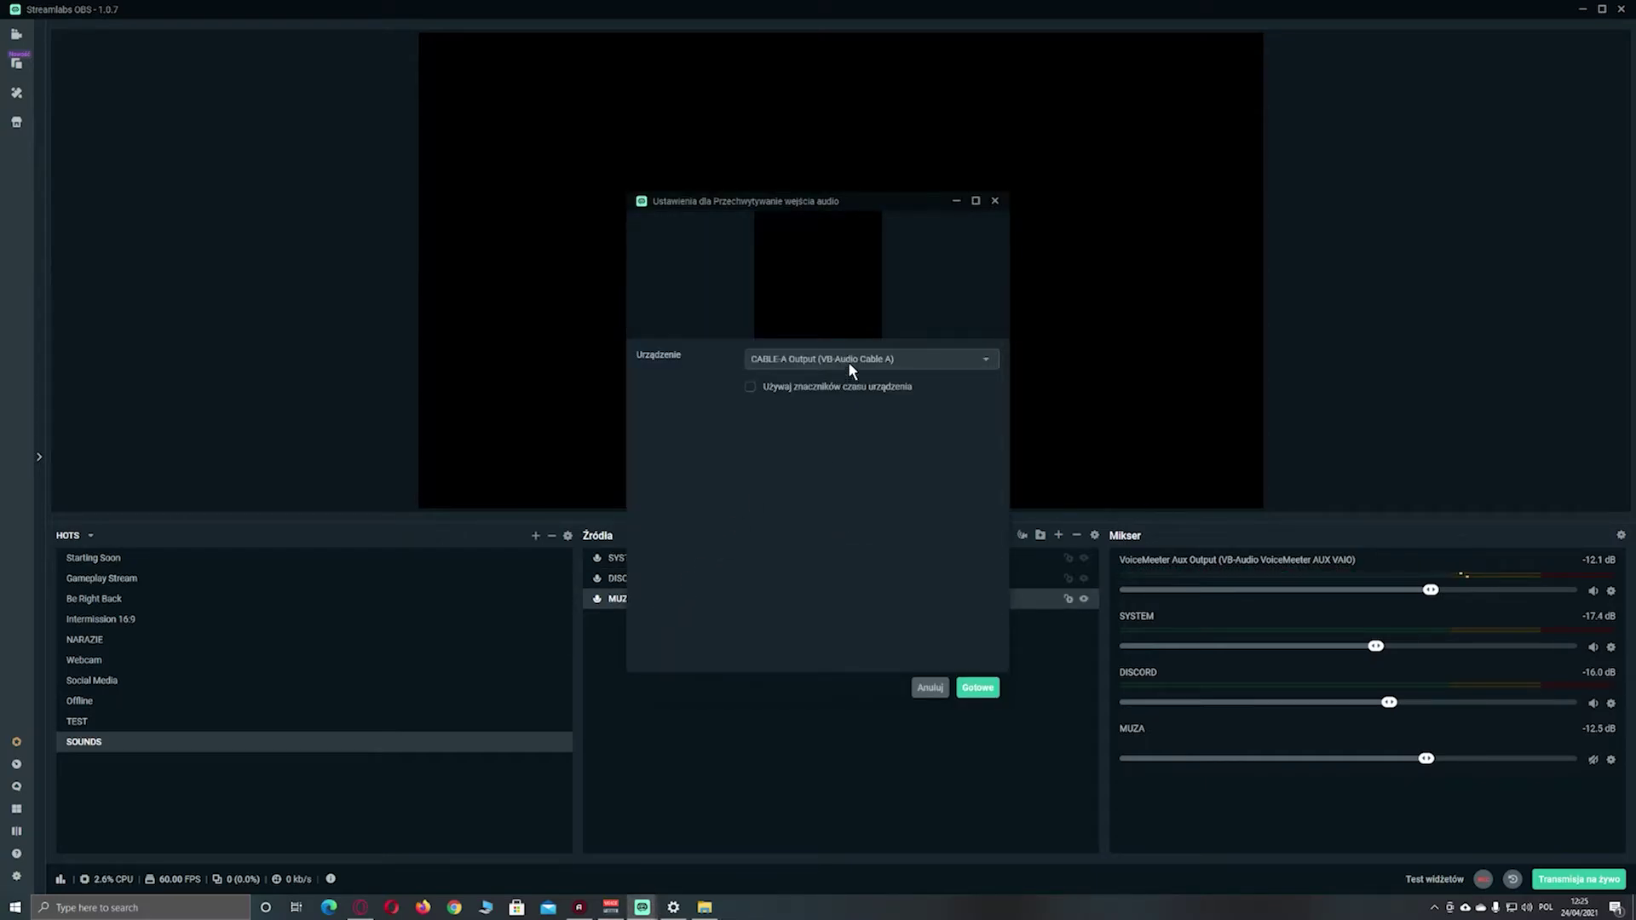
left_click(978, 688)
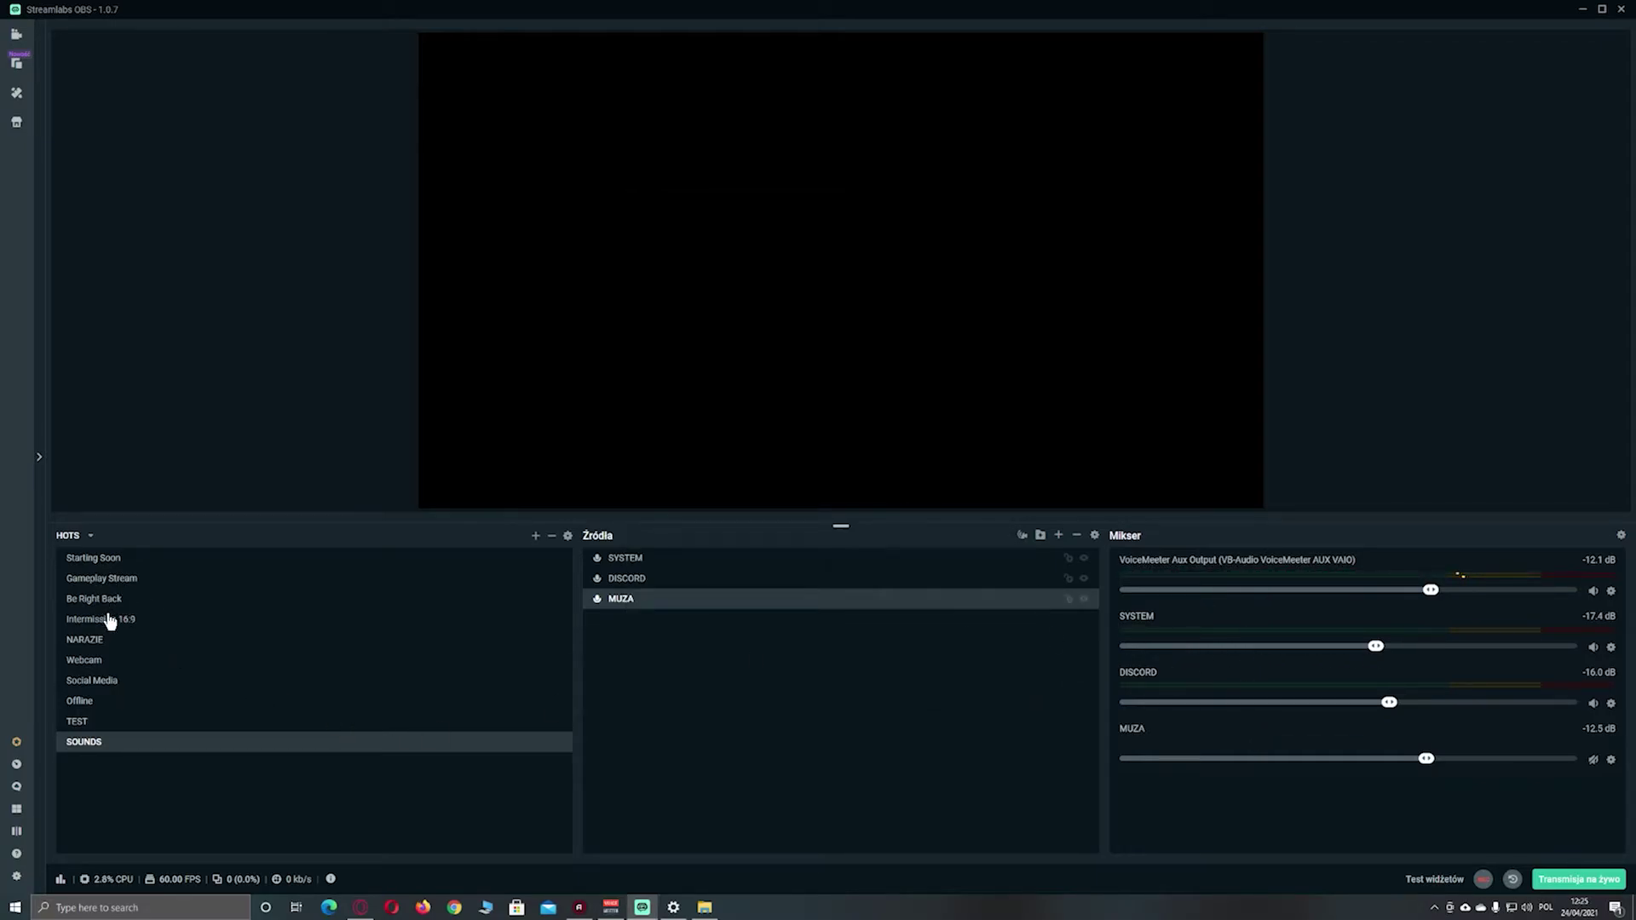
- Try to add the existing SOUNDS scene as a source in the Gameplay Stream scene
left_click(119, 578)
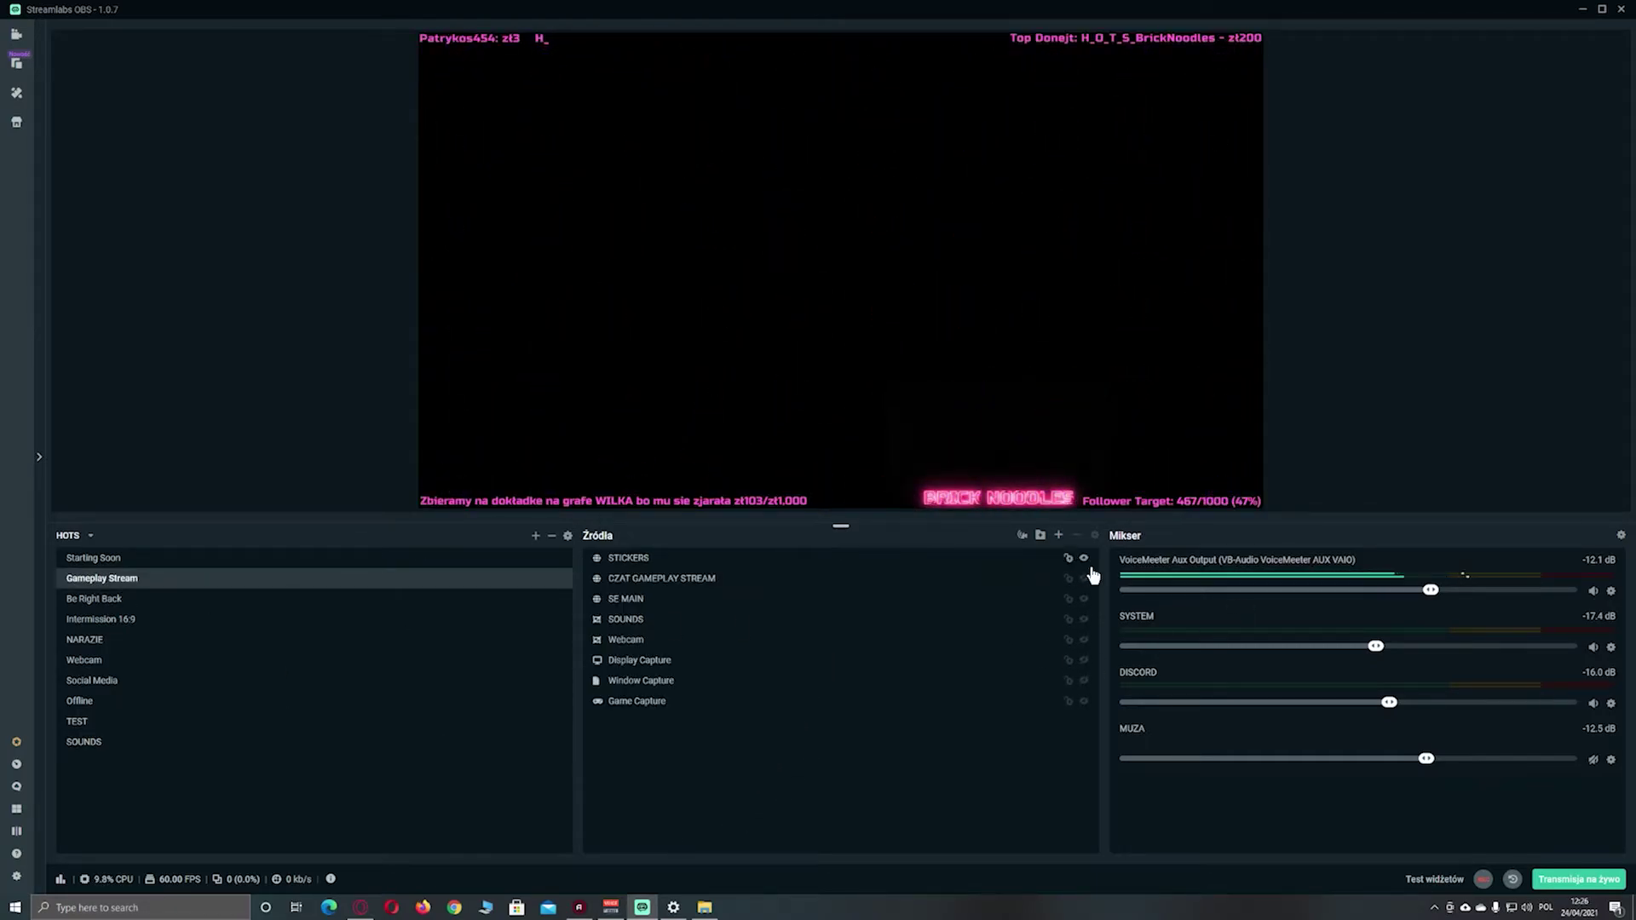
left_click(1056, 535)
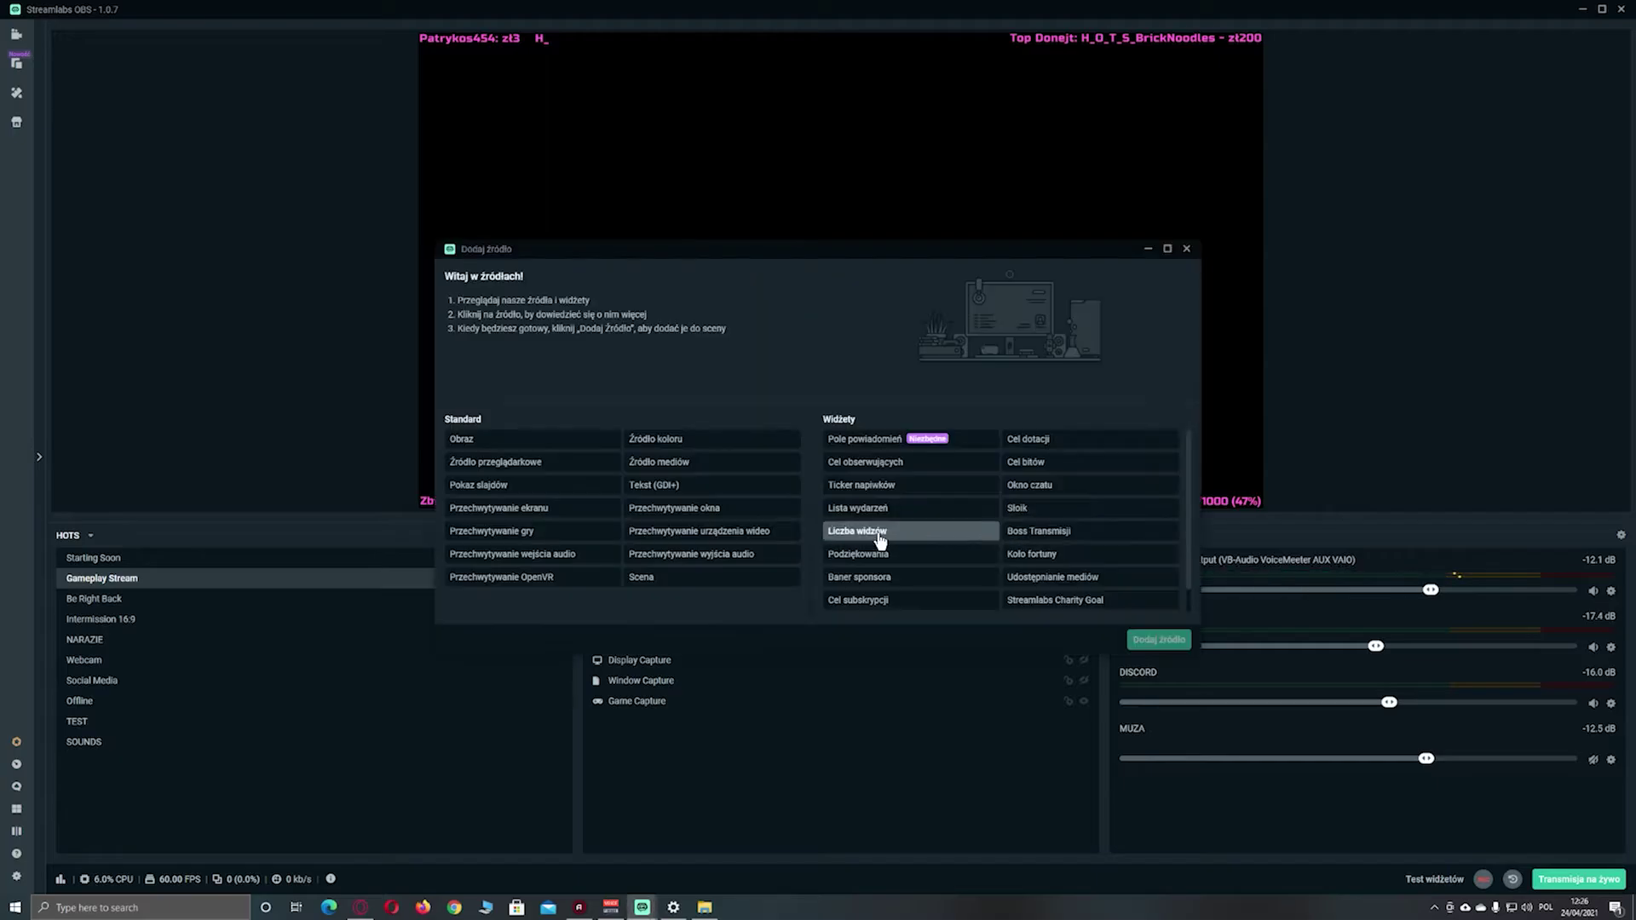
left_click(673, 588)
left_click(1159, 640)
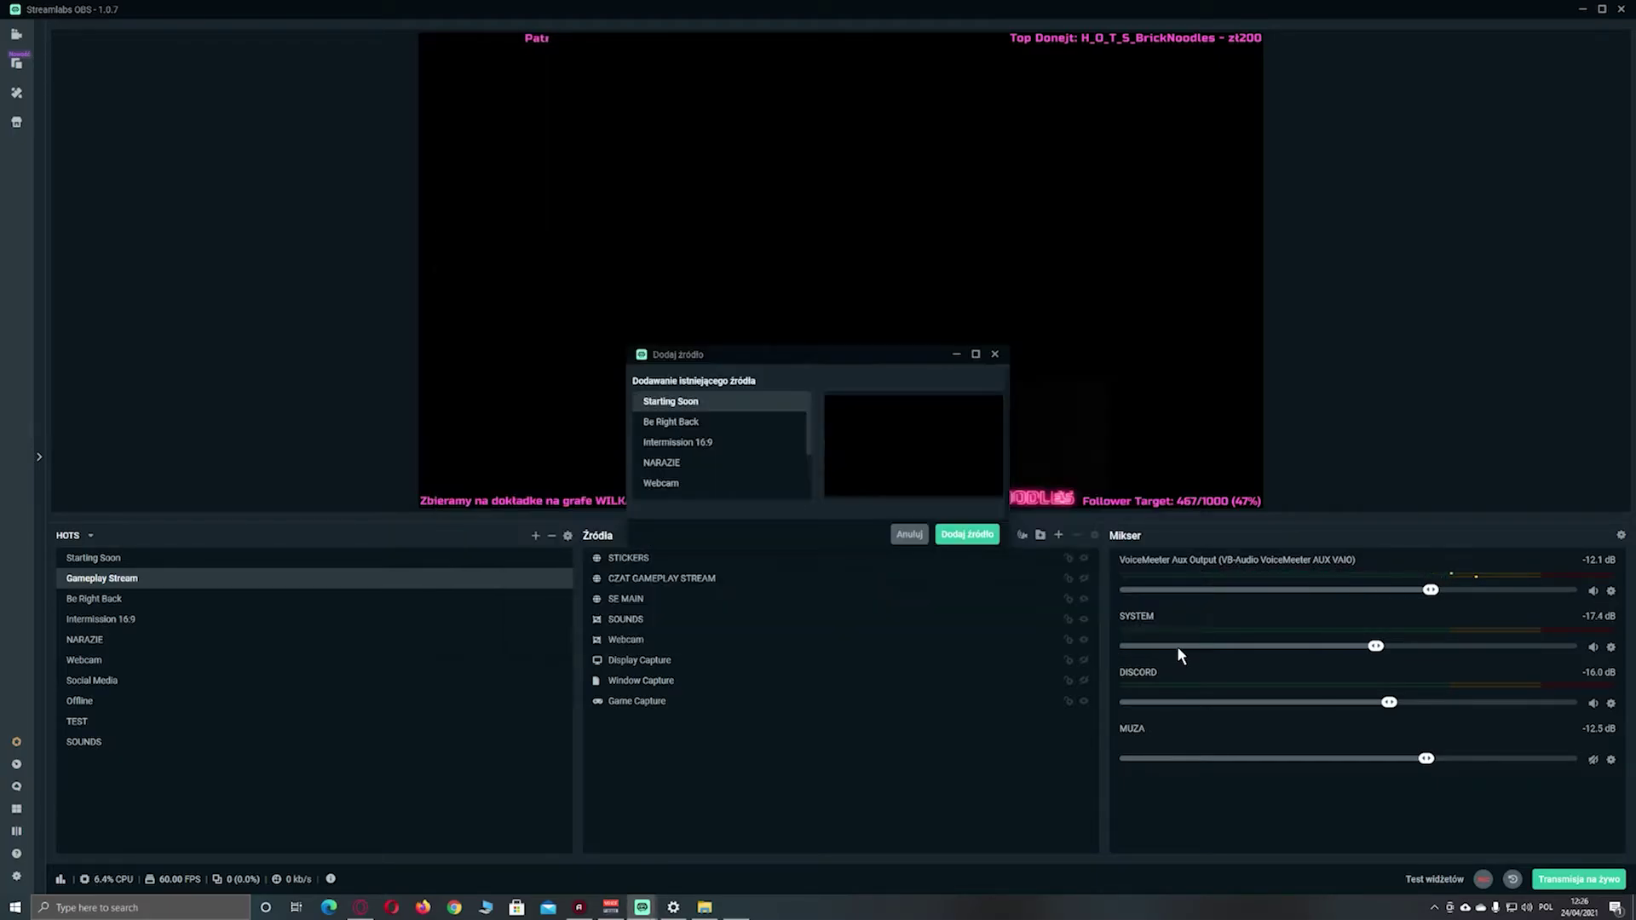
scroll(689, 503, "down", 3)
left_click(681, 491)
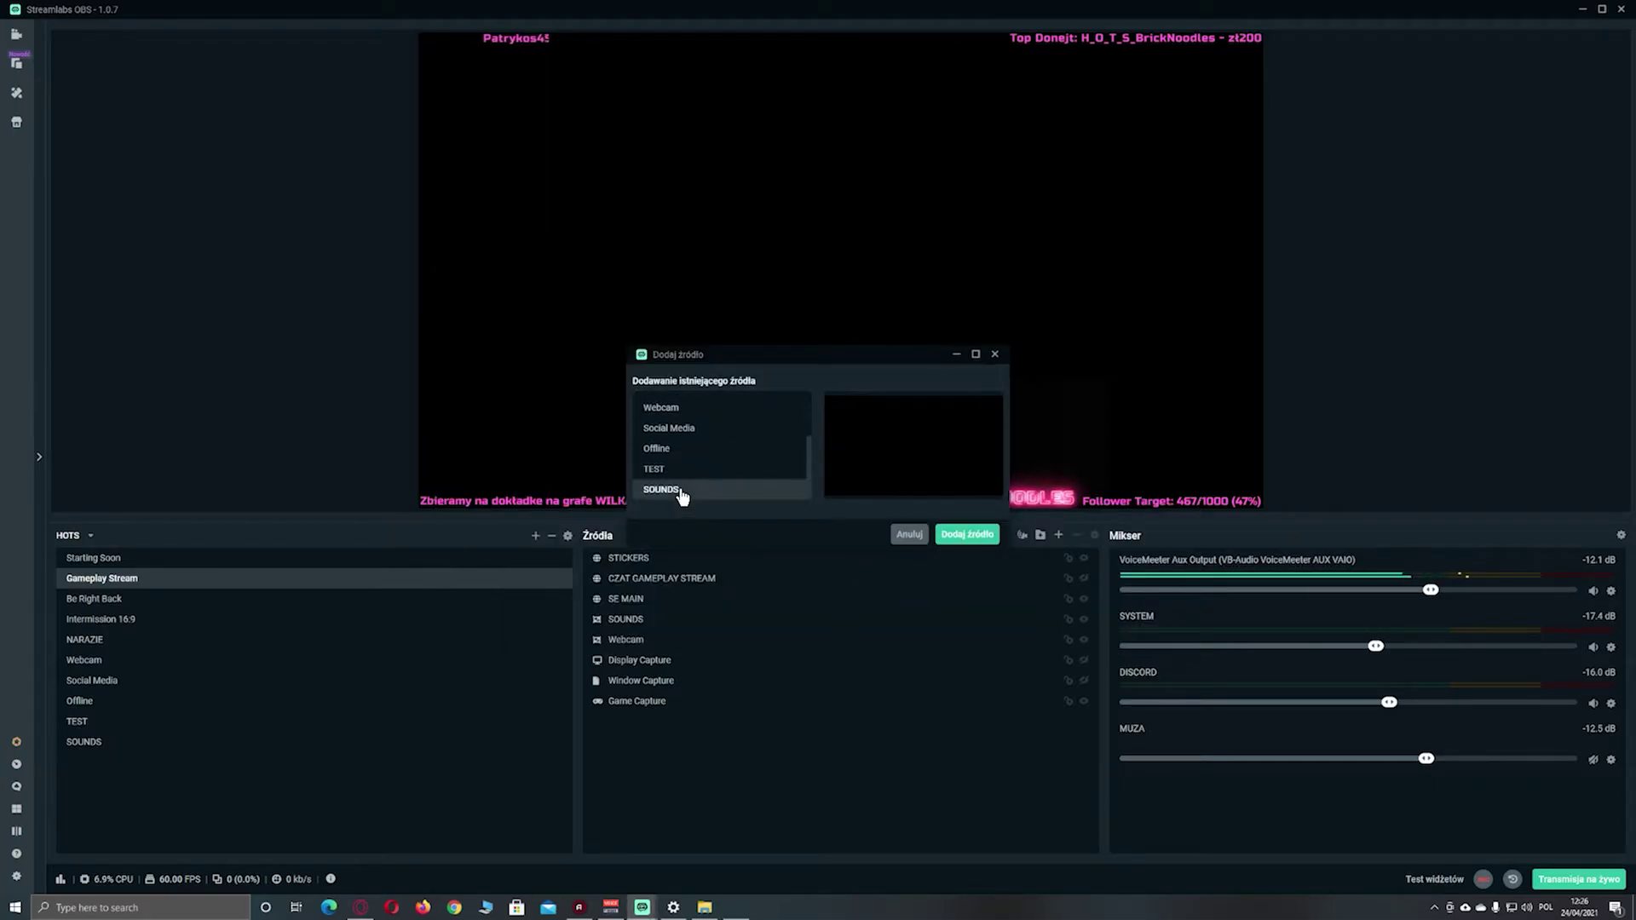
left_click(956, 356)
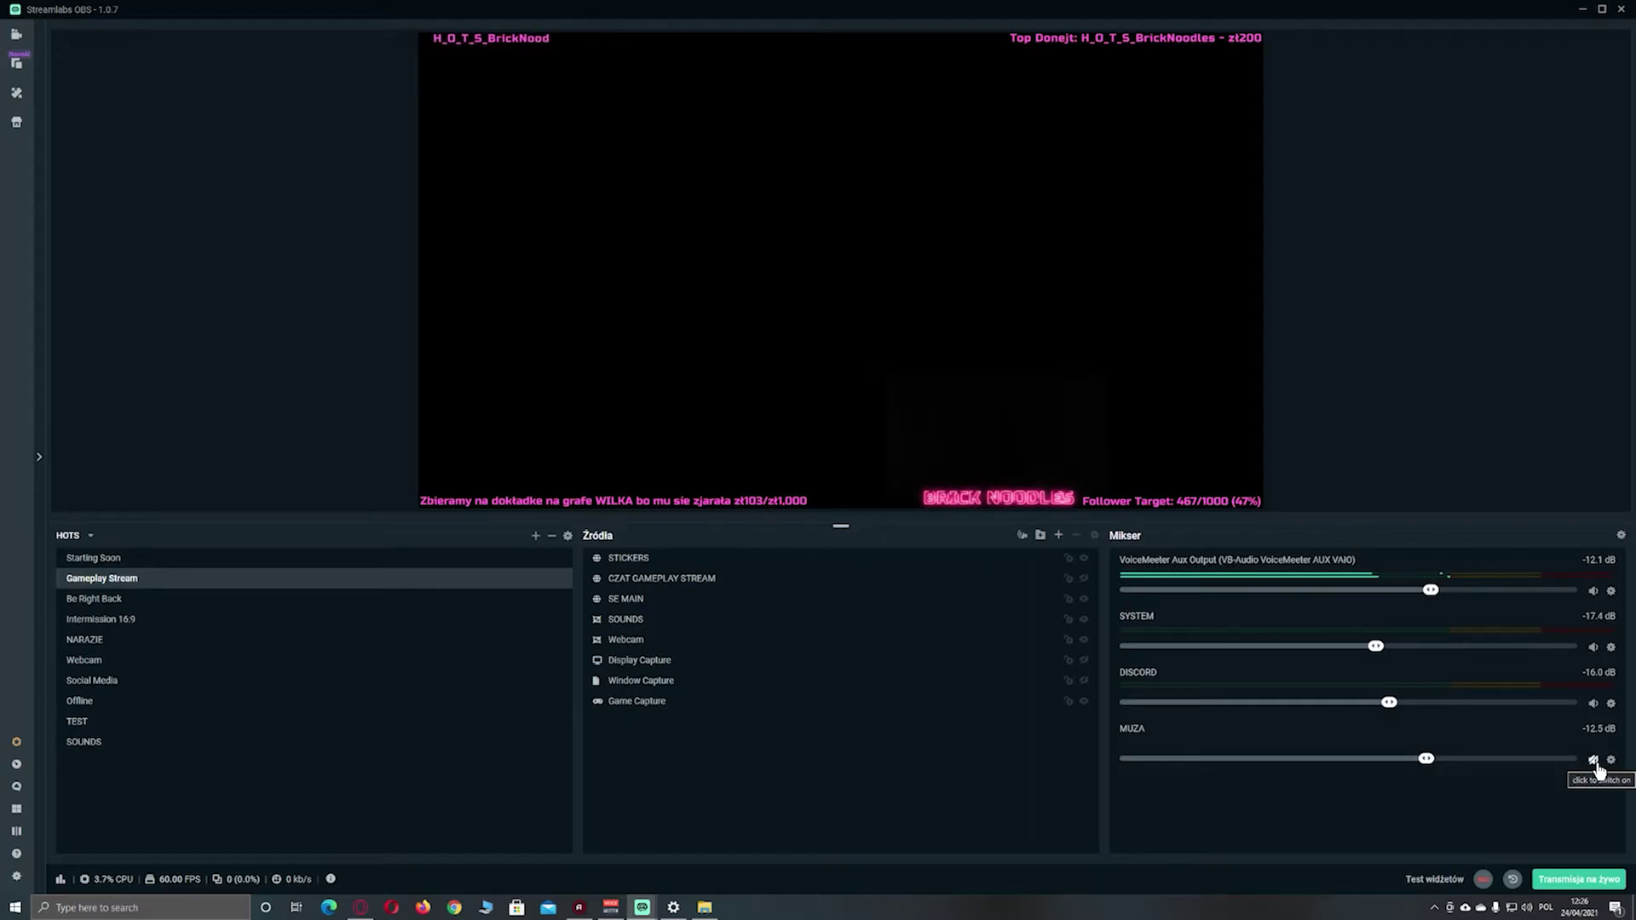
- Bring Voicemeeter Potato up over Streamlabs OBS to view its channel strips, and minimise it
left_click(610, 907)
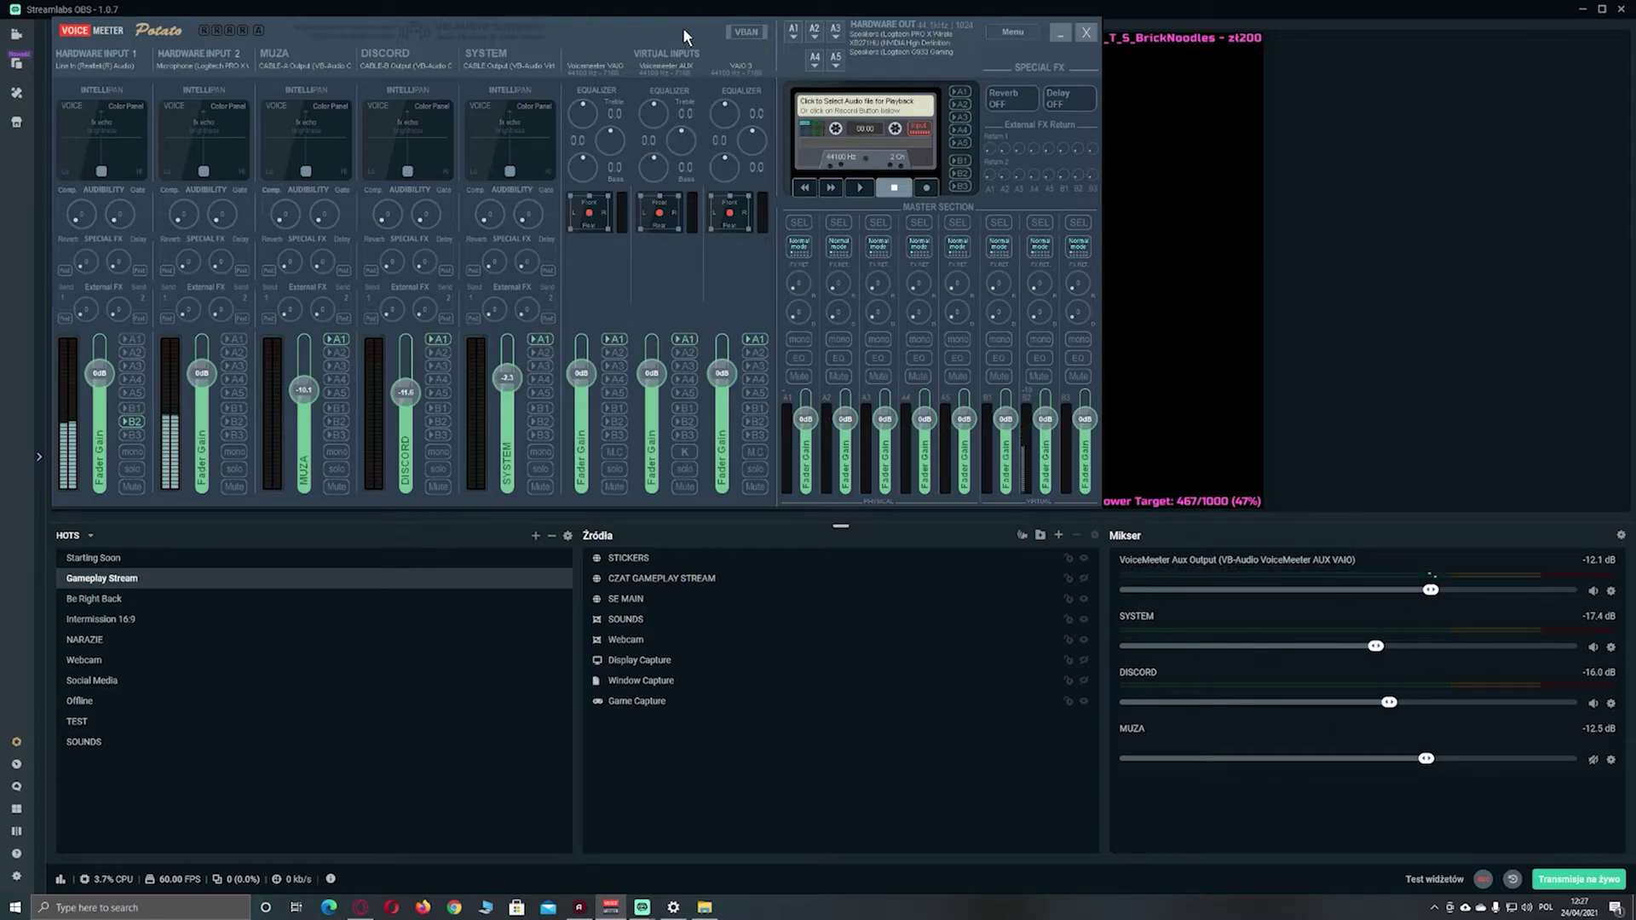
left_click_drag(683, 29, 740, 45)
left_click(1117, 49)
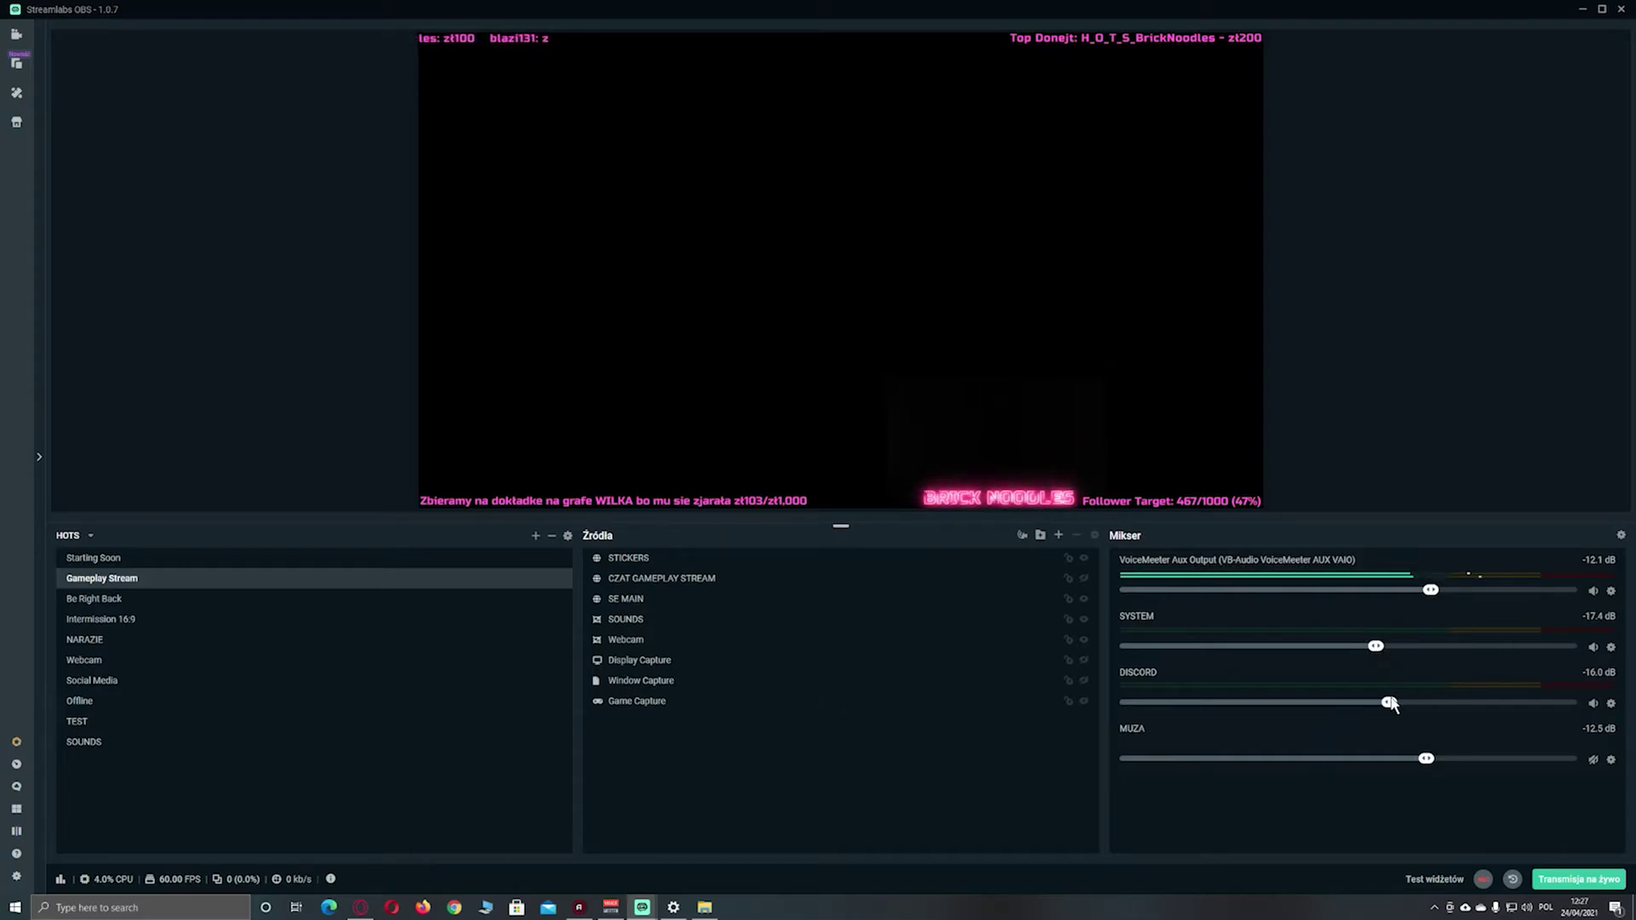
- Set the DISCORD level in the Streamlabs OBS mixer to -15.6 dB
mouse_move(1395, 714)
left_mouse_down()
mouse_move(1416, 716)
mouse_move(1397, 715)
left_mouse_up()
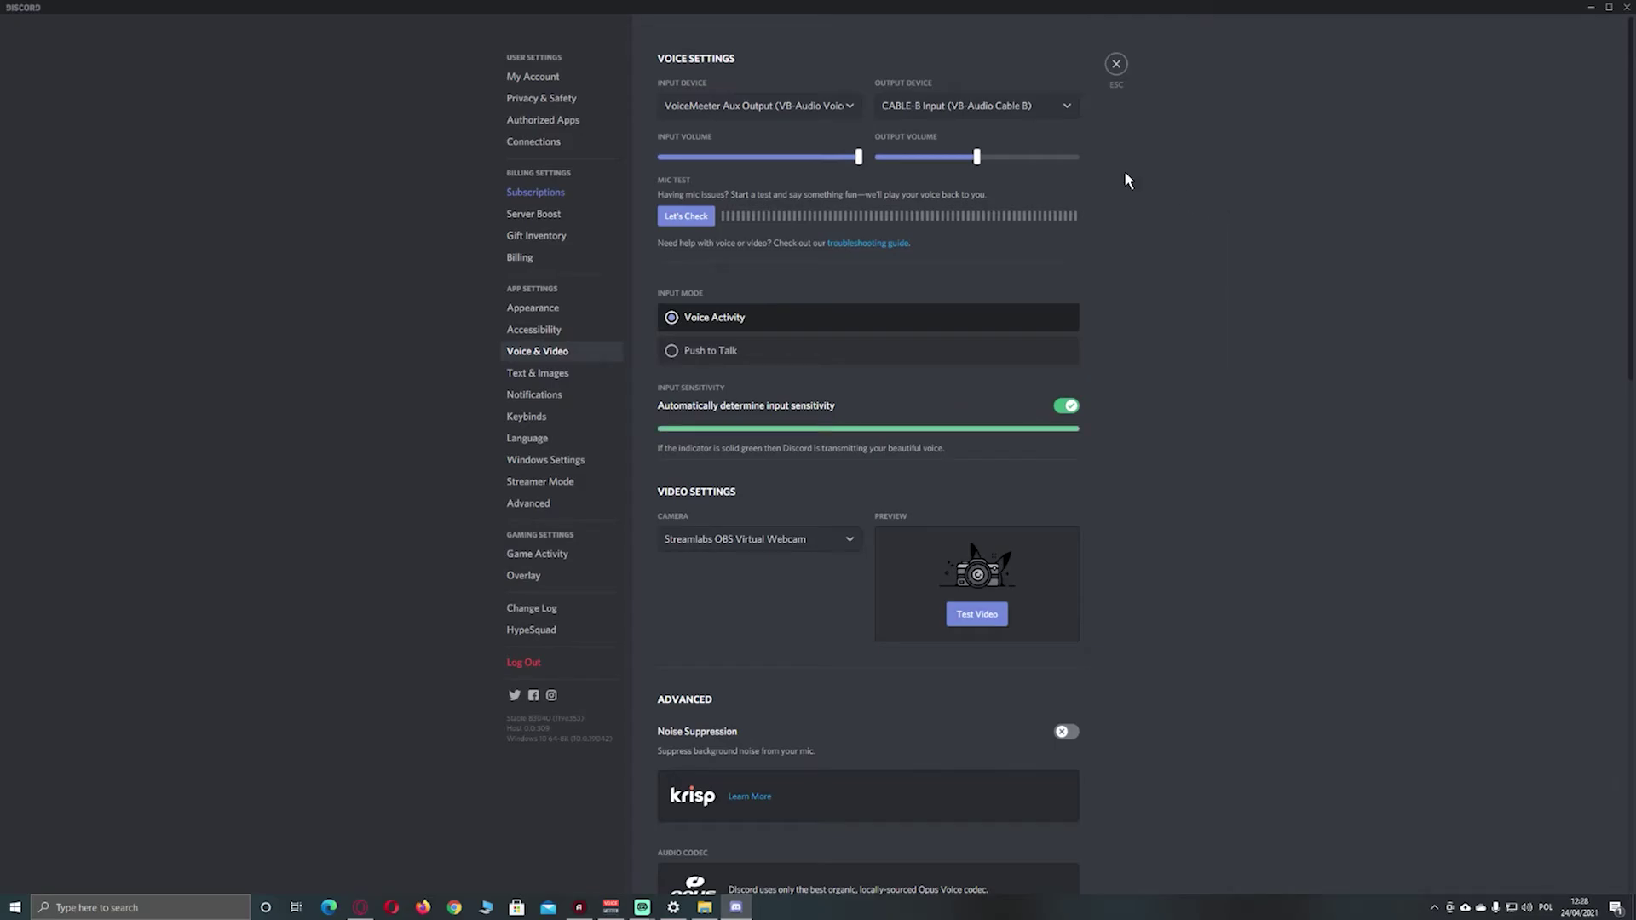
- Shrink the Discord window over Streamlabs OBS to view its voice input and output devices
left_click_drag(1158, 9, 692, 130)
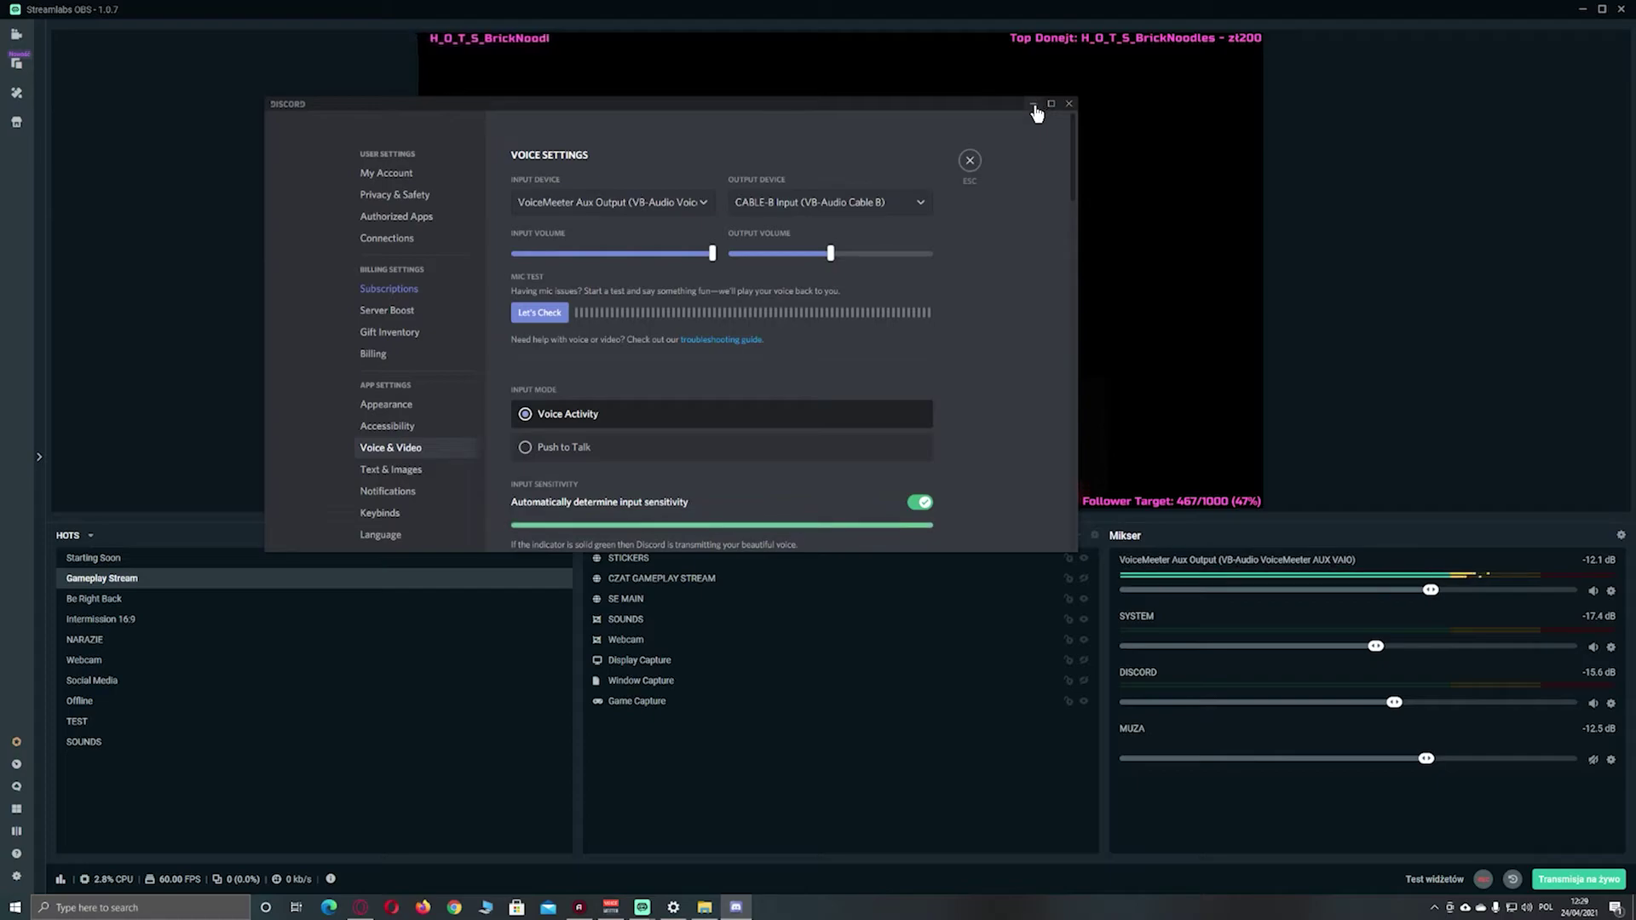
- Minimise Discord and open the Windows Sound settings over Streamlabs OBS to view the output and input devices, and dismiss them
left_click_drag(979, 109, 4, 208)
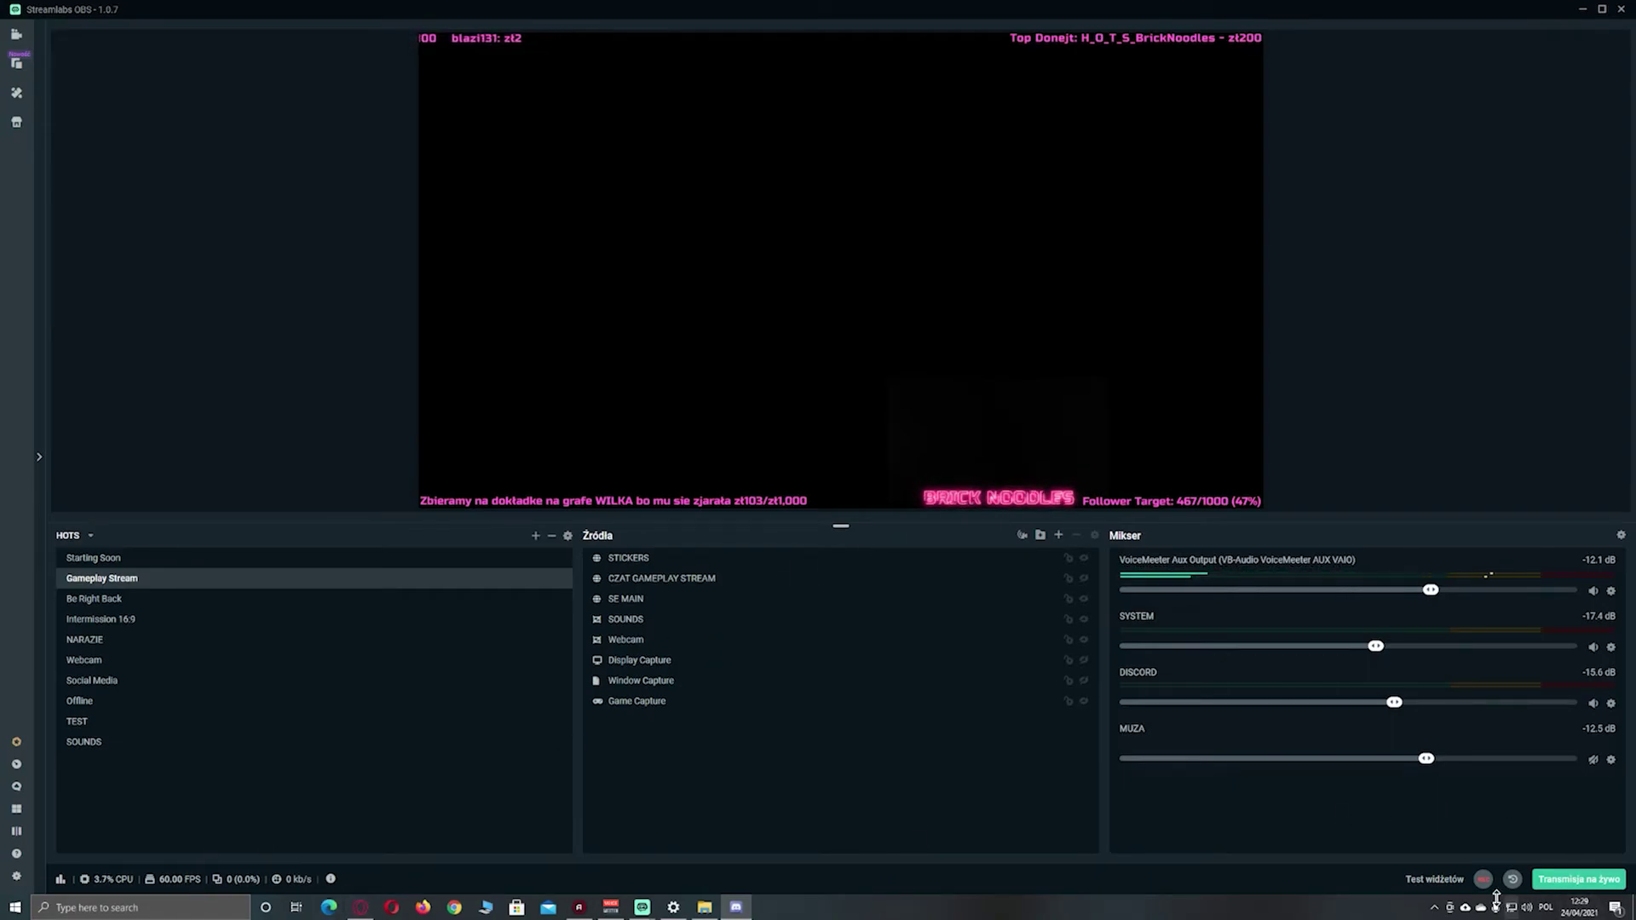
right_click(1526, 907)
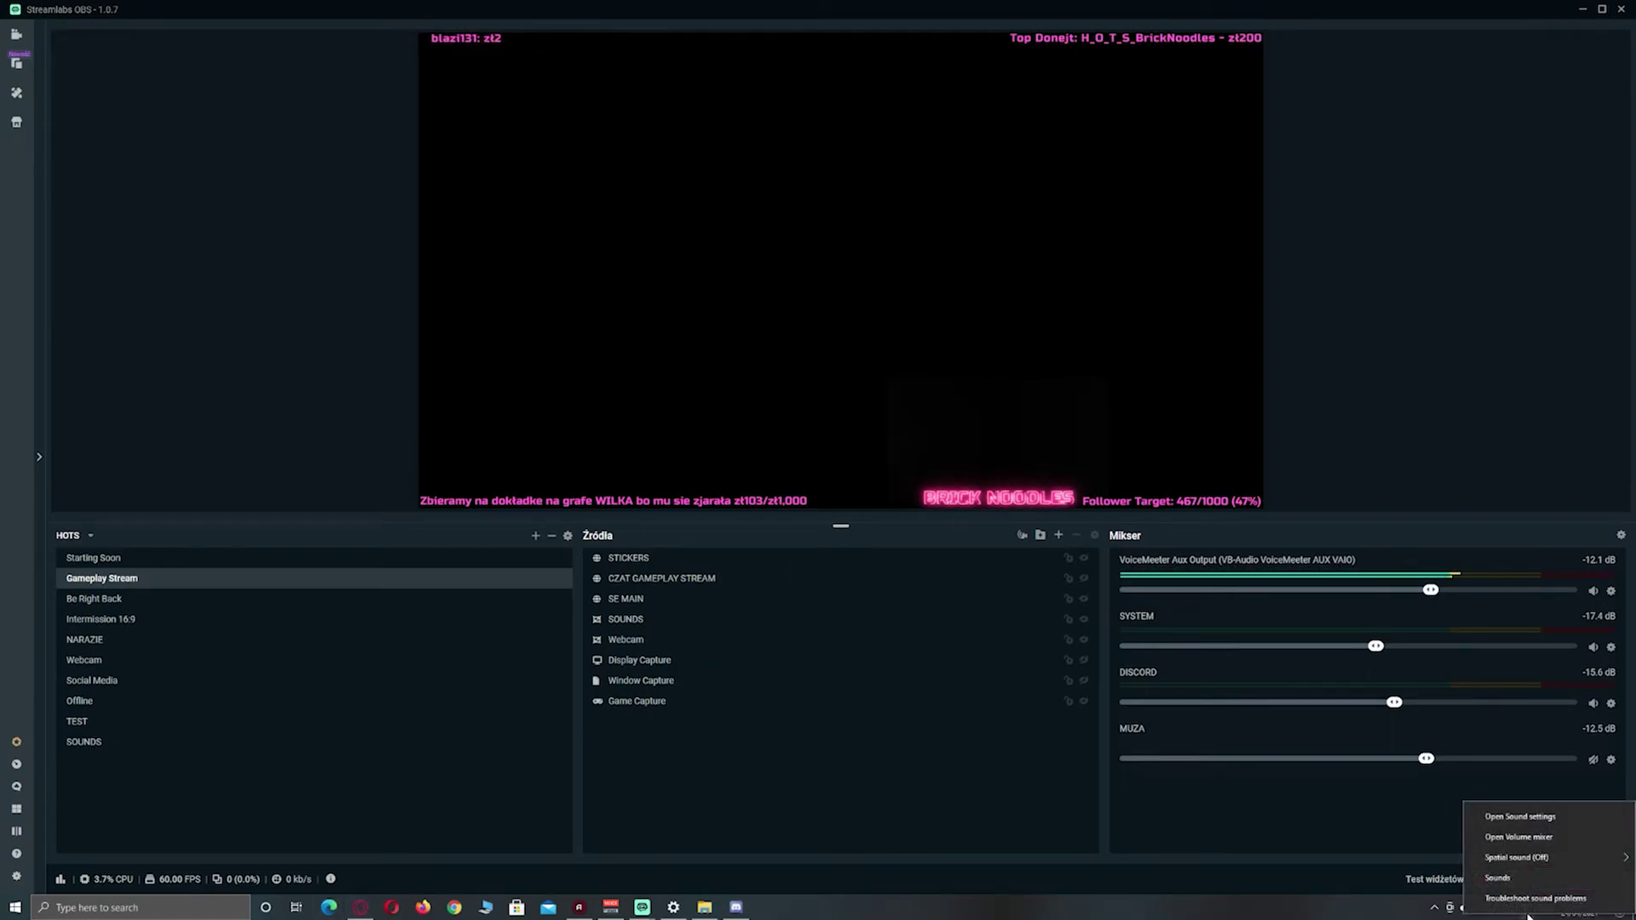
left_click(1537, 816)
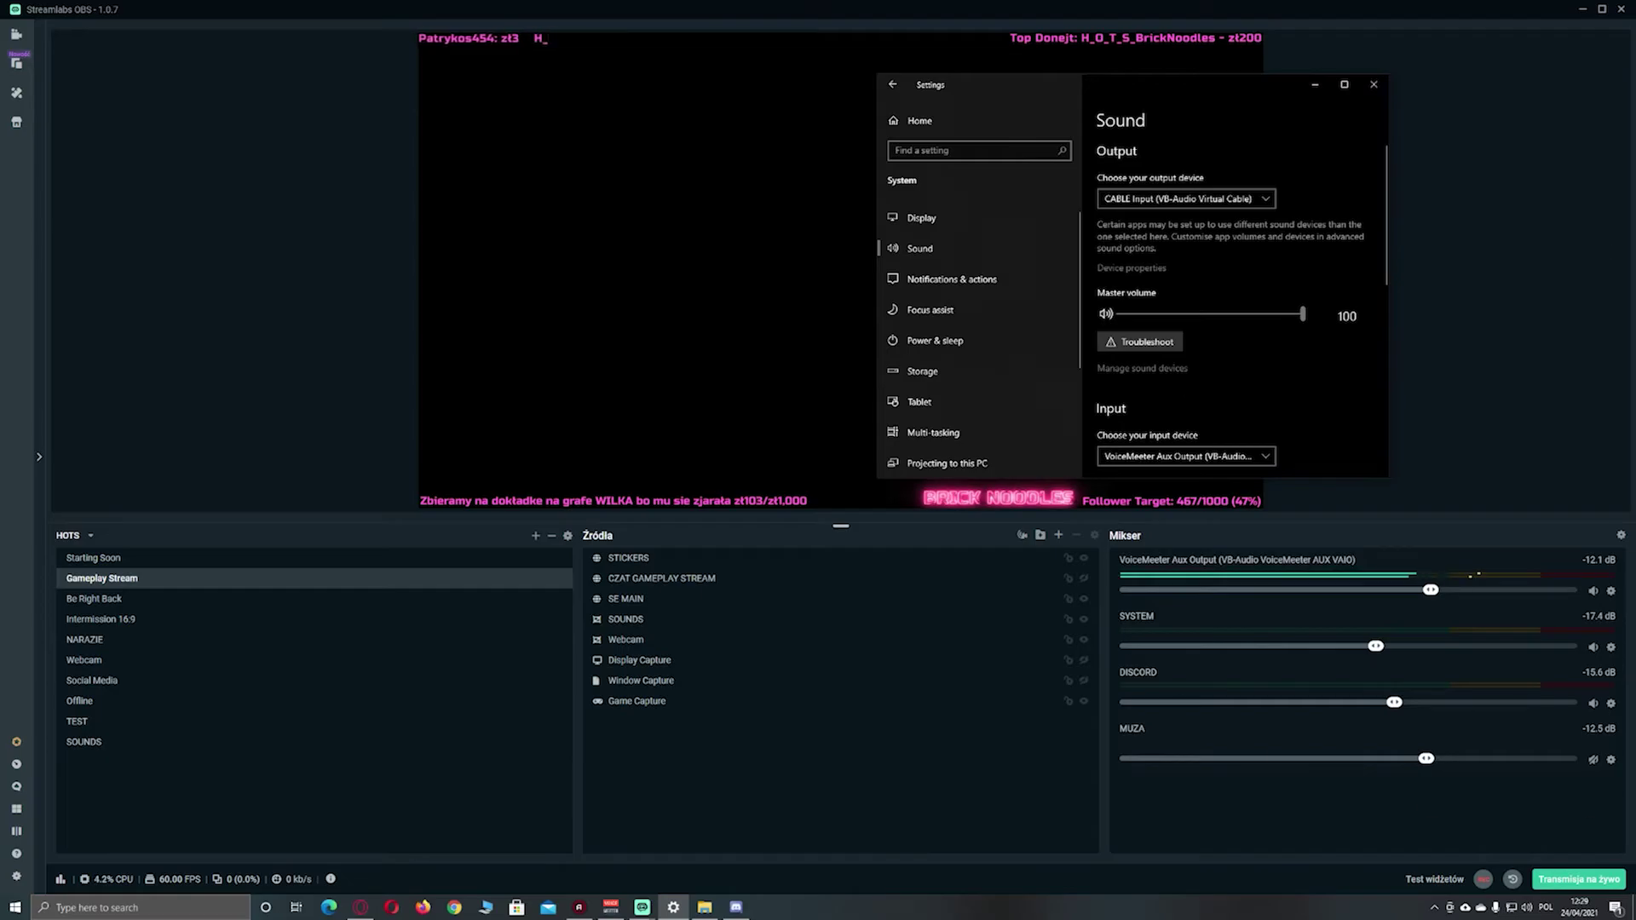
left_click(1344, 85)
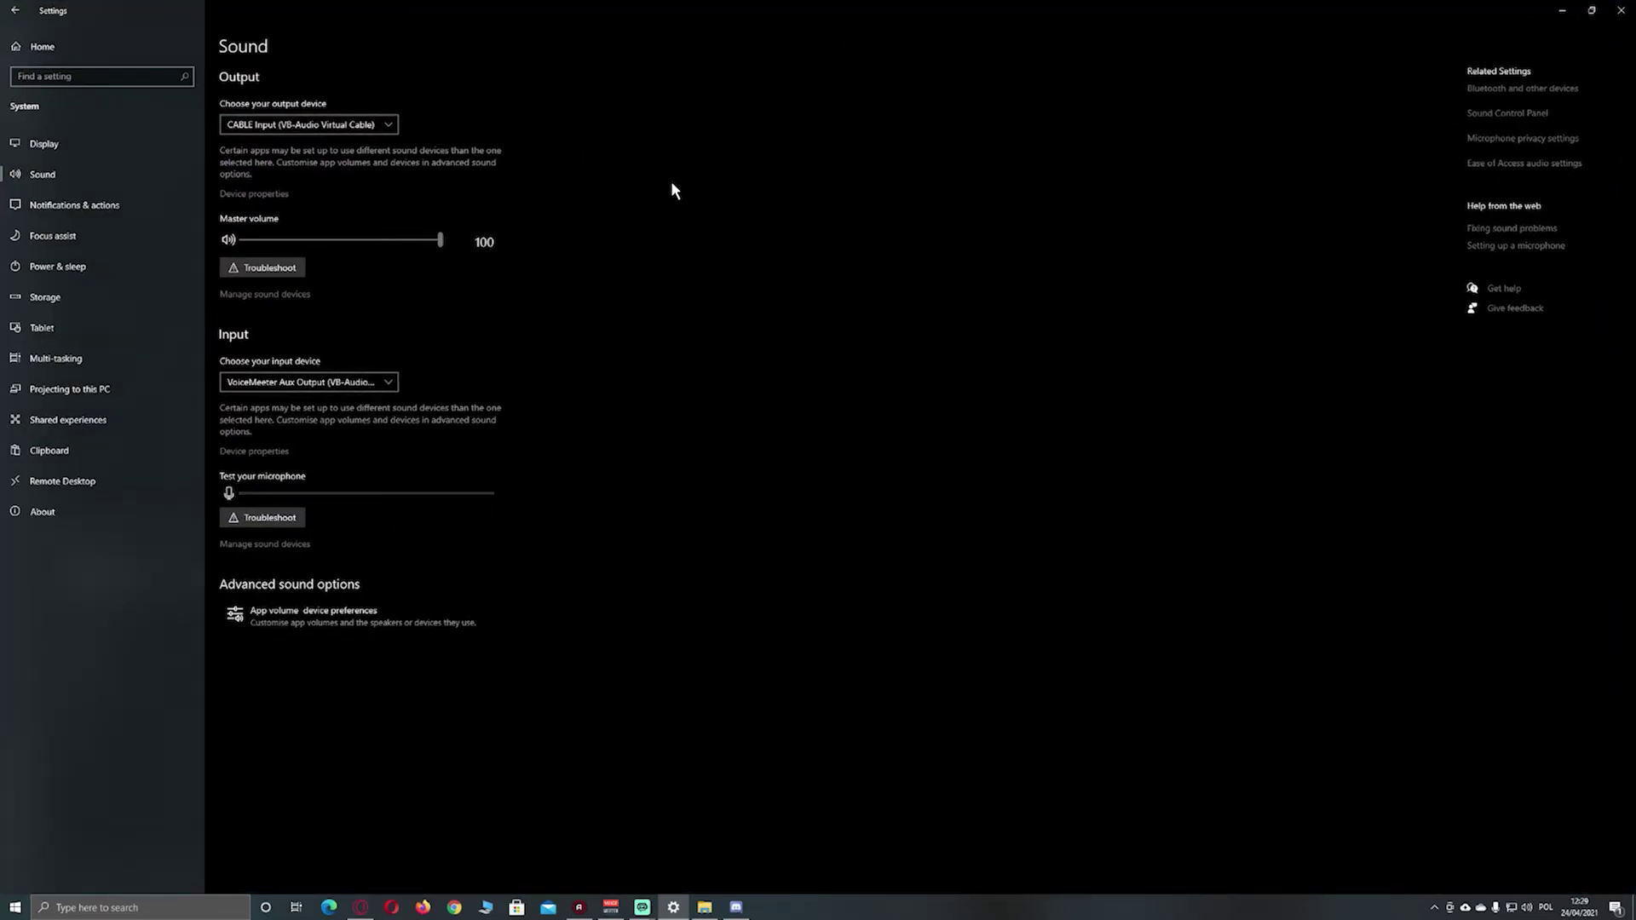
left_click(1591, 11)
left_click_drag(1236, 11, 955, 94)
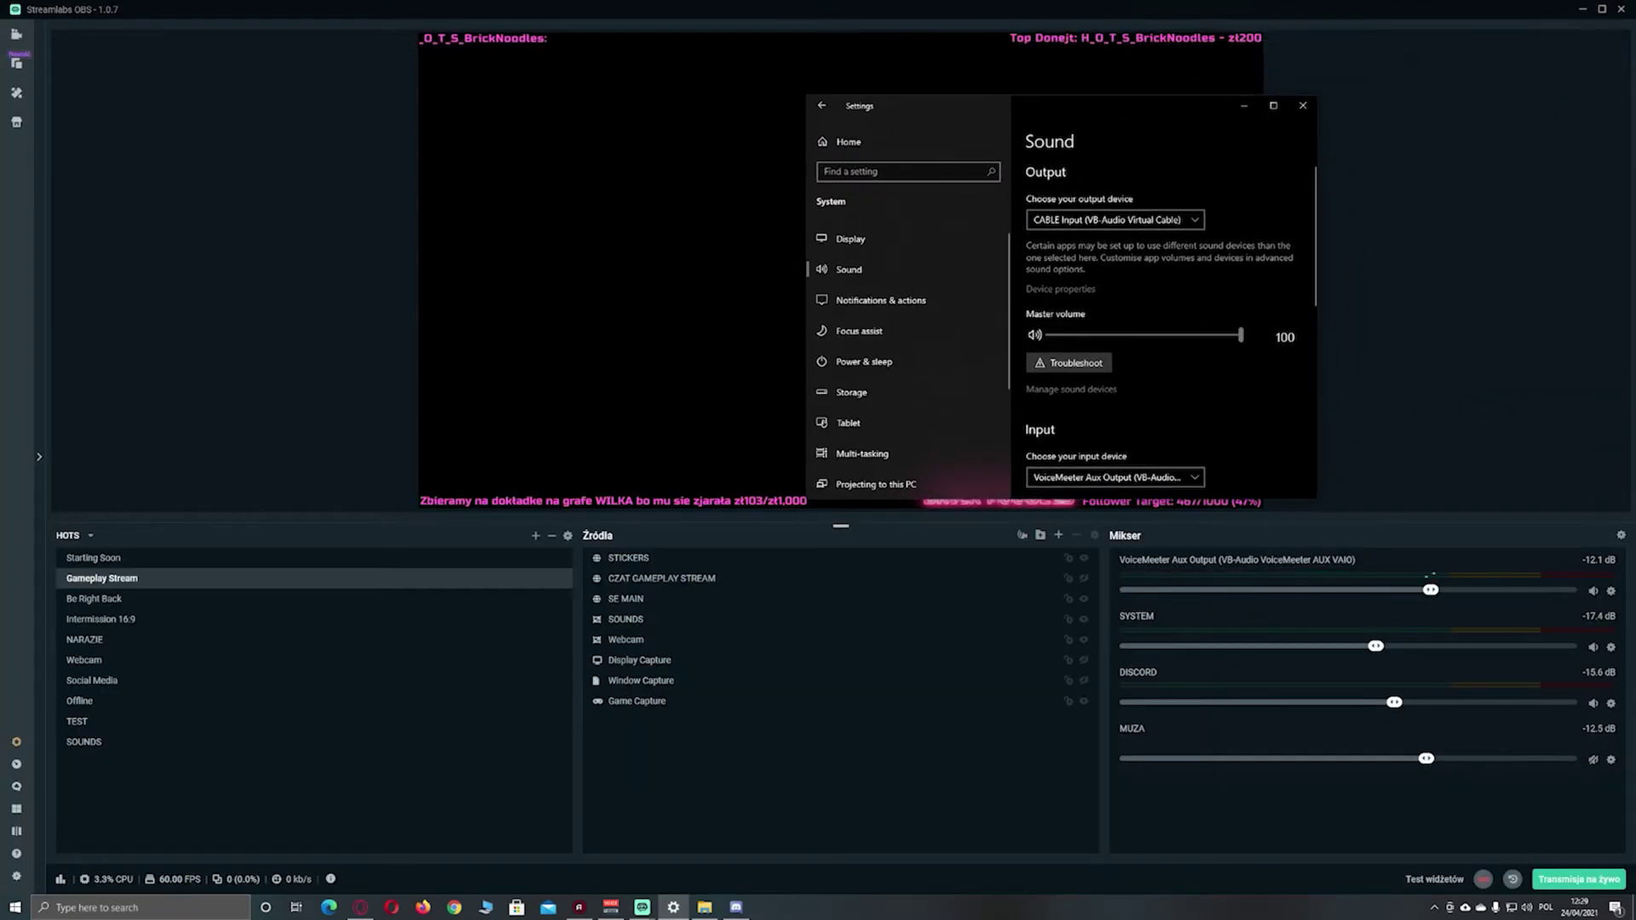
left_click(719, 683)
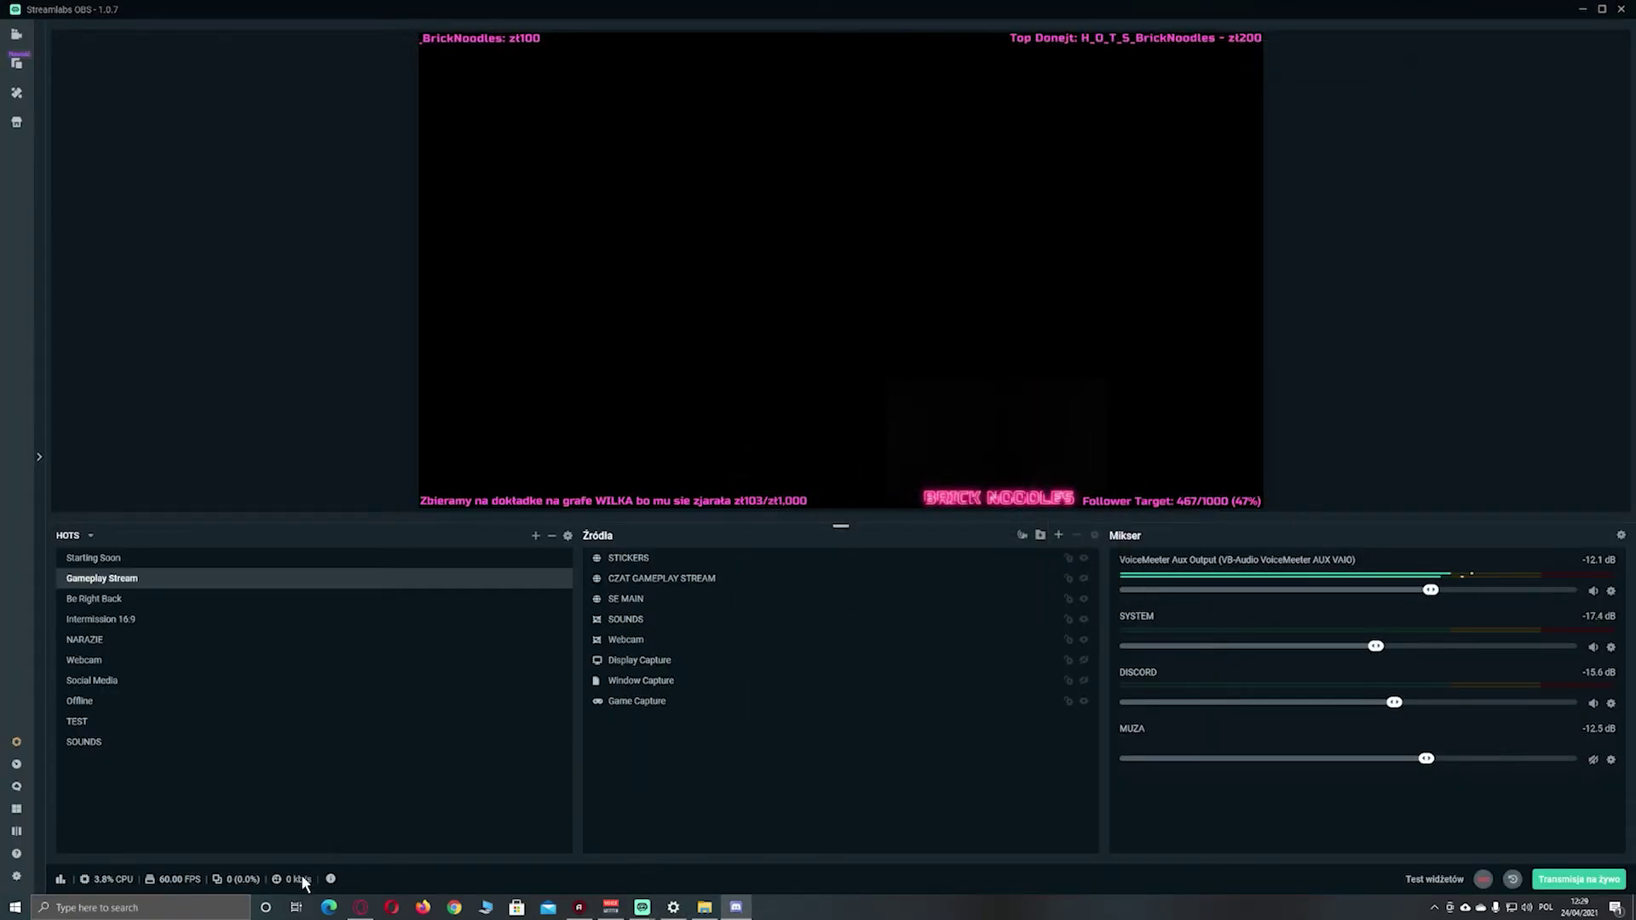
- Switch to SpeechChat in the browser, send the chat message "siema", and return to Streamlabs OBS
left_click(361, 906)
left_click_drag(866, 189, 931, 11)
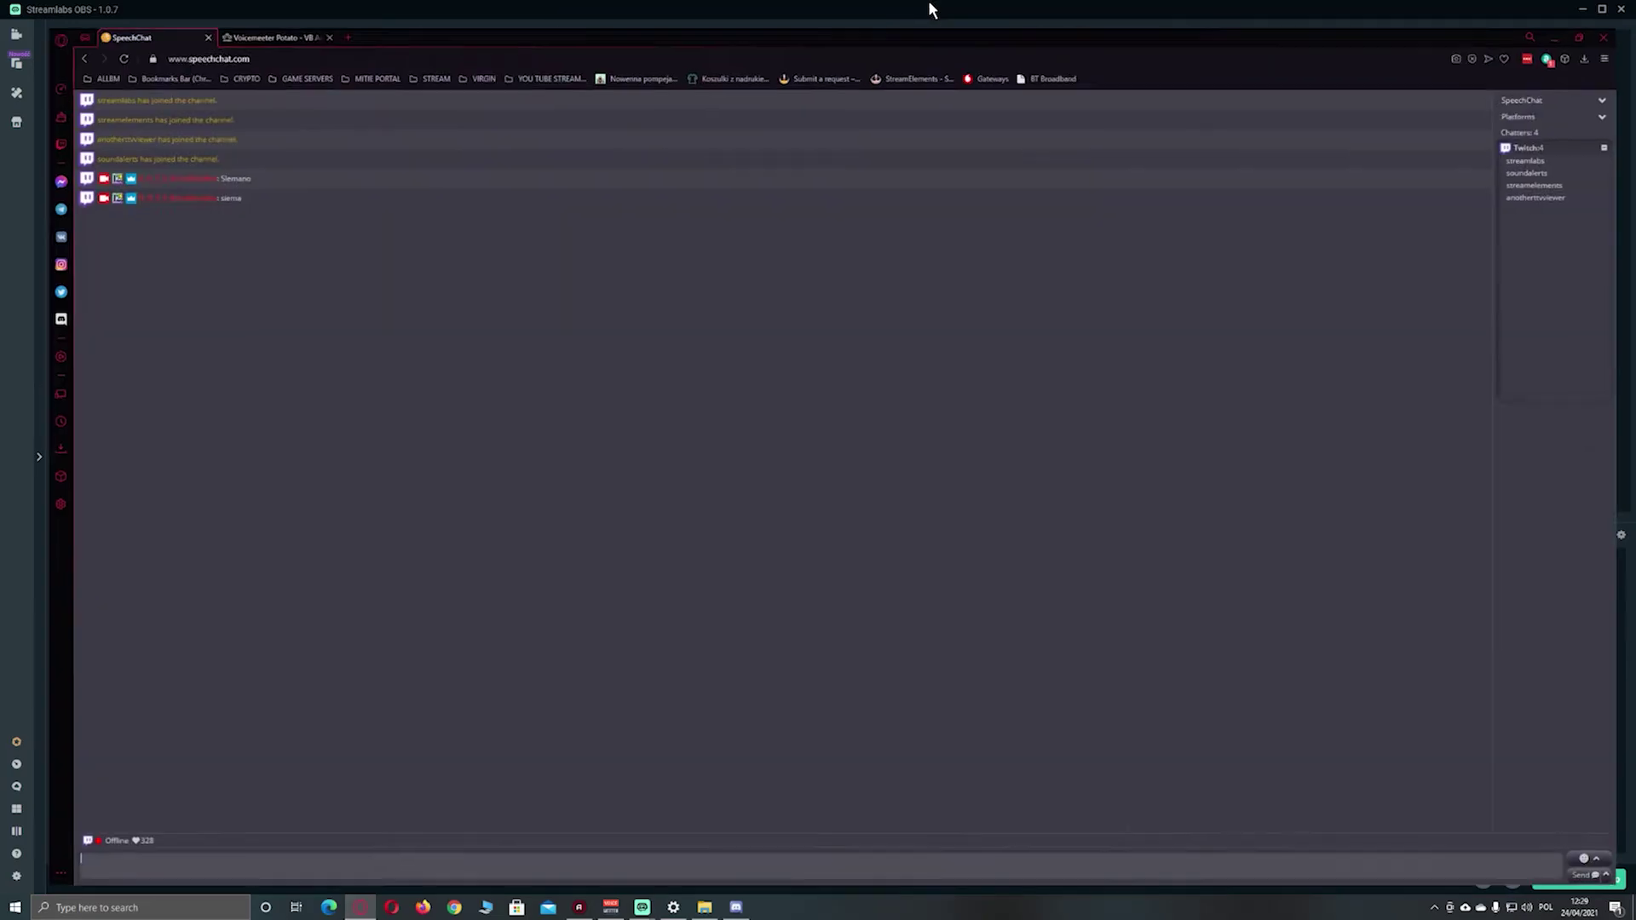
left_click(183, 878)
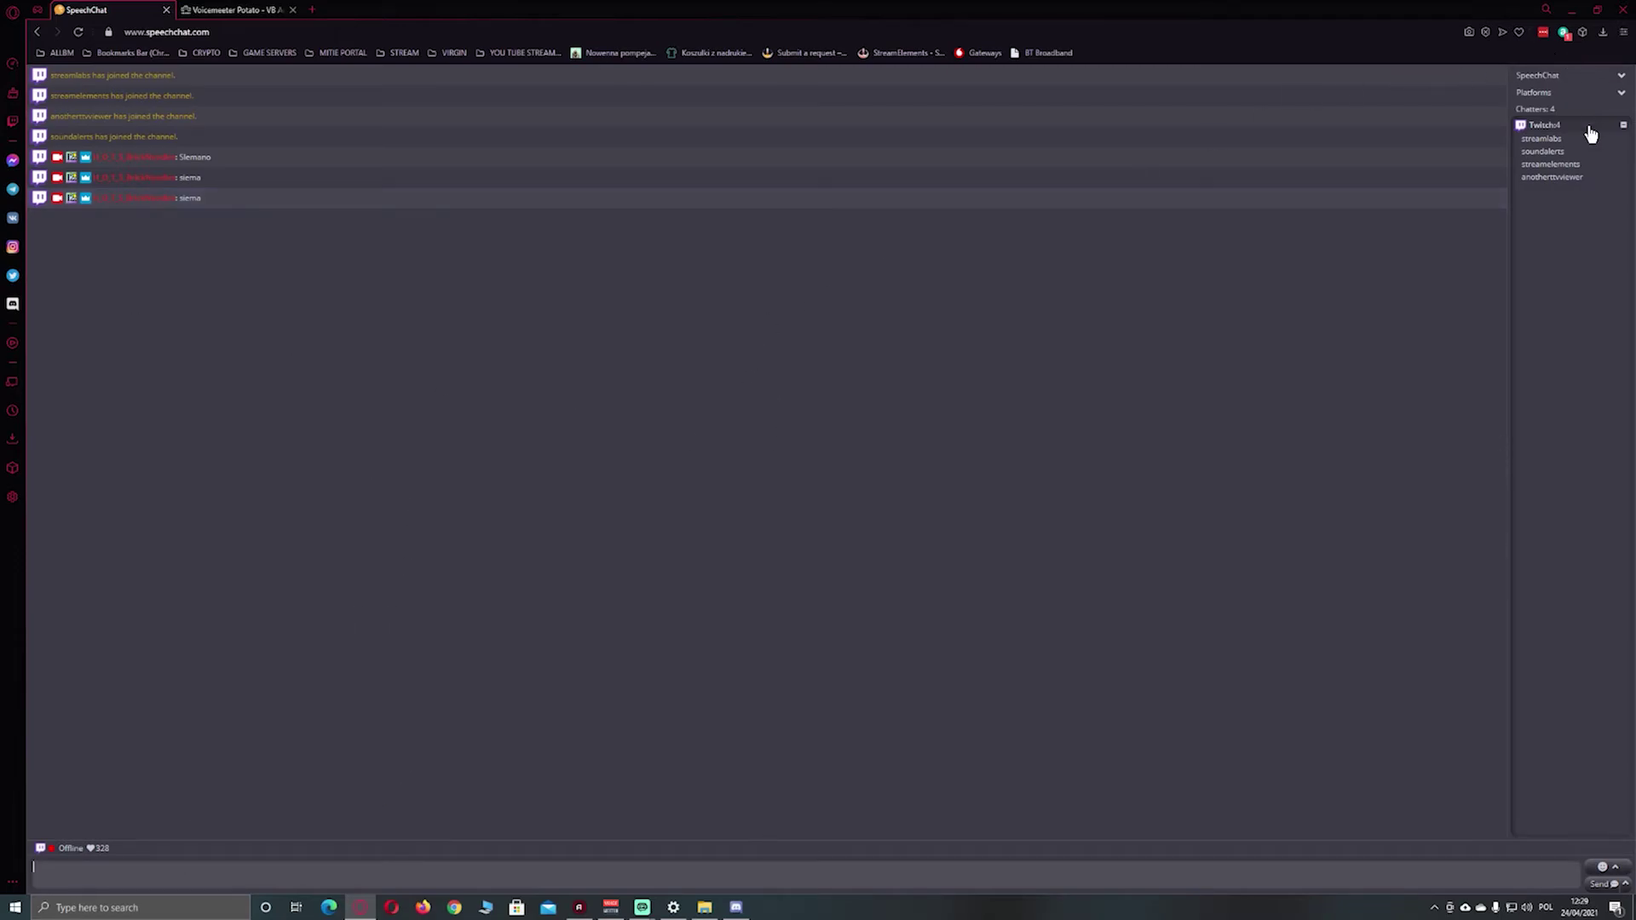
left_click_drag(1485, 31, 1126, 107)
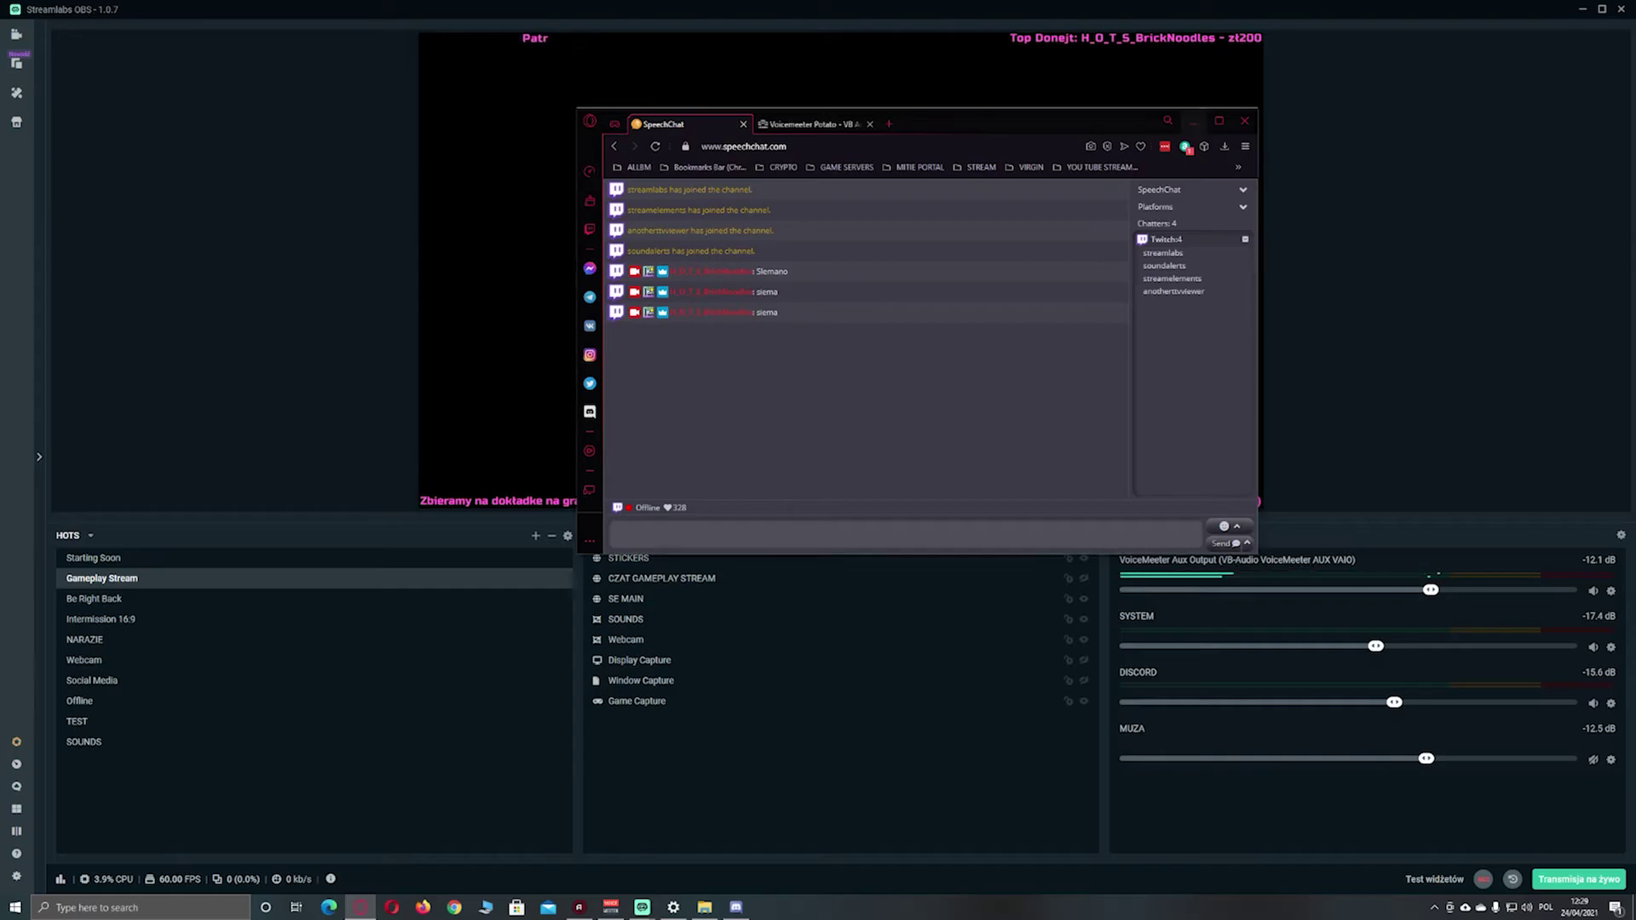
key("alt+Tab")
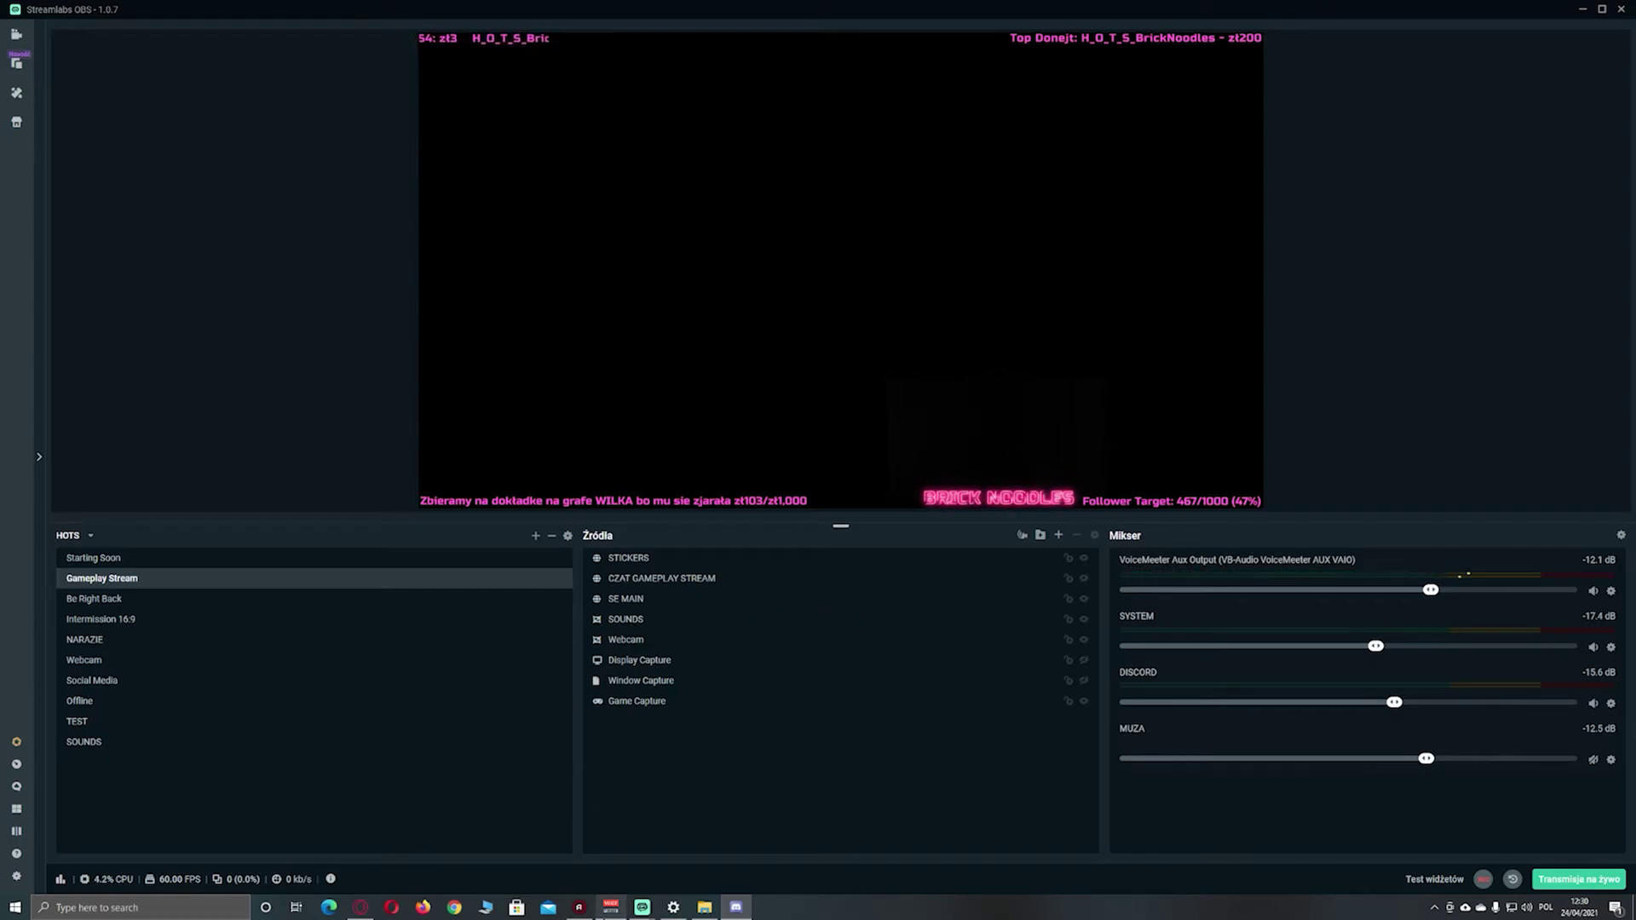
- Switch to Voicemeeter Potato and reposition its window over Streamlabs OBS to examine the Hardware Input 1 B2 routing and the virtual inputs
left_click(610, 910)
left_click_drag(663, 39, 865, 8)
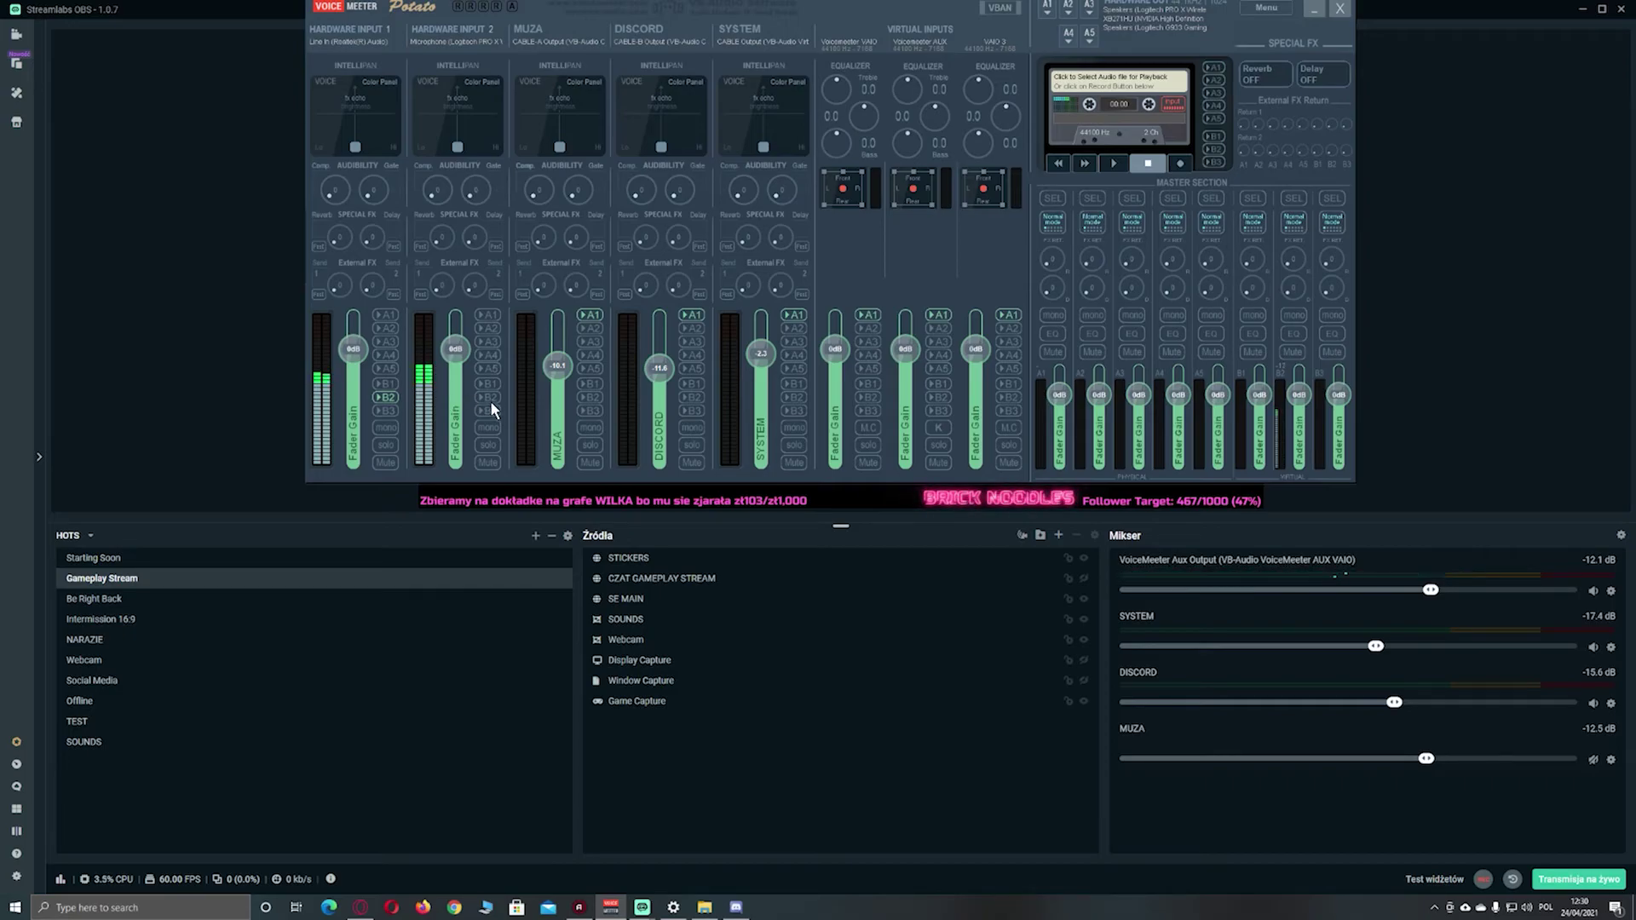
left_click(389, 398)
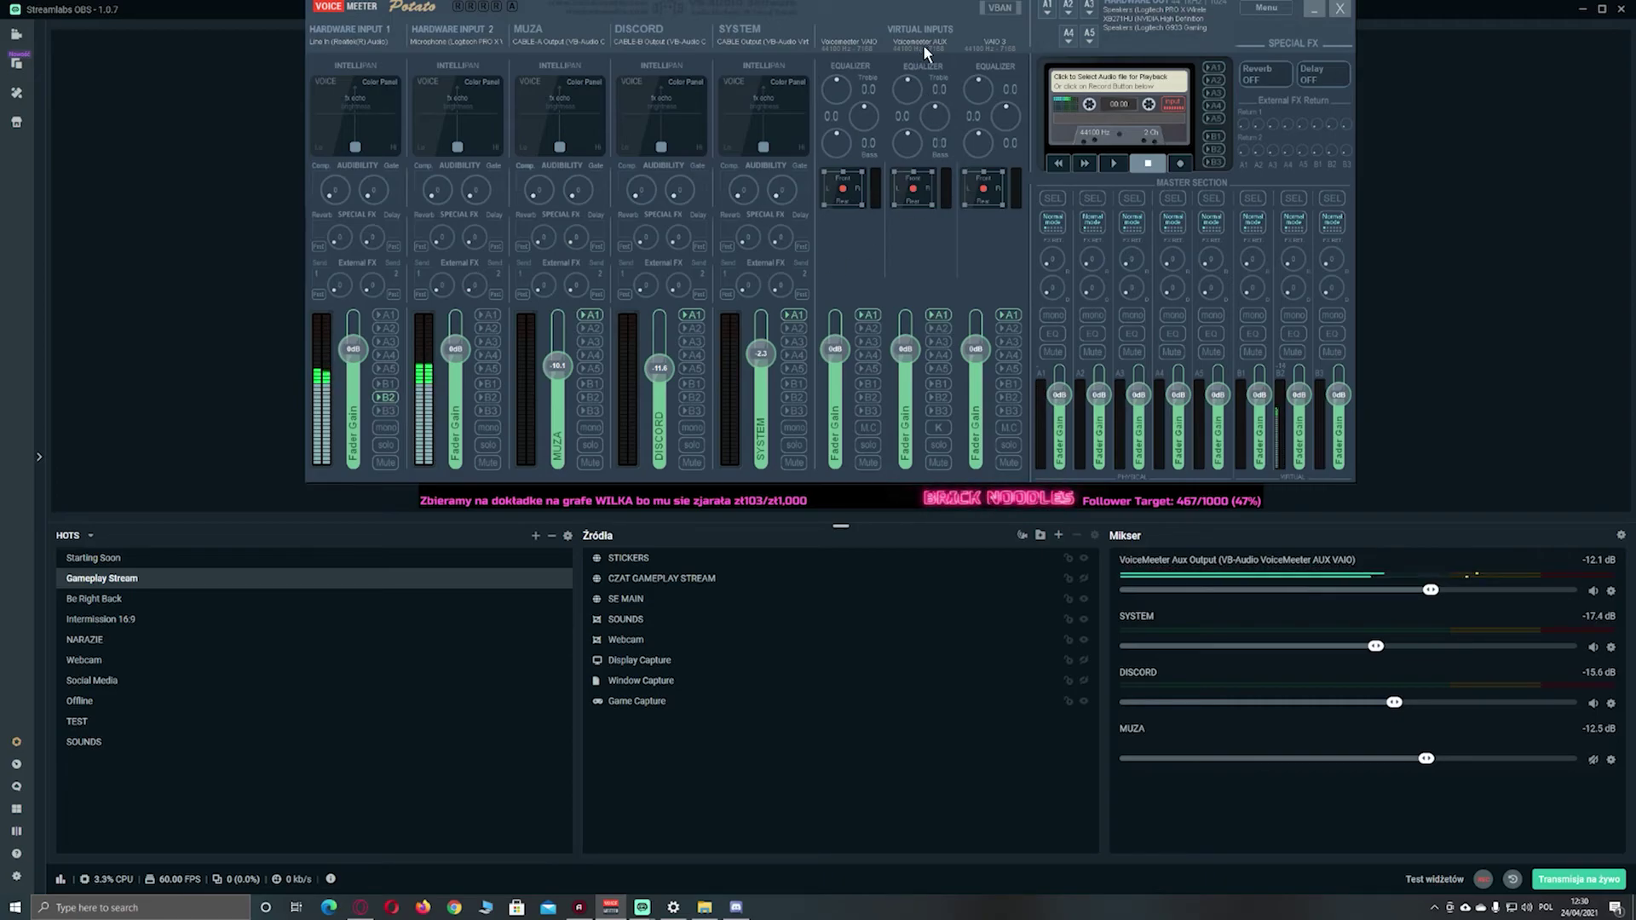
left_click_drag(864, 15, 863, 117)
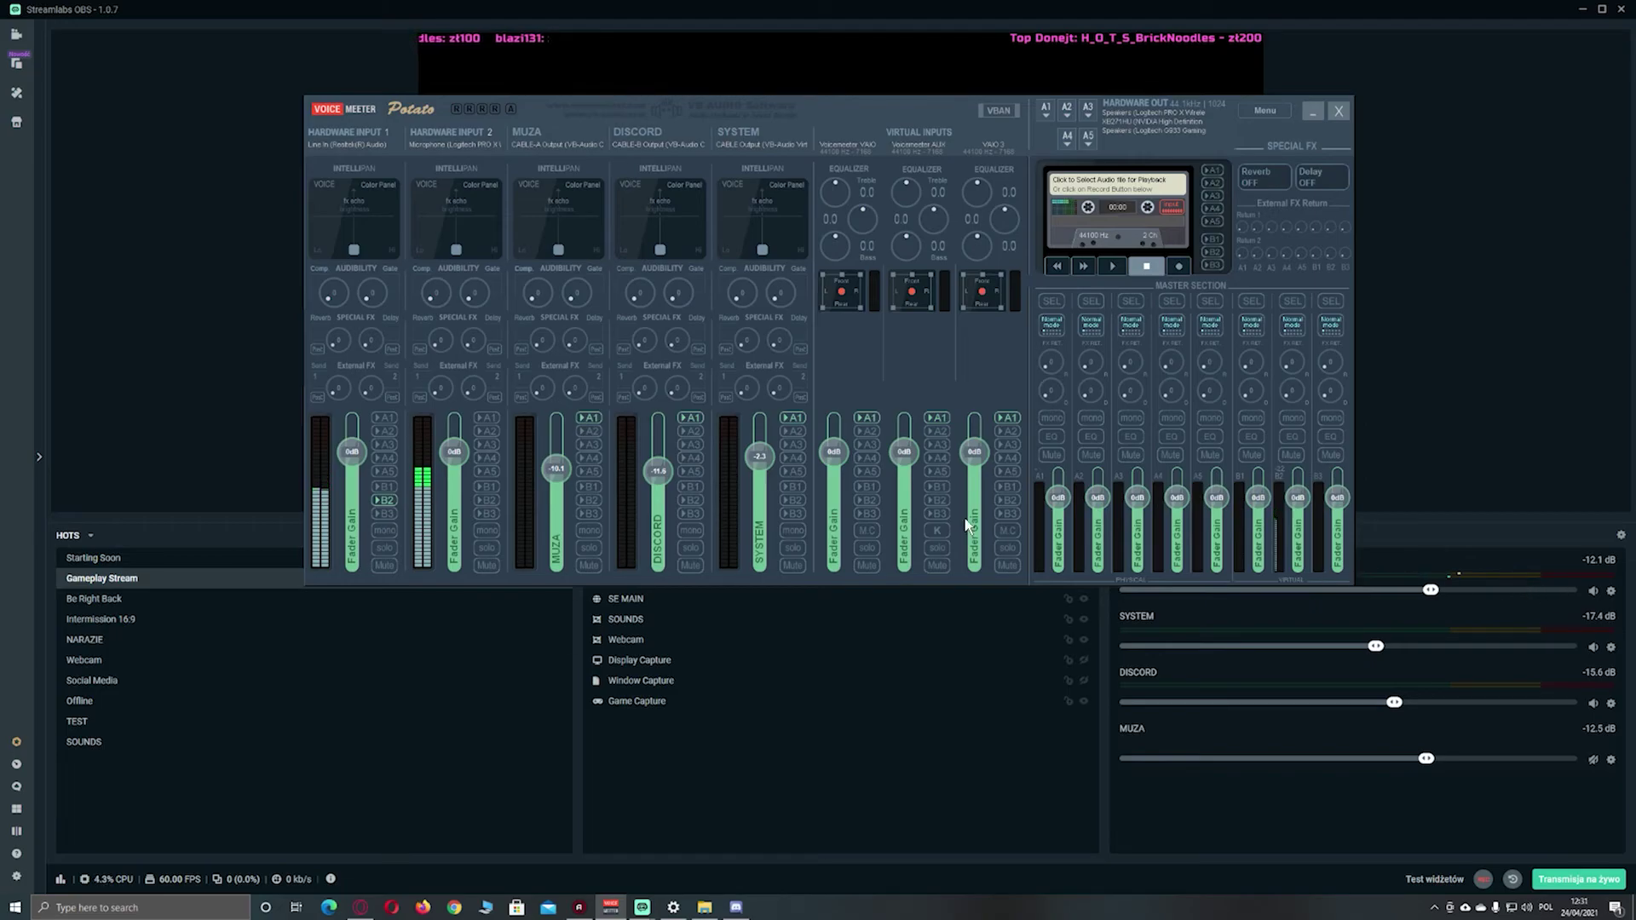
- Try out the Voicemeeter AUX fader, lower the Hardware Input 1 gain to about -2.2 dB, and minimise Voicemeeter Potato
left_click_drag(908, 449, 907, 579)
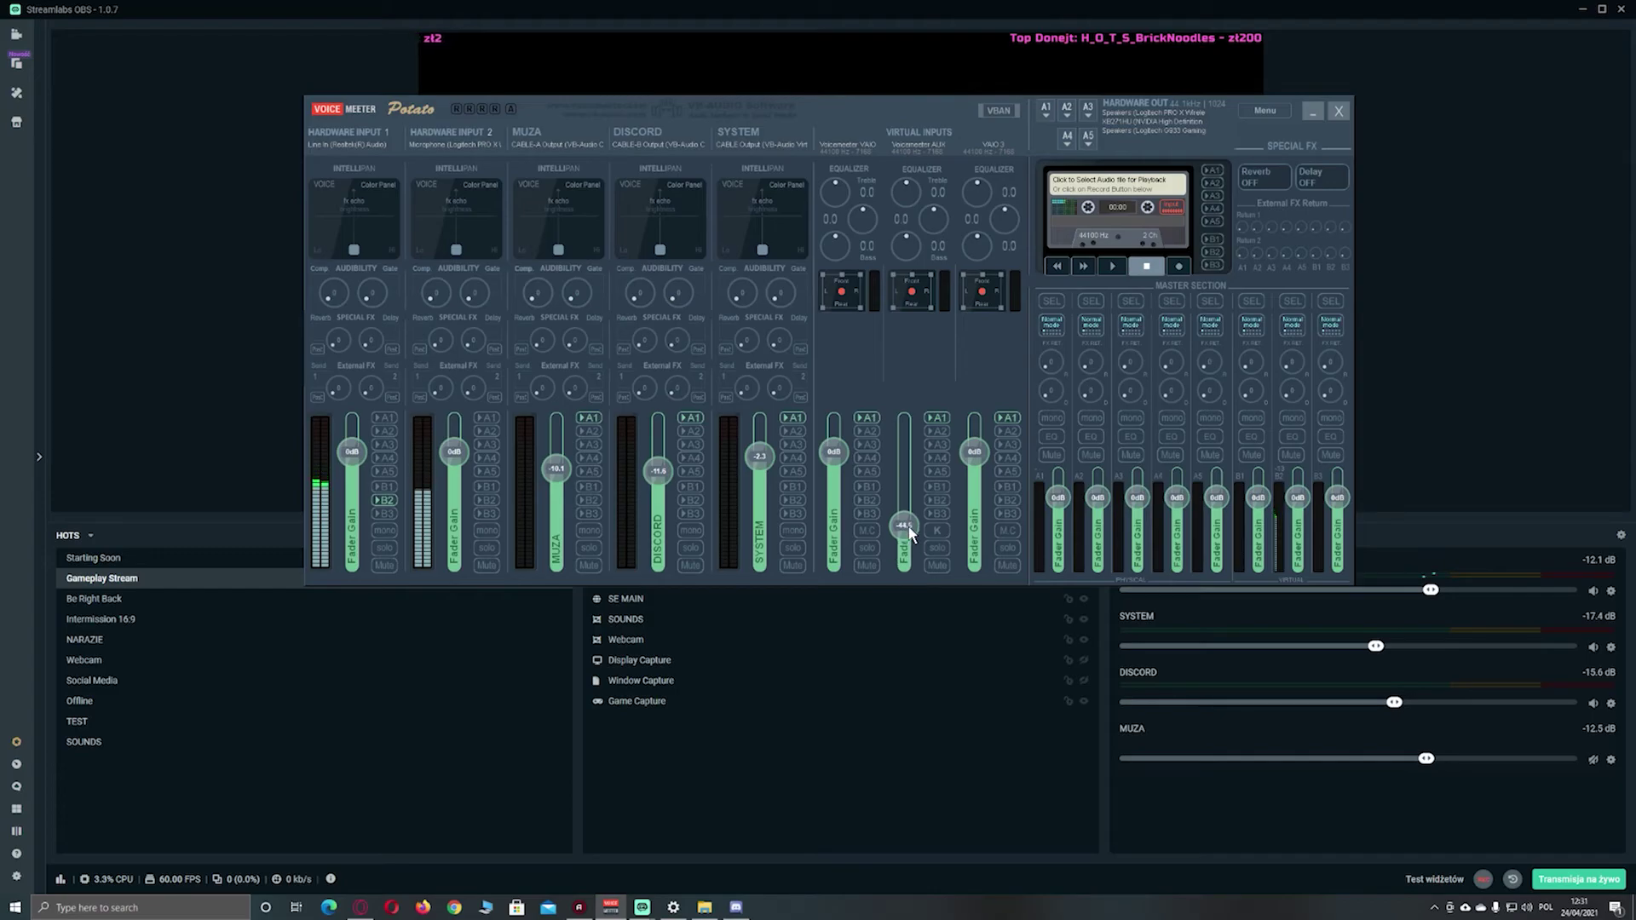
left_click_drag(353, 453, 354, 455)
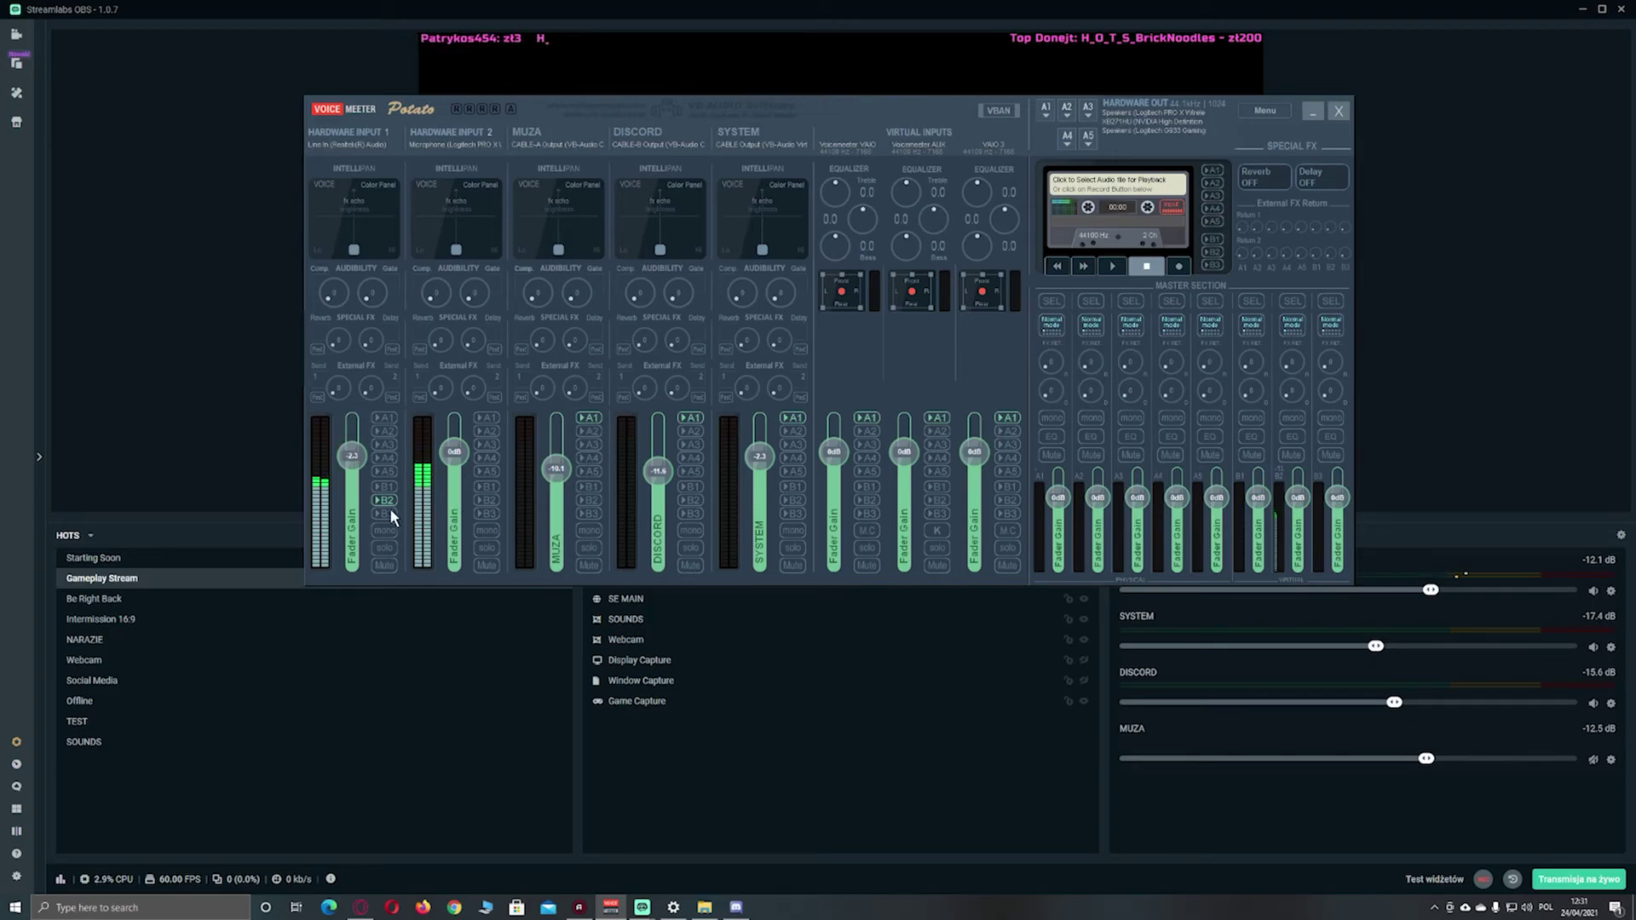
left_click(487, 500)
left_click(487, 500)
key("super+Down")
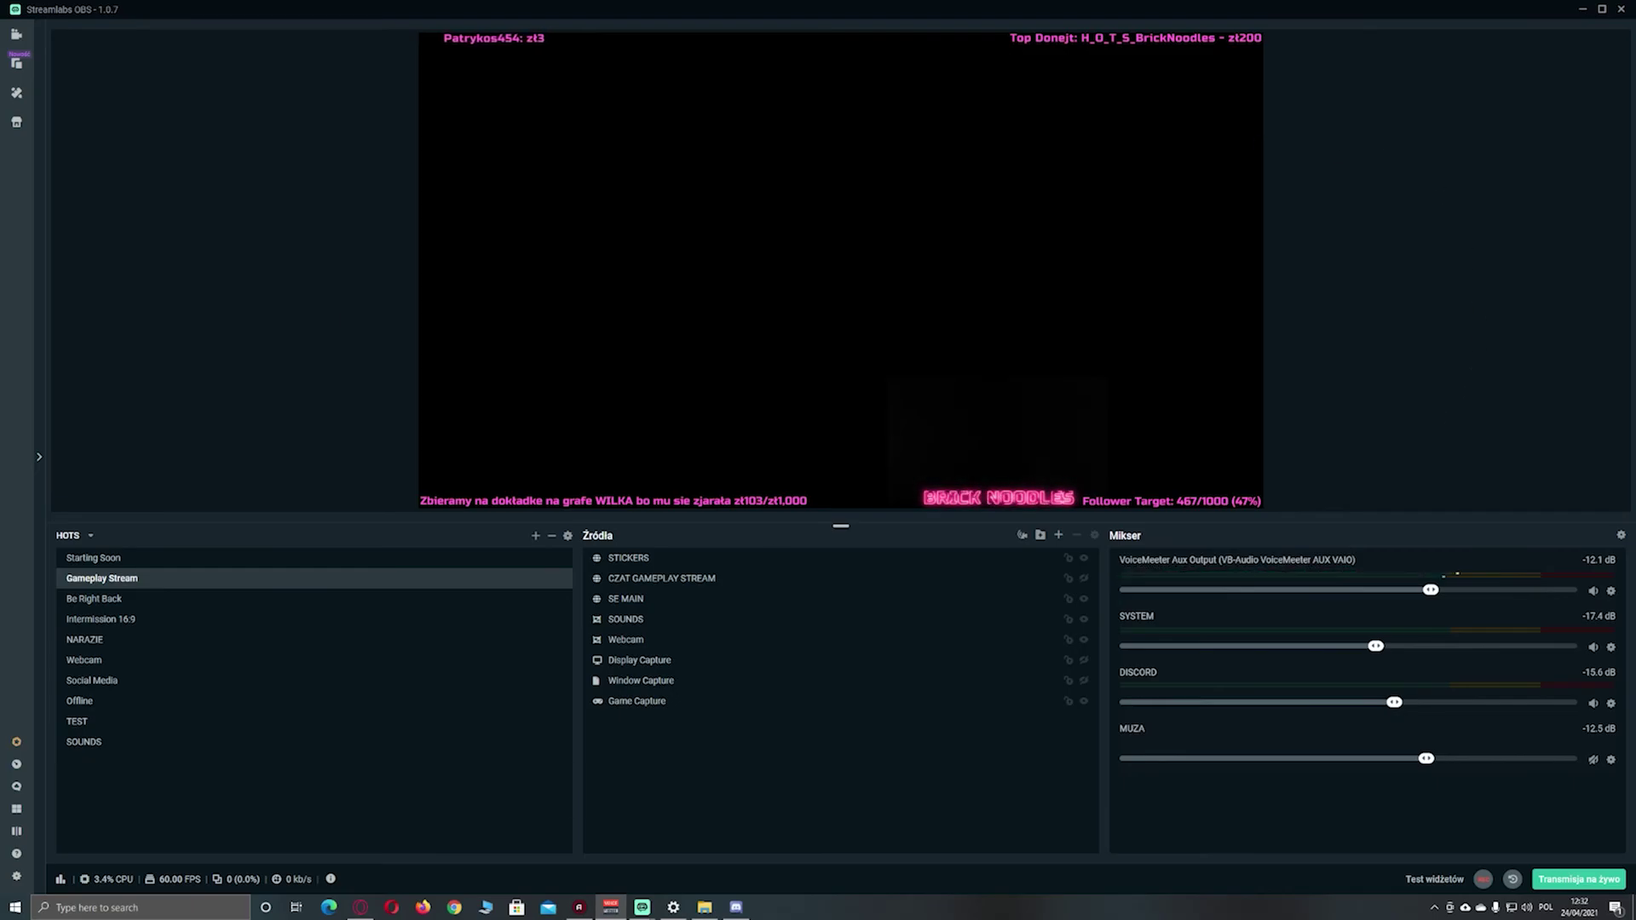
- Show the Starting Soon scene and return to Gameplay Stream to compare their audio channels in the mixer
left_click(98, 559)
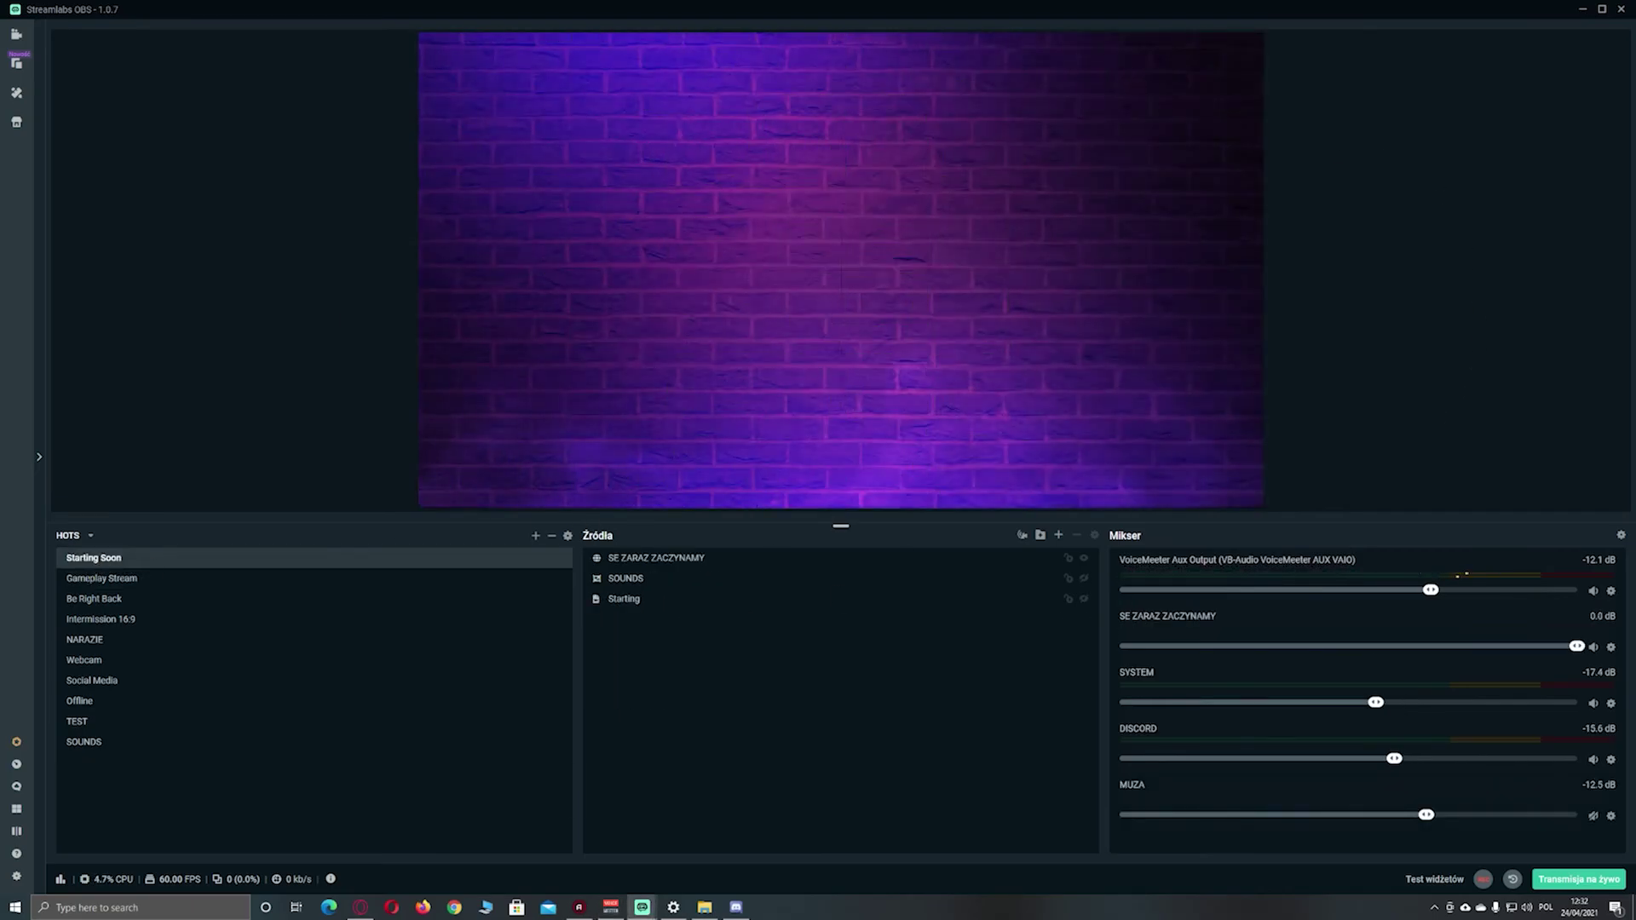
left_click(106, 579)
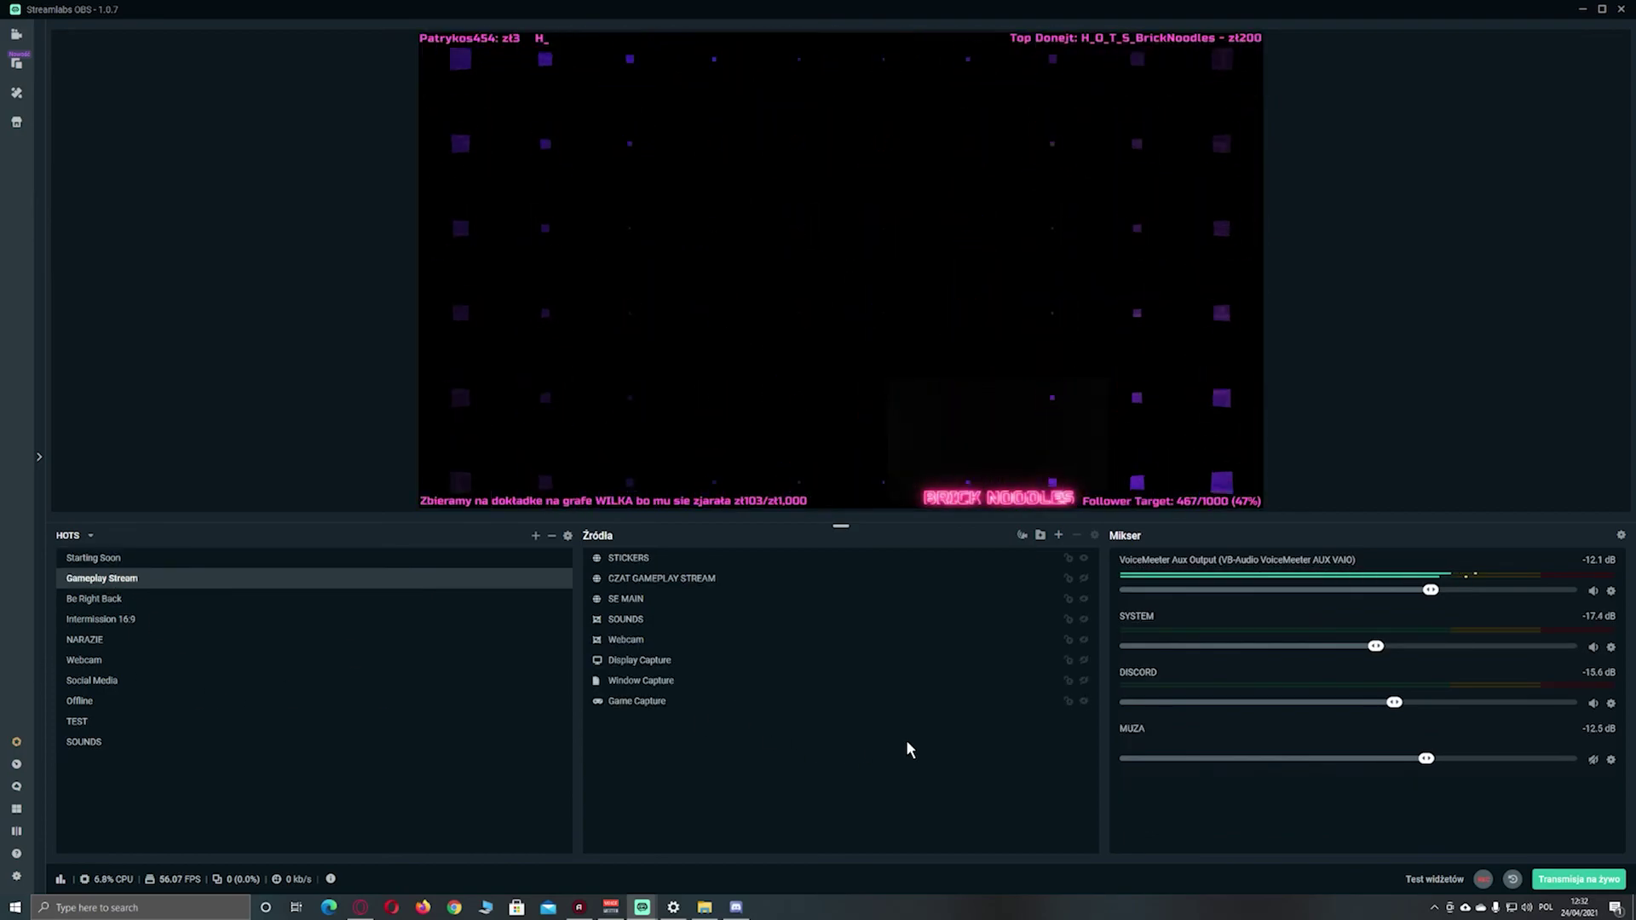